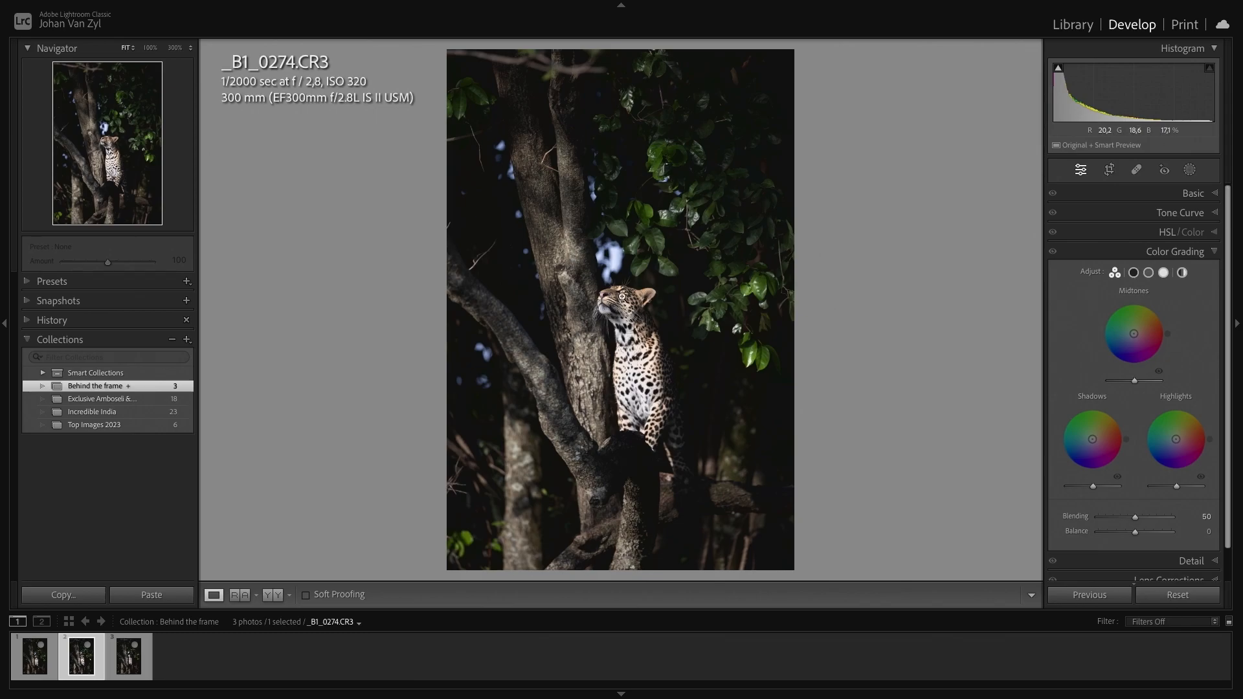
pyautogui.click(616, 297)
pyautogui.moveTo(631, 285); pyautogui.dragTo(855, 282)
pyautogui.moveTo(823, 327); pyautogui.dragTo(615, 333)
pyautogui.click(700, 259)
pyautogui.press('i')
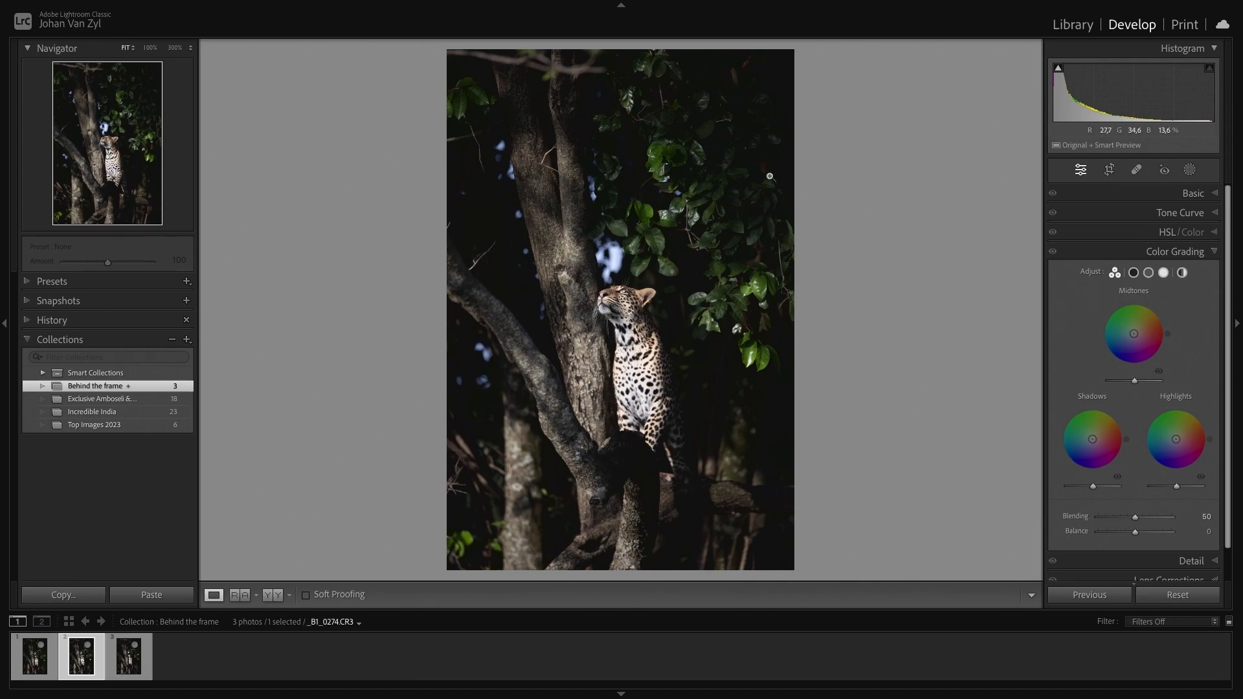
# - Crop the leopard photo to a 2x3 / 4x6 aspect ratio, shrinking the frame and repositioning it around the leopard
pyautogui.click(1110, 170)
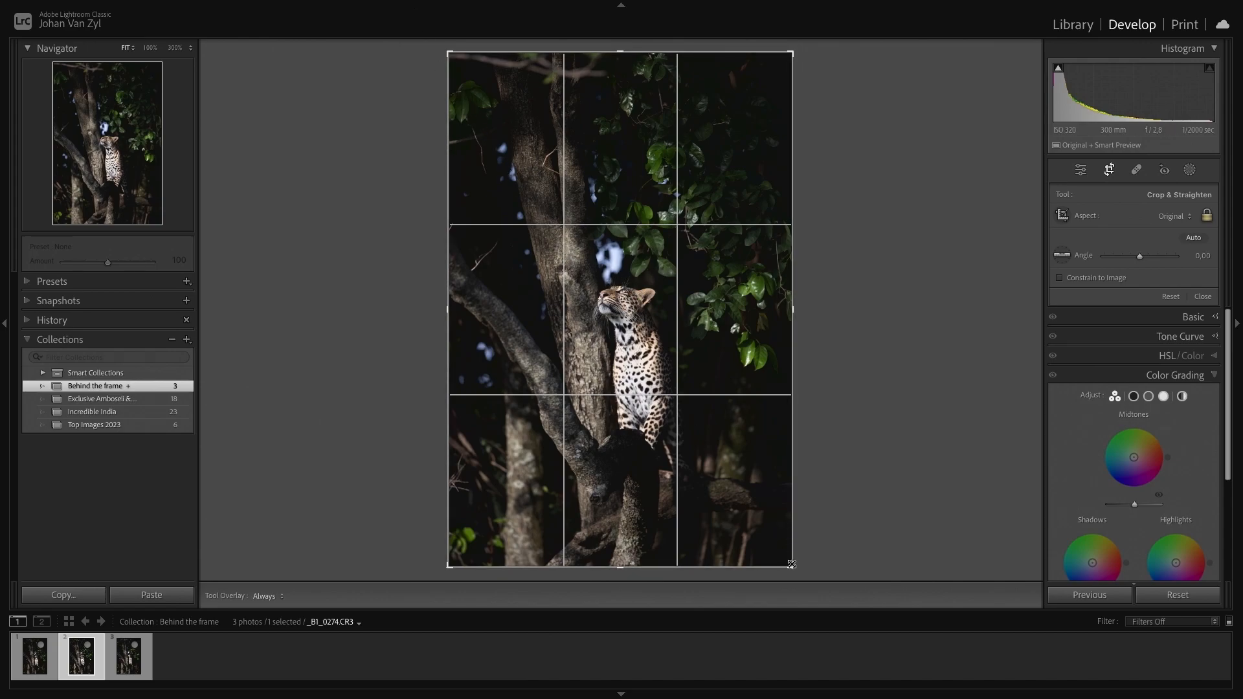
pyautogui.moveTo(792, 568); pyautogui.dragTo(774, 538)
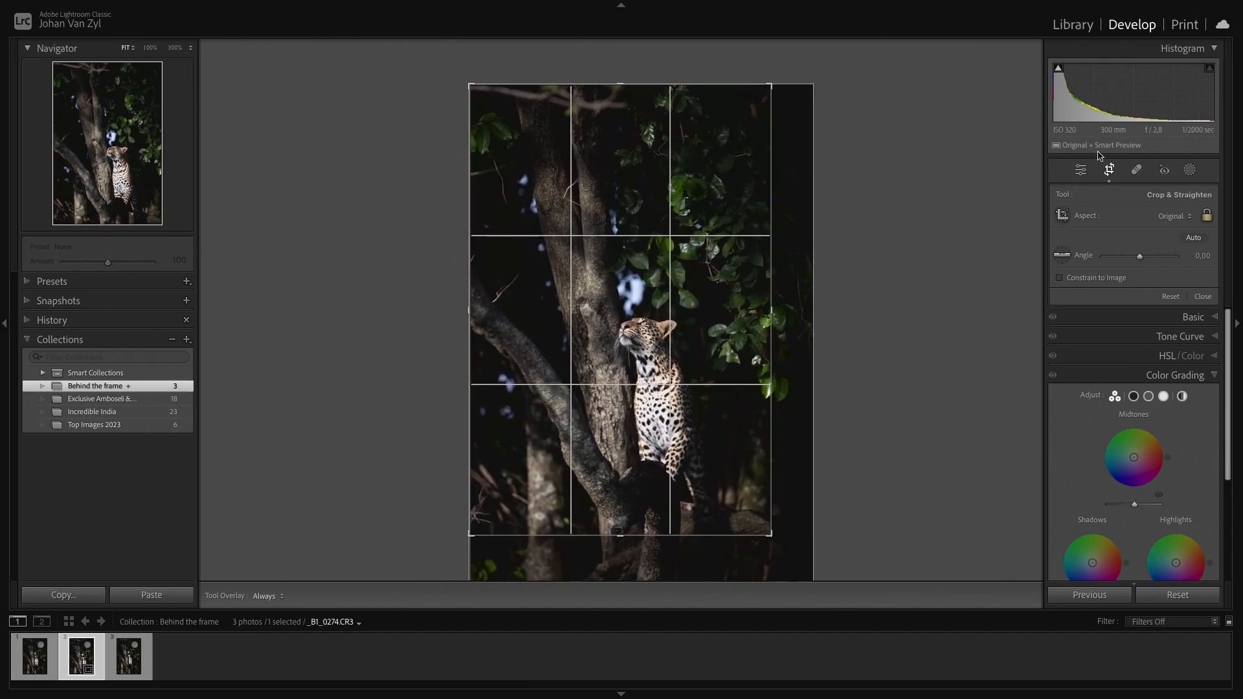
pyautogui.click(1169, 222)
pyautogui.click(1173, 308)
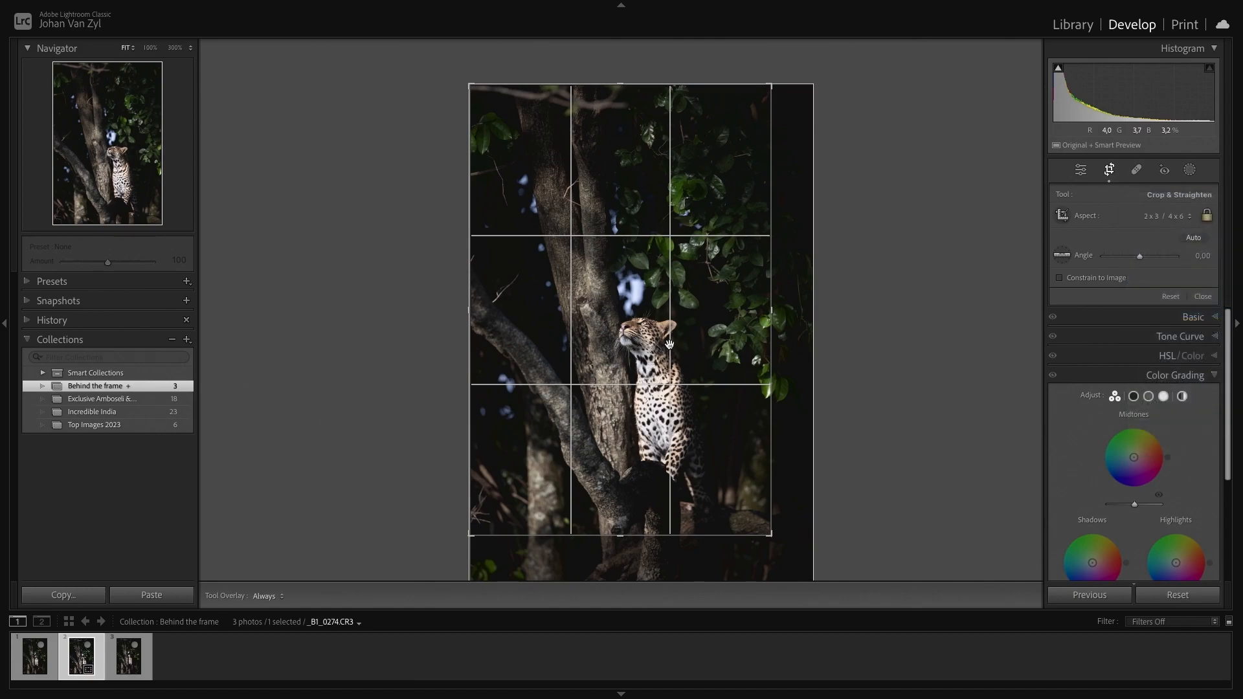
pyautogui.moveTo(665, 357); pyautogui.dragTo(668, 372)
pyautogui.press('Return')
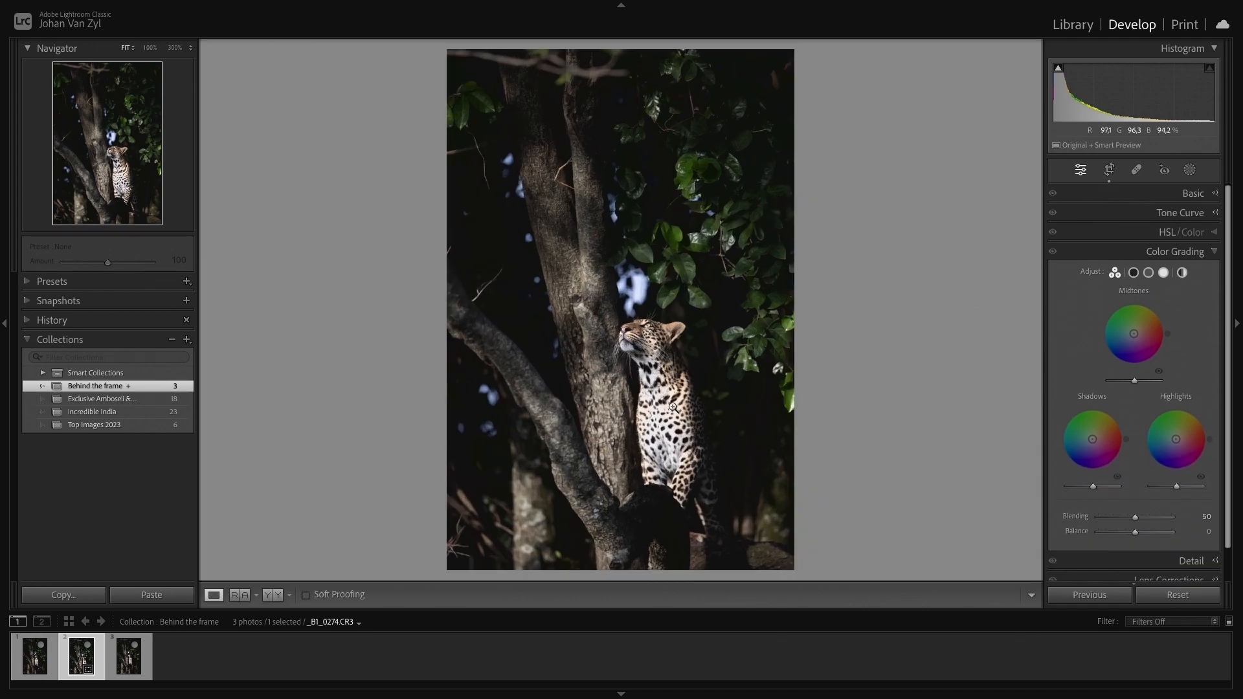
# - Reopen the crop and pull the top edge down to tighten the frame above the leopard
pyautogui.press('r')
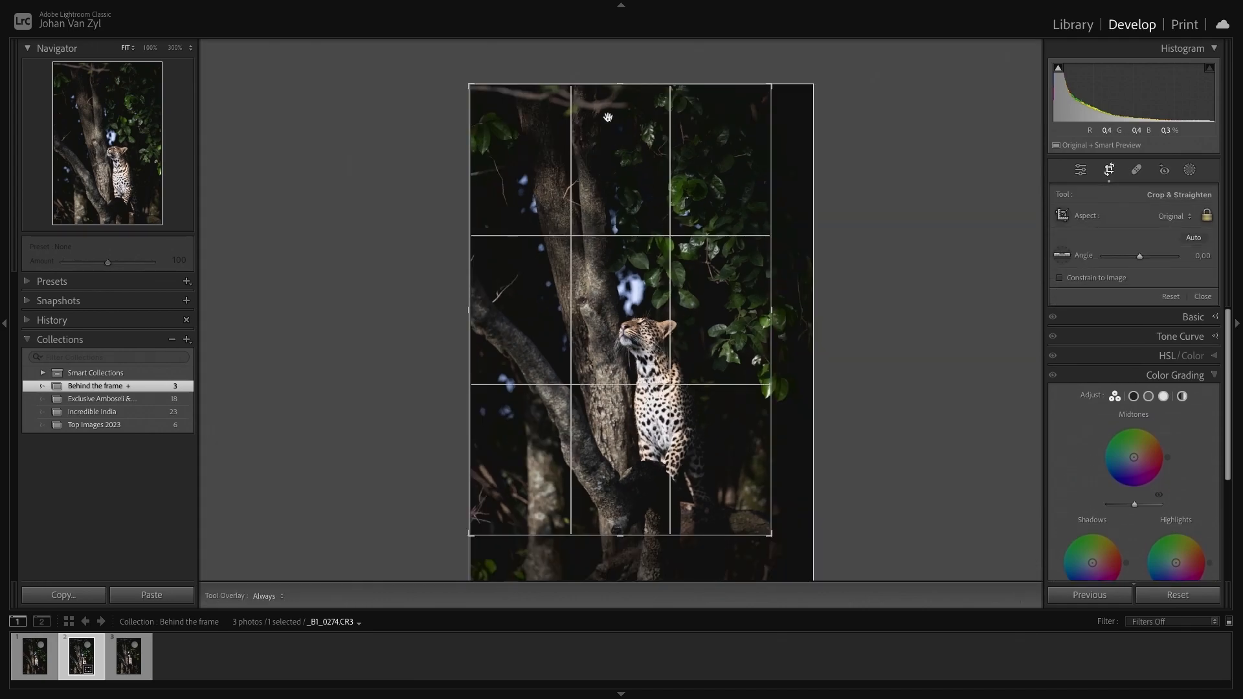
pyautogui.moveTo(621, 85); pyautogui.dragTo(620, 114)
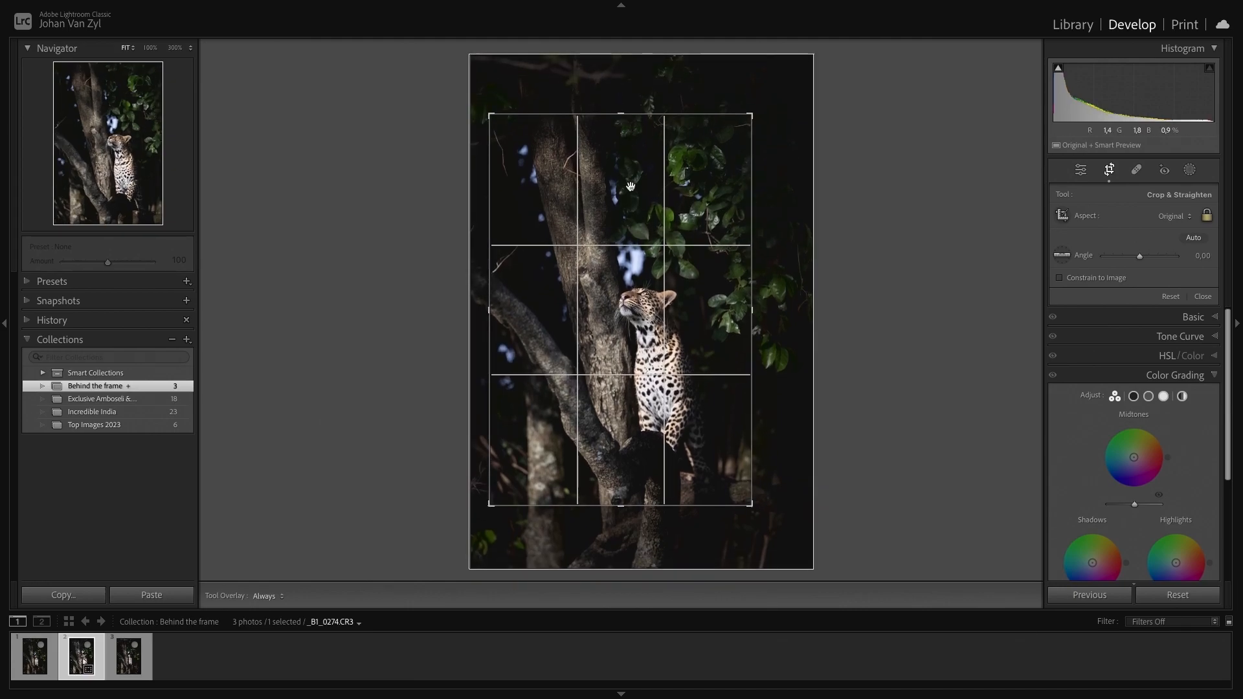
pyautogui.press('r')
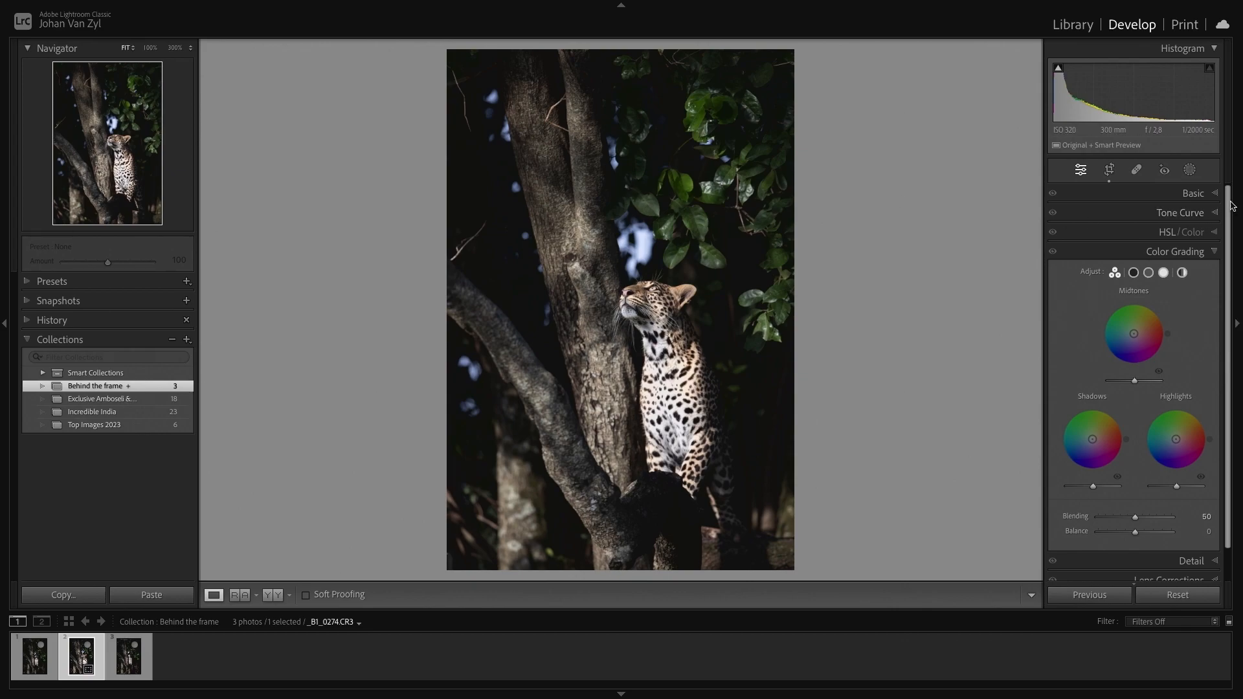
# - In Basic, set Exposure to -0.70, Highlights +14, Shadows -5, Whites +24 and Blacks -13
pyautogui.click(1209, 196)
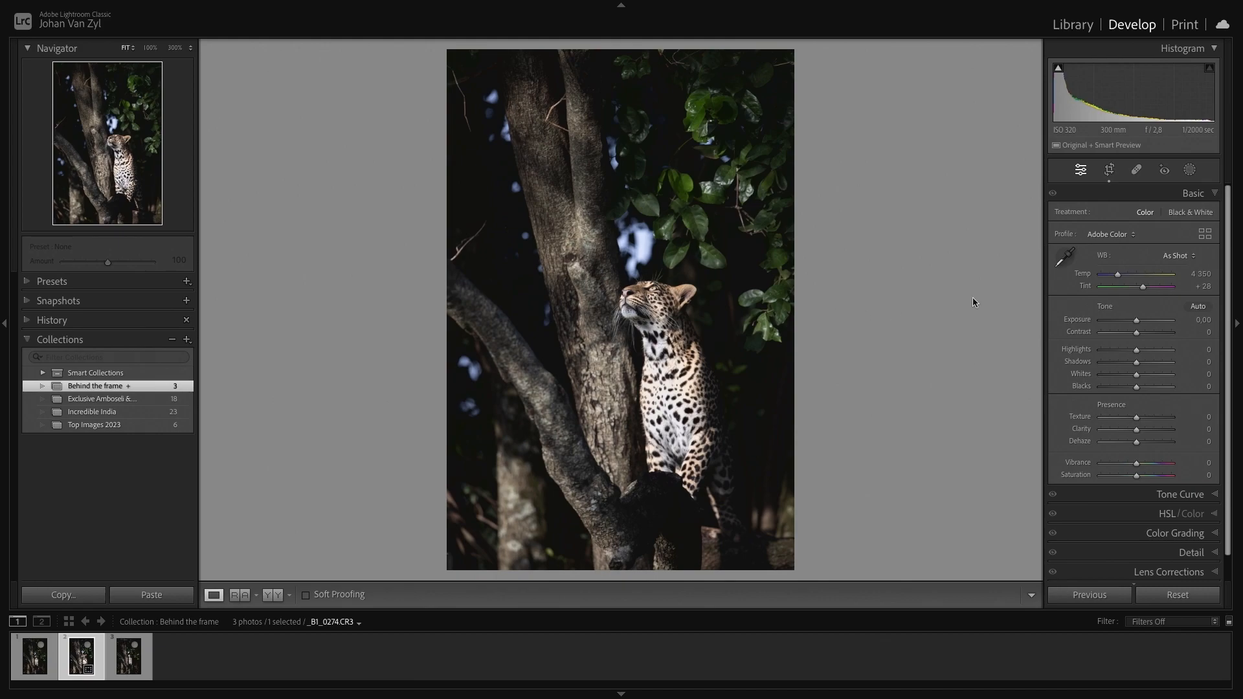
pyautogui.moveTo(1138, 325); pyautogui.dragTo(1132, 326)
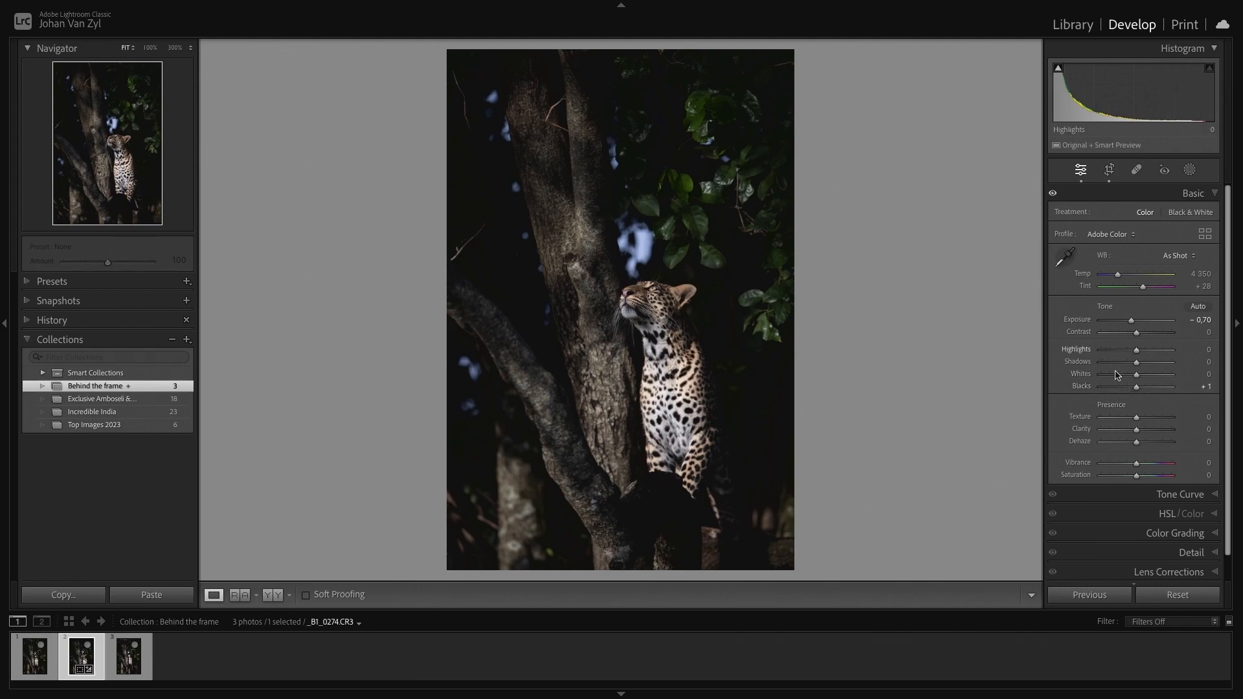
pyautogui.moveTo(1137, 390); pyautogui.dragTo(1134, 391)
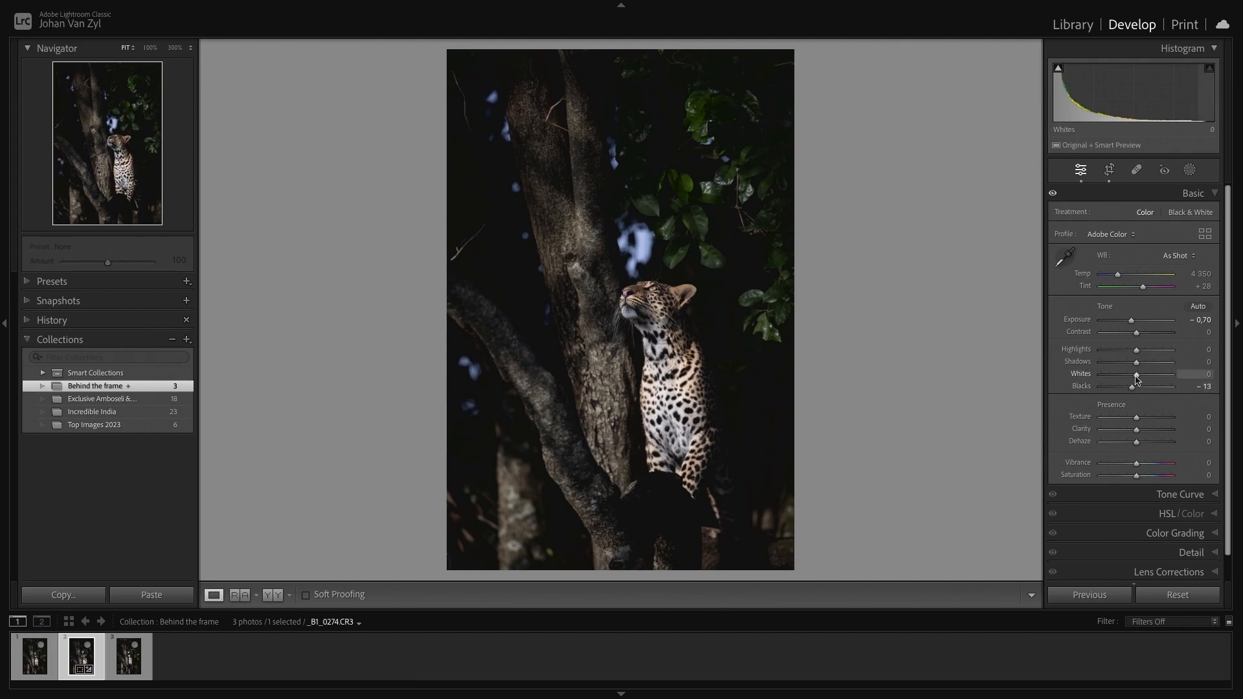
pyautogui.moveTo(1139, 379); pyautogui.dragTo(1142, 355)
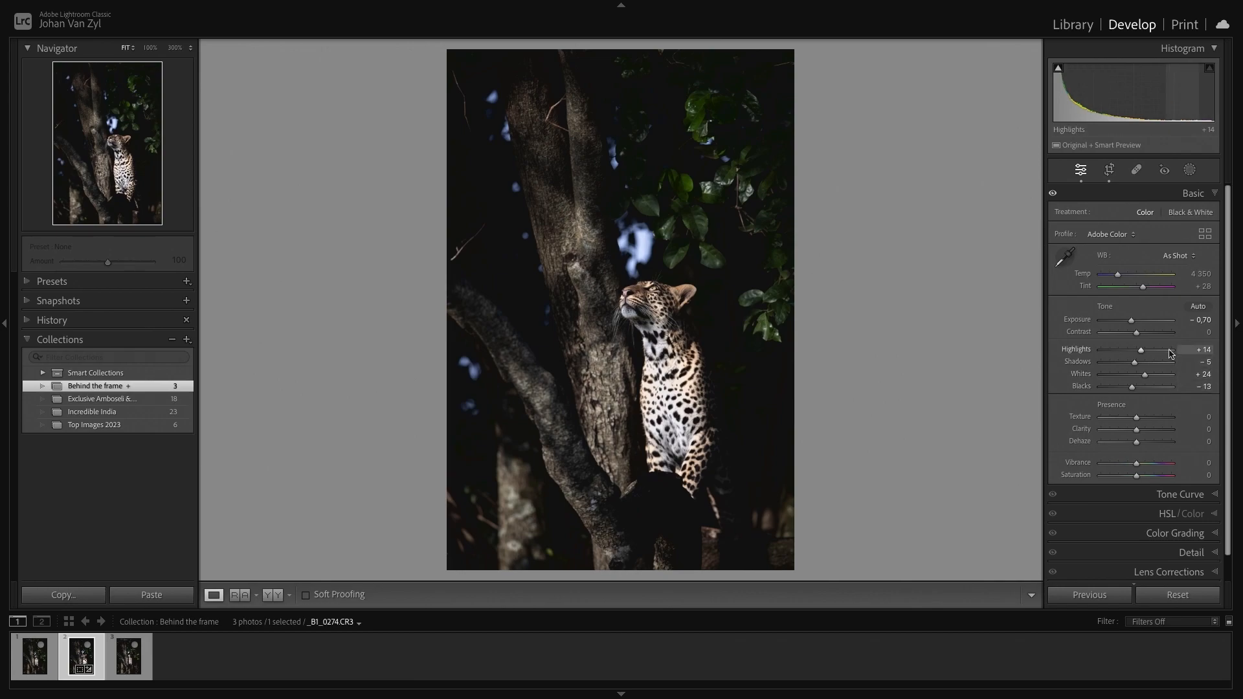
# - Toggle between the before and after views to compare the tonal edits
pyautogui.press('\\')
pyautogui.press('\\')
pyautogui.press('\\')
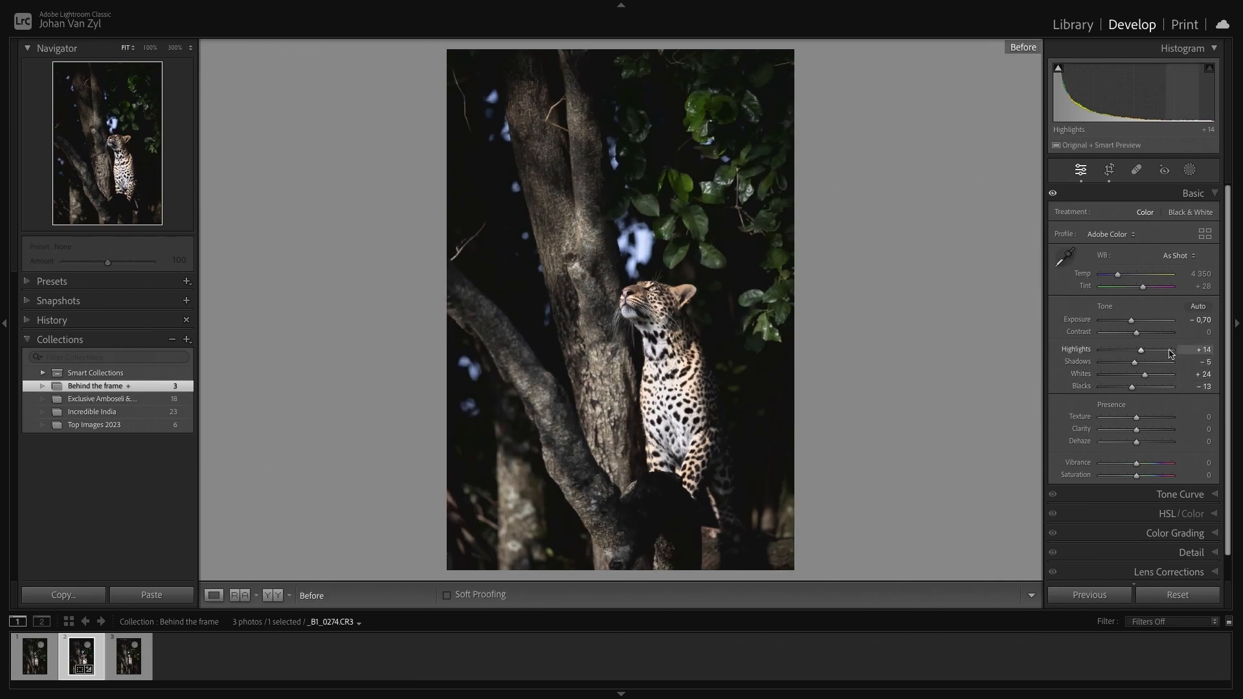
pyautogui.press('\\')
pyautogui.press('\\')
pyautogui.press('\\')
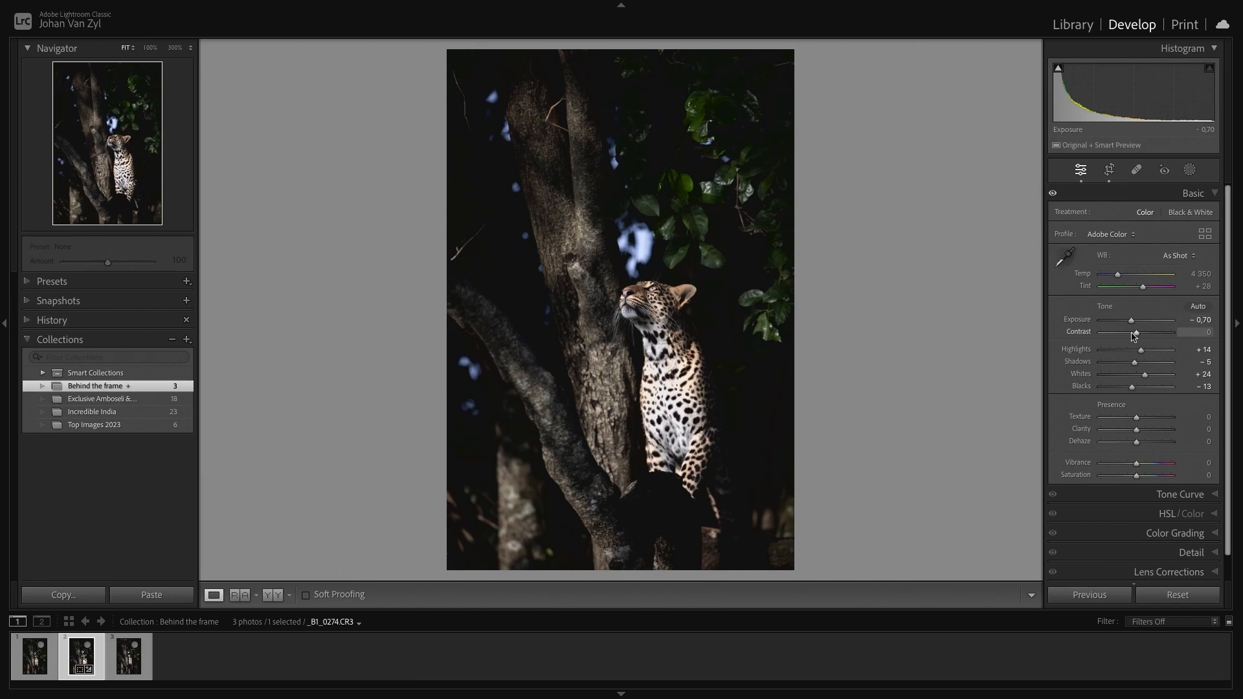
# - Raise Exposure to -0.20, set Clarity to +2 and Texture to +8, comparing against the before view
pyautogui.moveTo(1133, 326); pyautogui.dragTo(1134, 326)
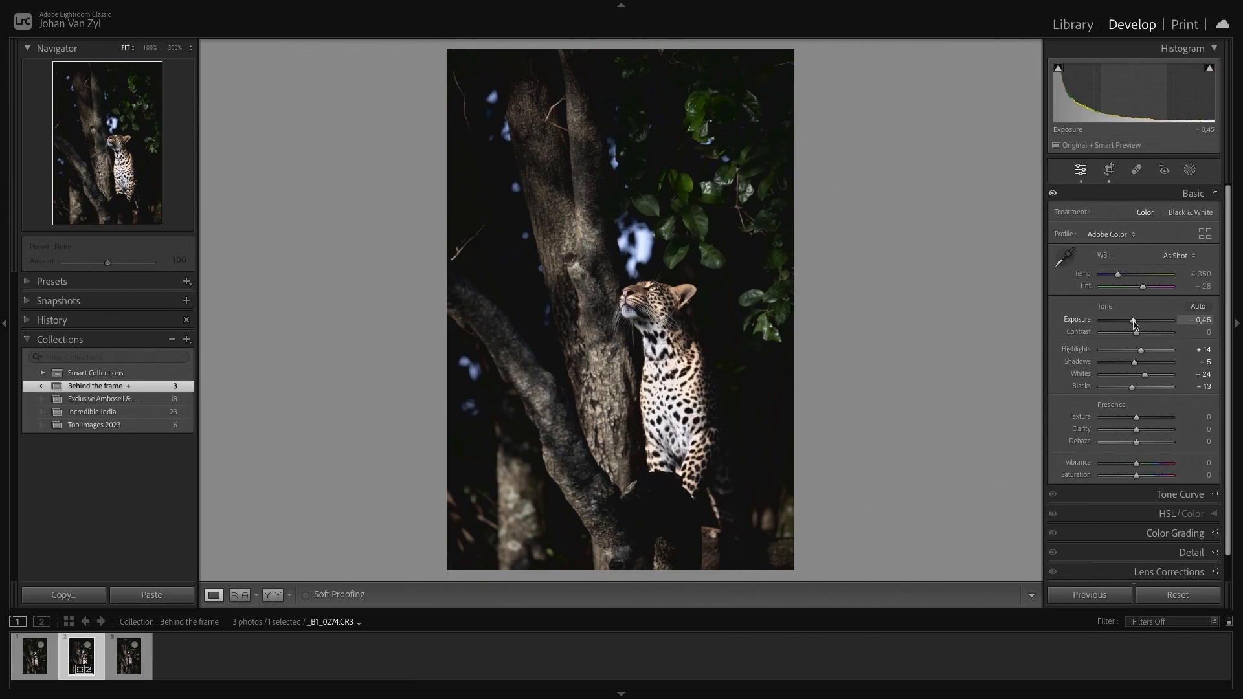
pyautogui.press('\\')
pyautogui.press('\\')
pyautogui.press('\\')
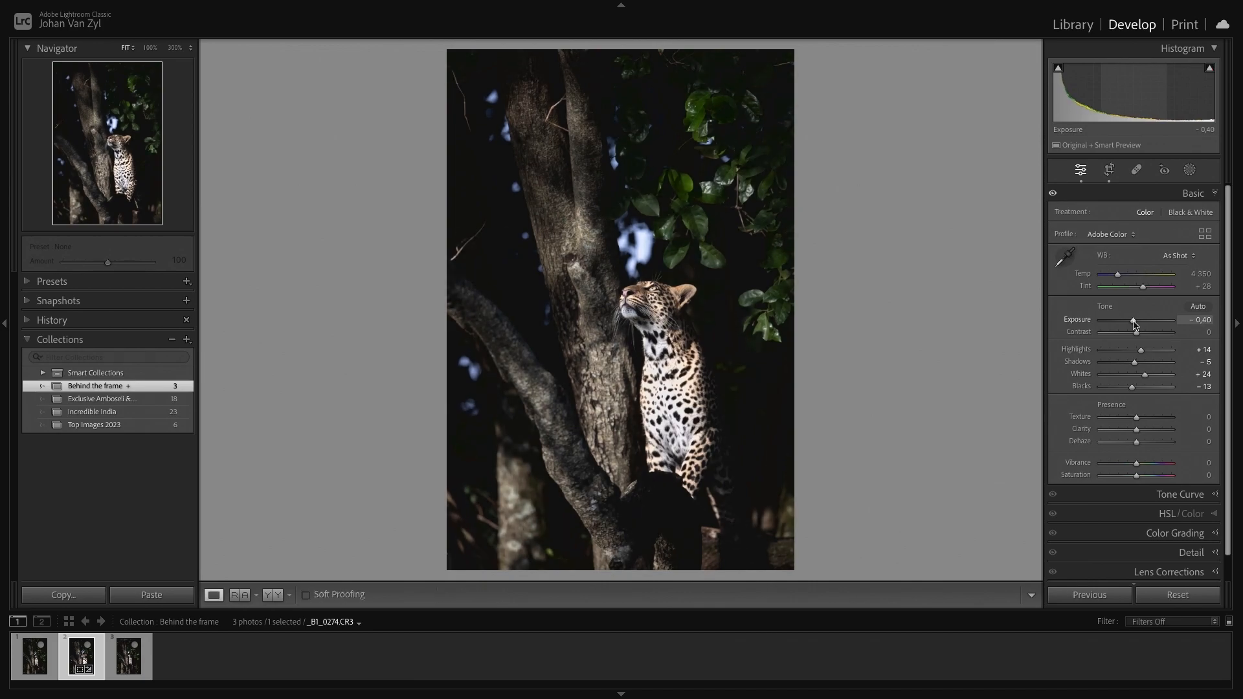
pyautogui.press('\\')
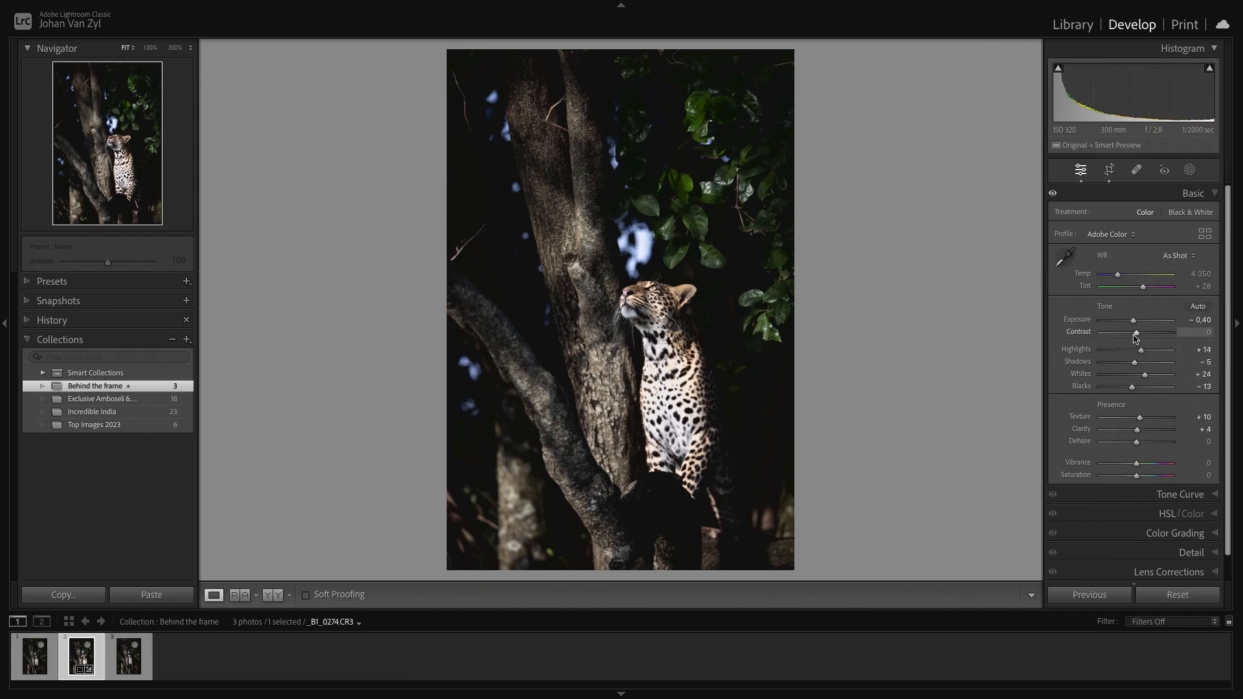
pyautogui.moveTo(1137, 326); pyautogui.dragTo(1134, 324)
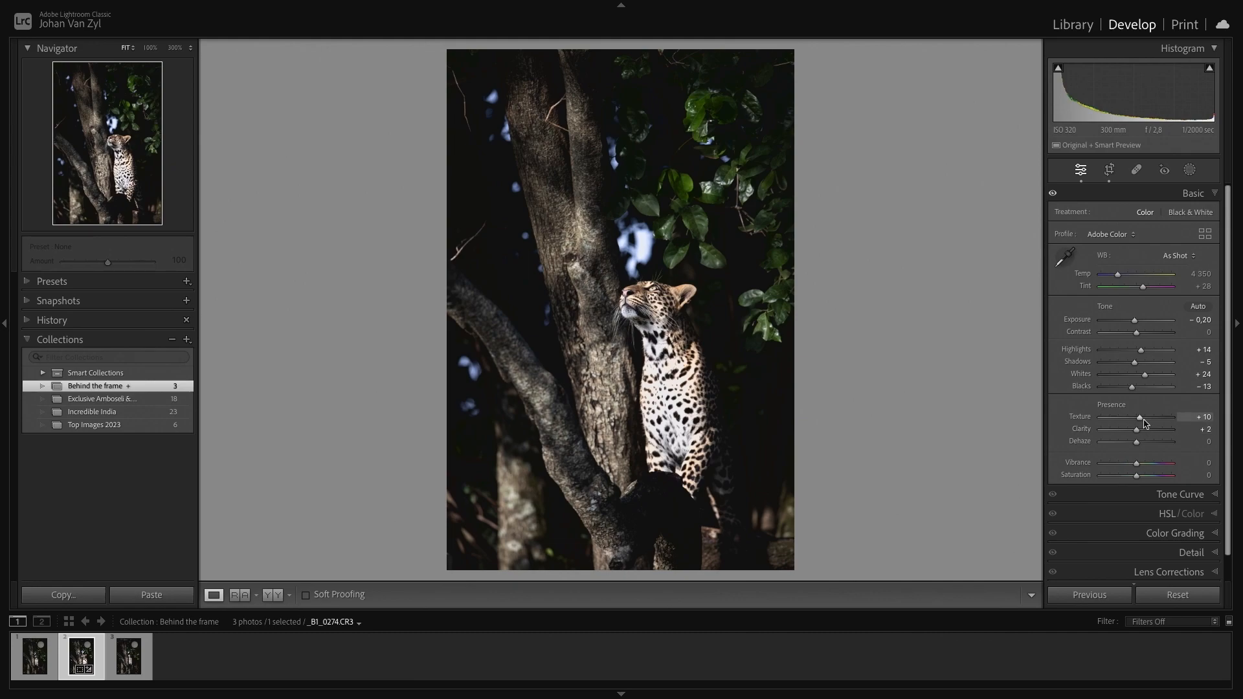
pyautogui.moveTo(1142, 417); pyautogui.dragTo(1141, 417)
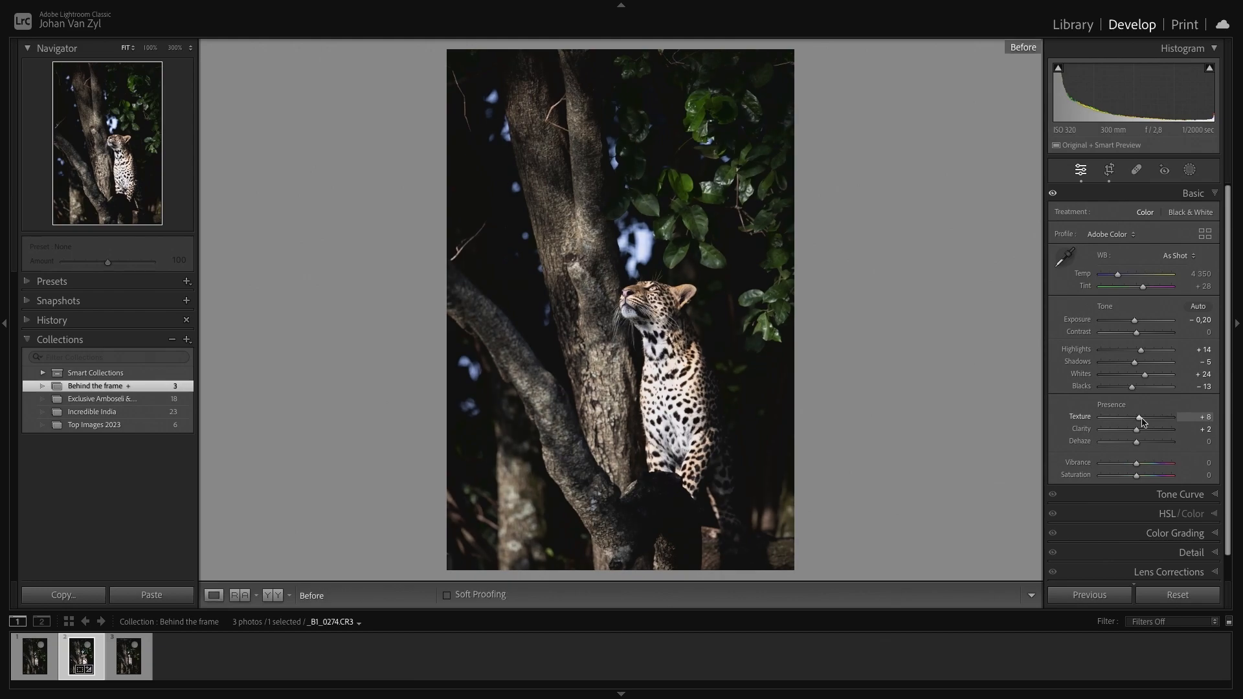
# - Toggle between the before and after views to compare the adjustments
pyautogui.press('\\')
pyautogui.press('\\')
pyautogui.press('\\')
pyautogui.press('\\')
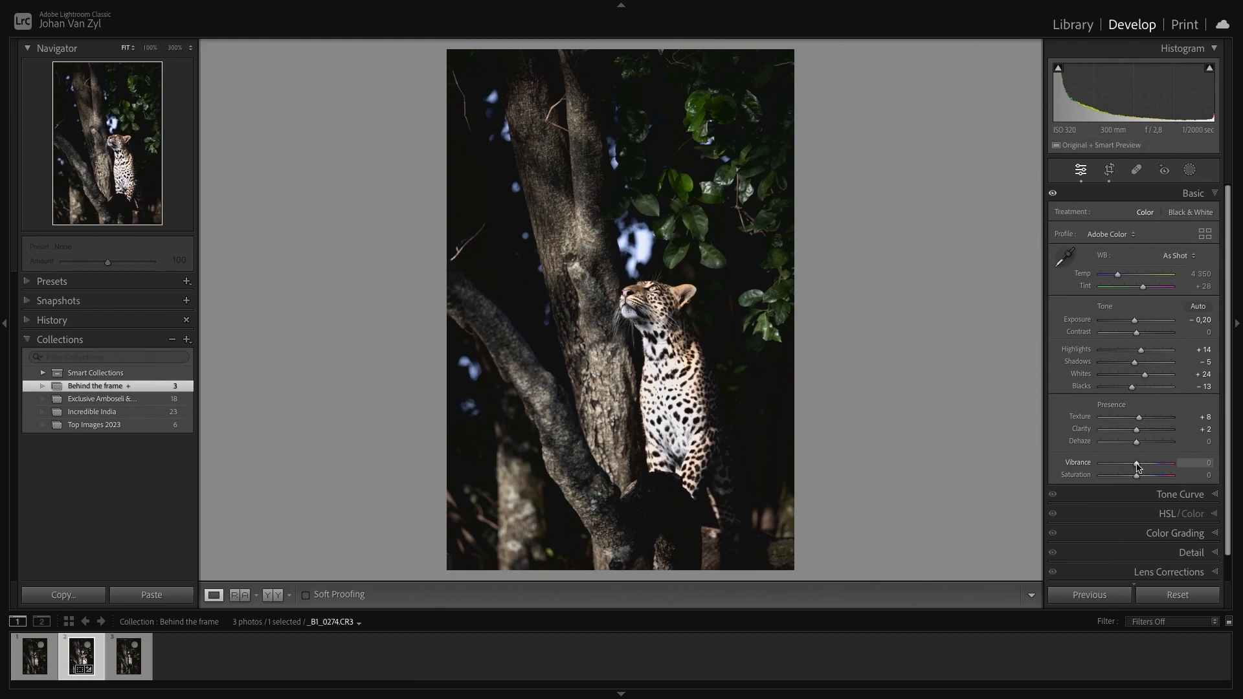
# - Set Vibrance to +16
pyautogui.moveTo(1139, 466); pyautogui.dragTo(1199, 467)
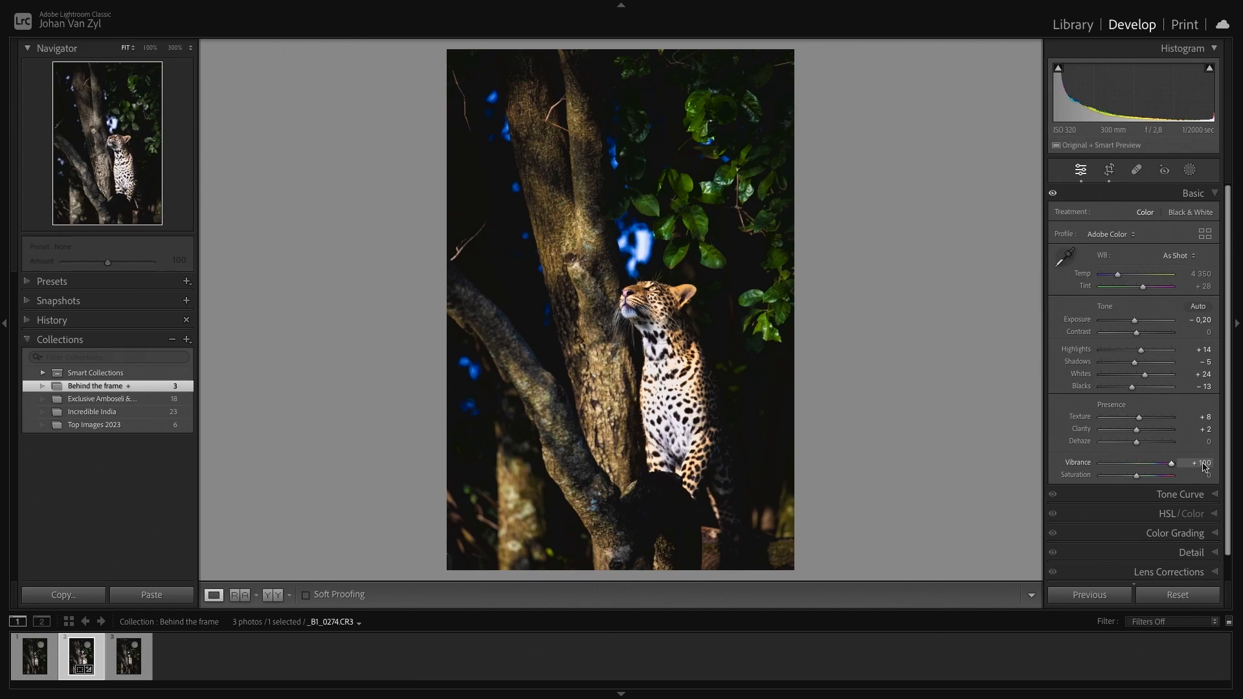
pyautogui.moveTo(1203, 466); pyautogui.dragTo(1143, 464)
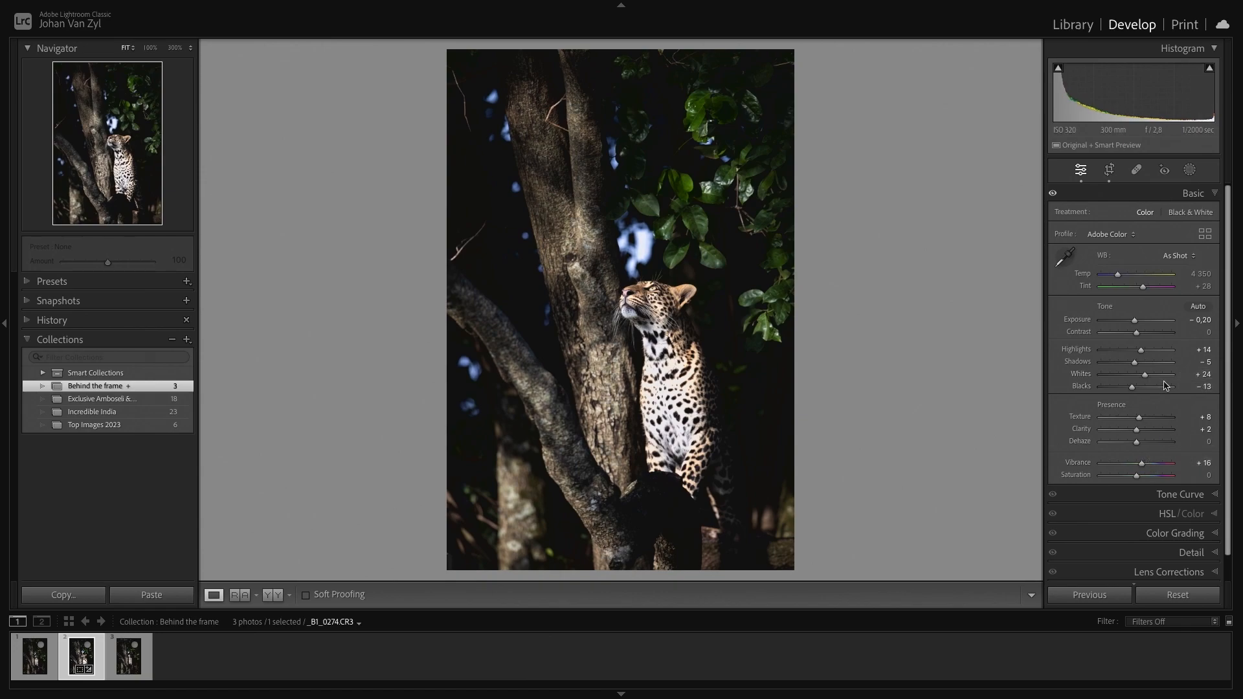
pyautogui.scroll(-1, 1166, 386)
pyautogui.scroll(1, 1164, 387)
pyautogui.moveTo(1139, 335)
pyautogui.mouseDown()
pyautogui.moveTo(1185, 336)
pyautogui.moveTo(938, 336)
pyautogui.moveTo(1204, 339)
pyautogui.moveTo(929, 336)
pyautogui.moveTo(1115, 335)
pyautogui.mouseUp()
pyautogui.doubleClick(1116, 335)
# - Open the Tone Curve and set the Lights region to +5 and the Shadows region to -6
pyautogui.scroll(-1, 1174, 427)
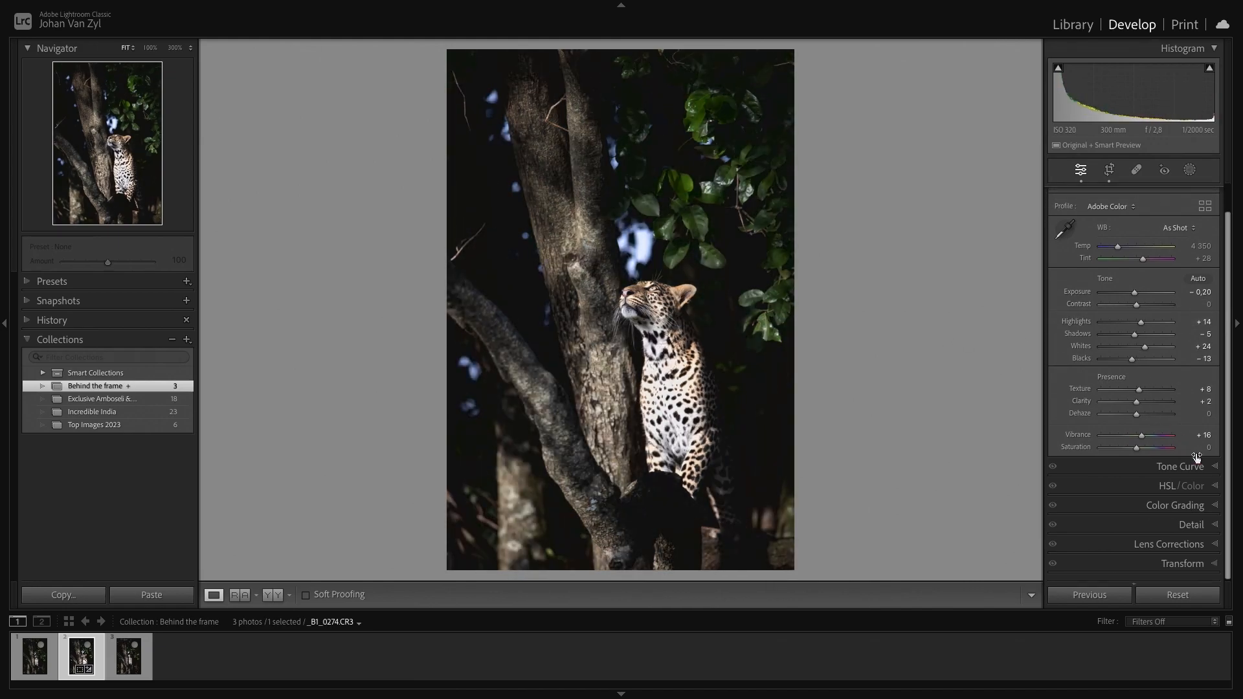
pyautogui.click(1210, 470)
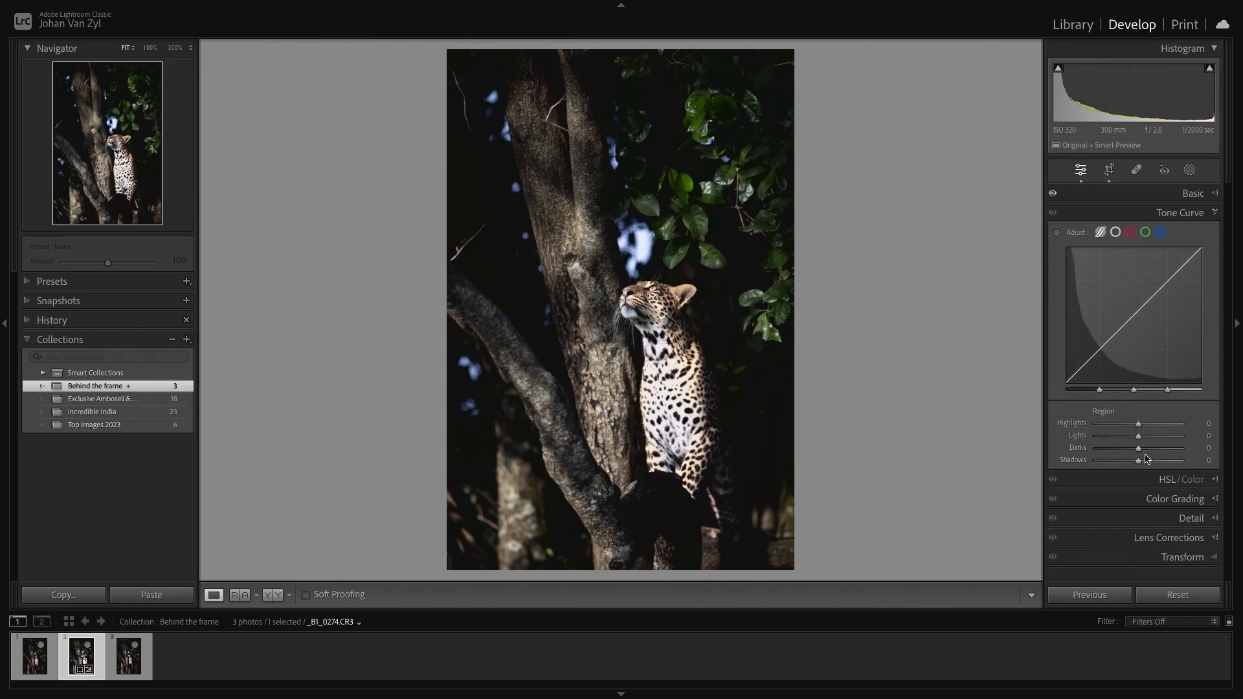
pyautogui.moveTo(1139, 452); pyautogui.dragTo(1114, 438)
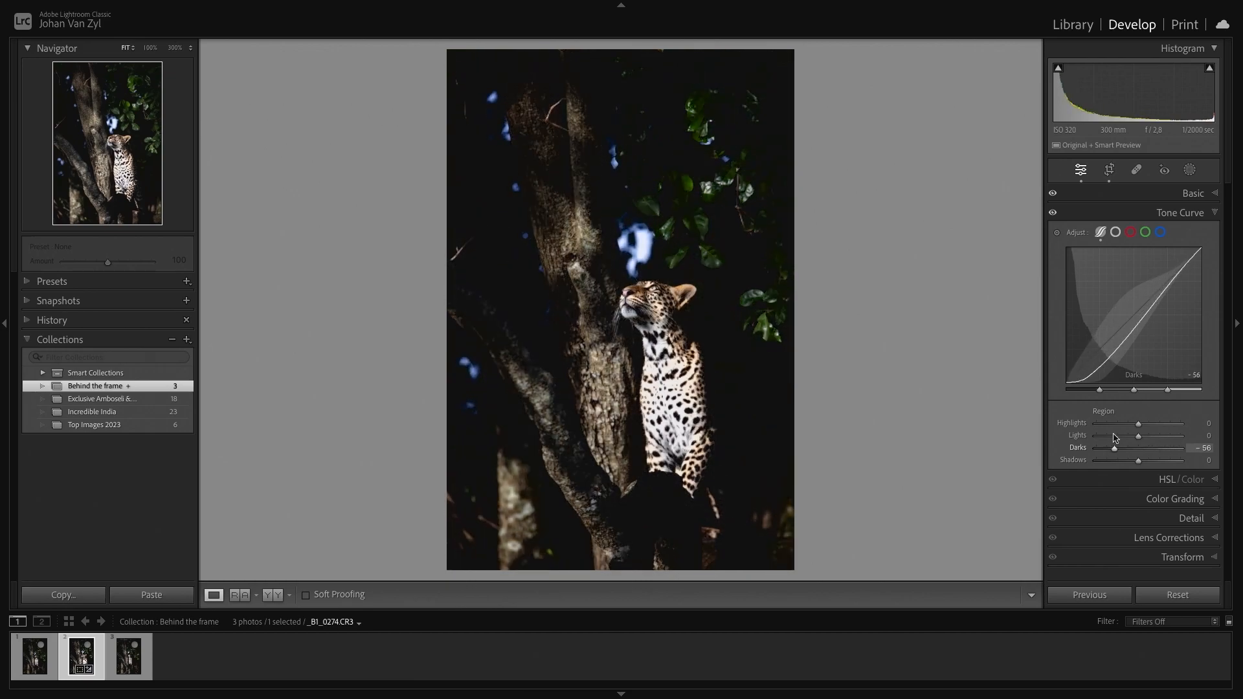
pyautogui.doubleClick(1115, 448)
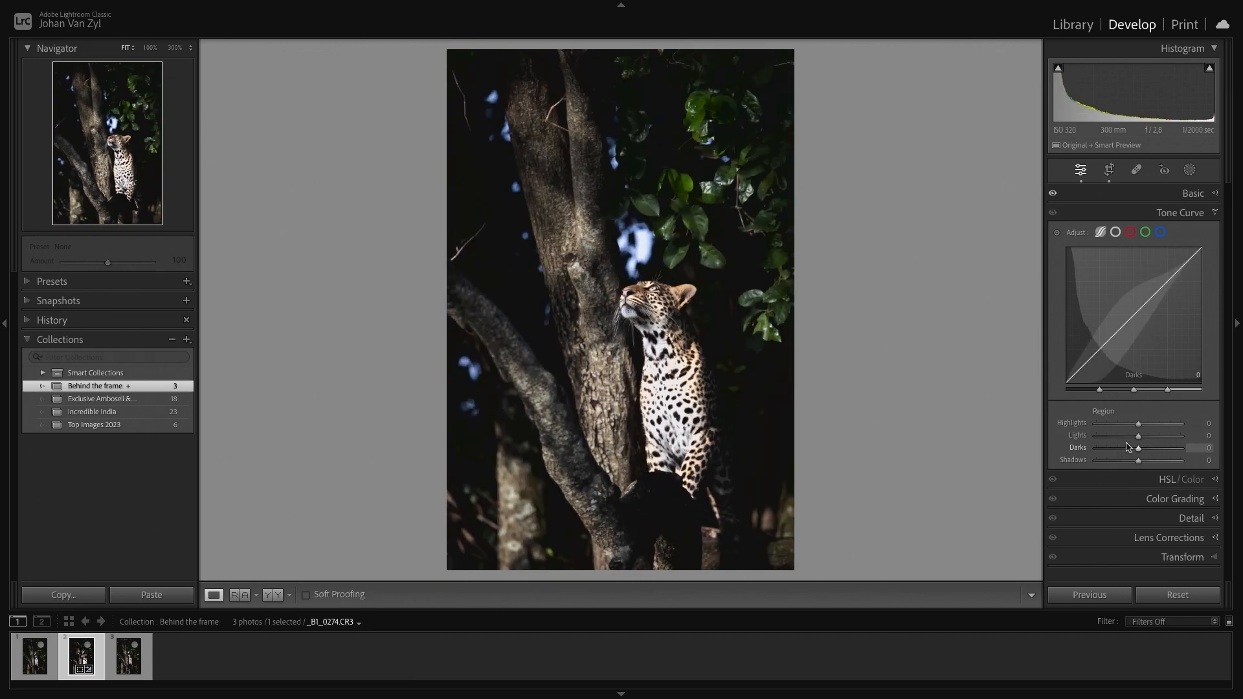
pyautogui.moveTo(1140, 441); pyautogui.dragTo(1039, 442)
pyautogui.doubleClick(1088, 436)
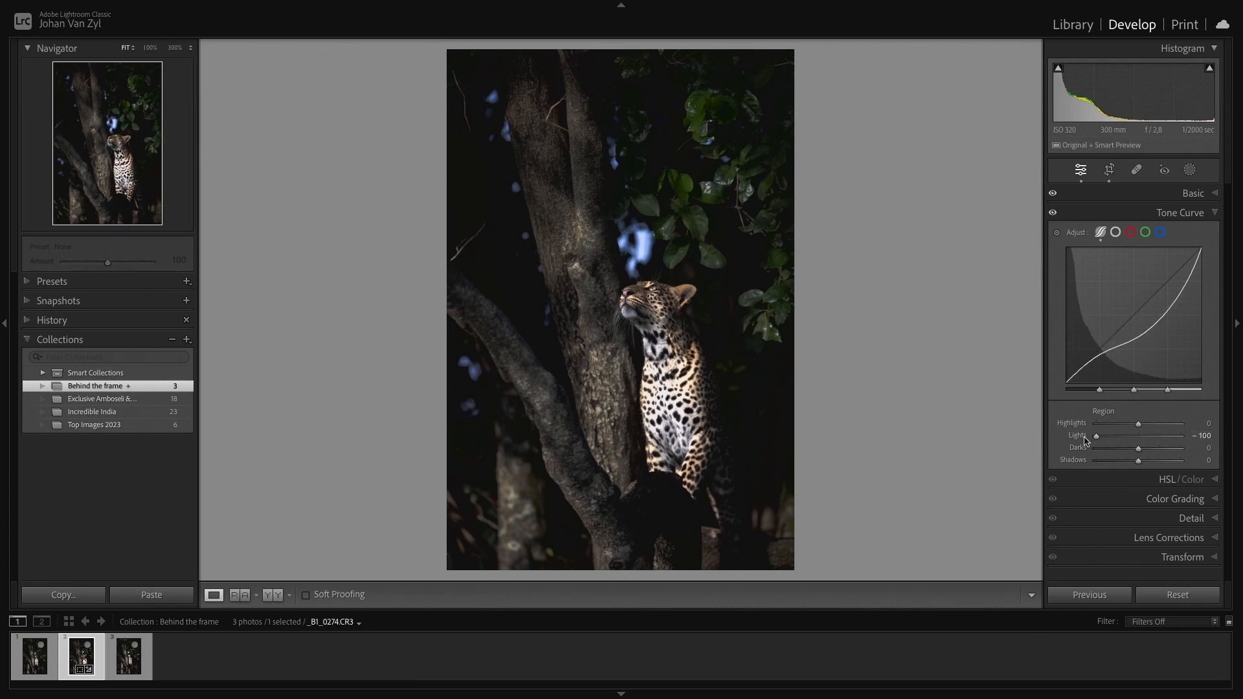
pyautogui.moveTo(1139, 440); pyautogui.dragTo(1077, 437)
pyautogui.doubleClick(1076, 437)
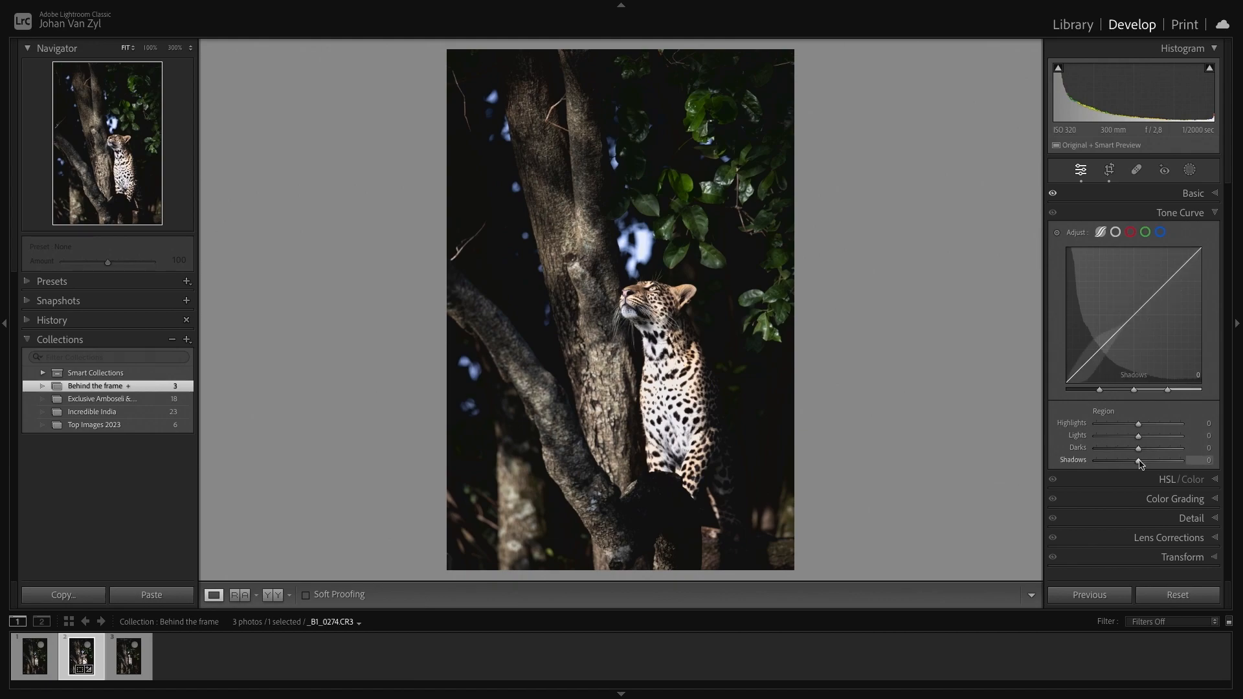
pyautogui.moveTo(1140, 460); pyautogui.dragTo(1142, 439)
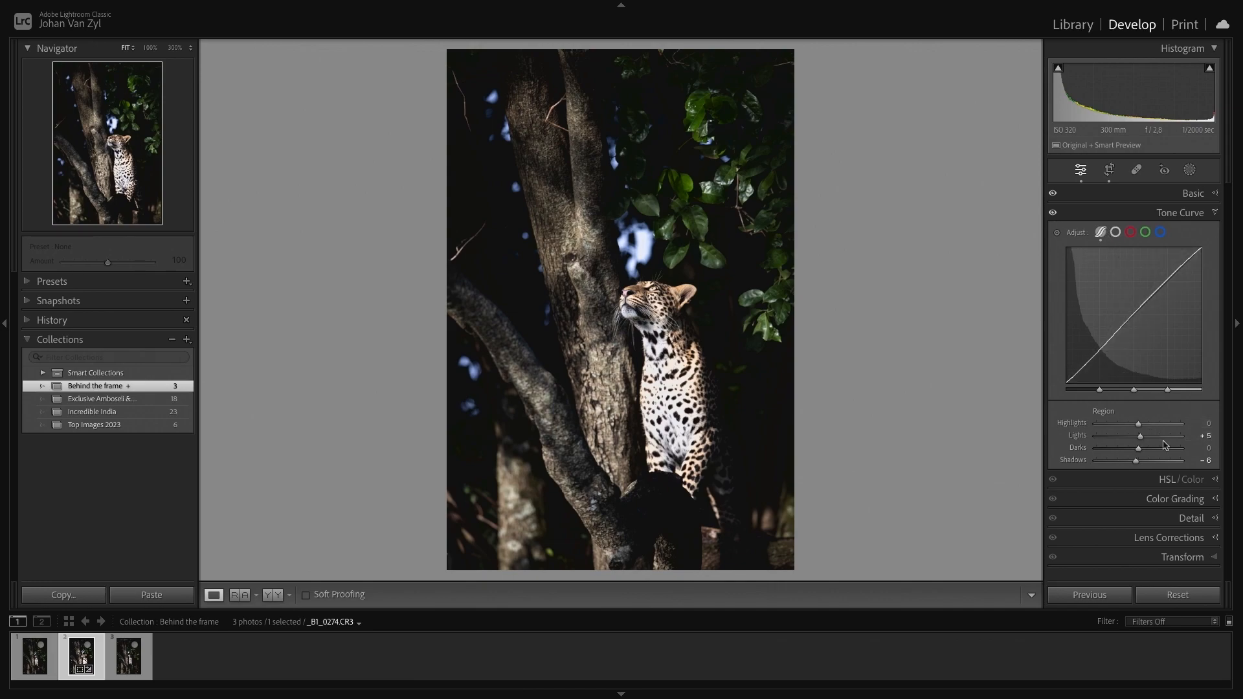
# - Open Detail, center its preview on the leopard's eye and set sharpening Masking to 87 while viewing the mask
pyautogui.click(1191, 518)
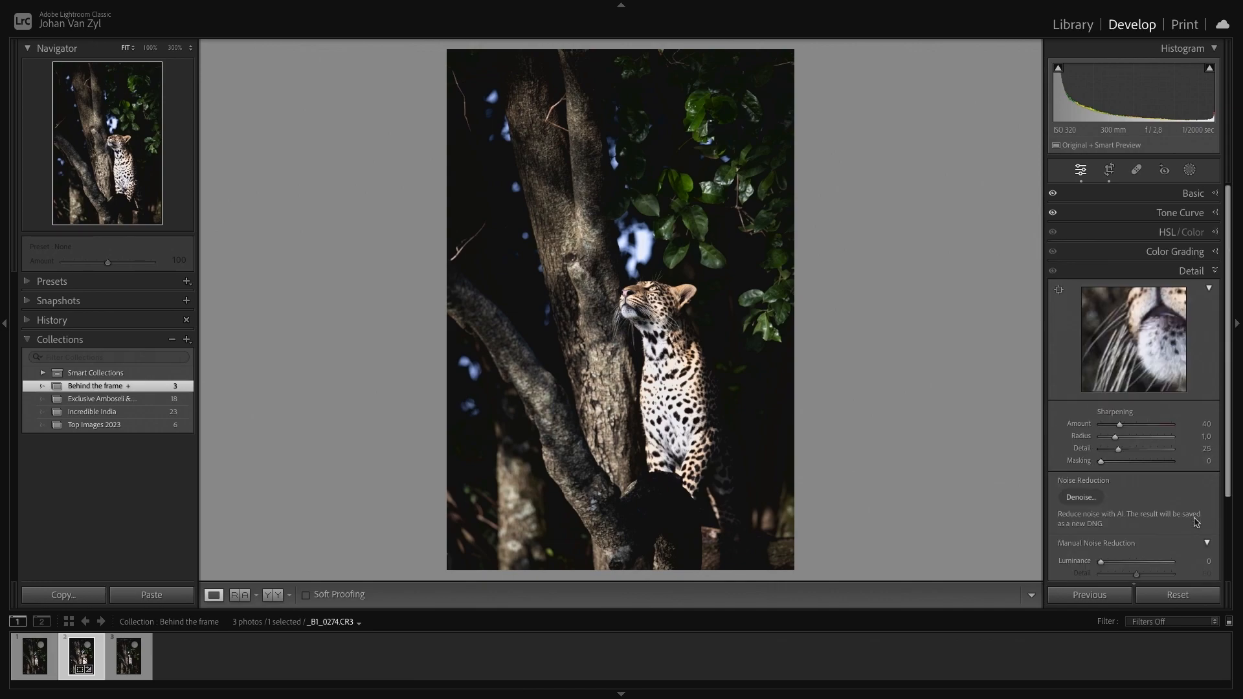
pyautogui.moveTo(1128, 341); pyautogui.dragTo(971, 447)
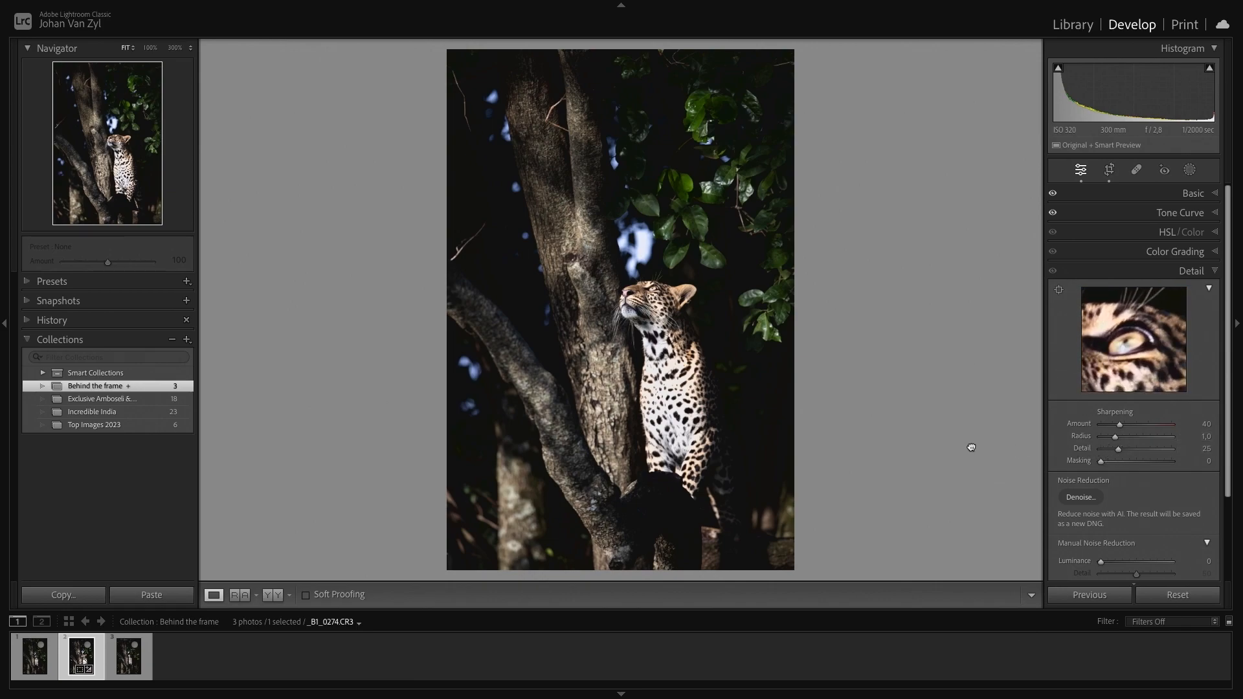
pyautogui.keyDown('alt'); pyautogui.click(1101, 461); pyautogui.keyUp('alt')
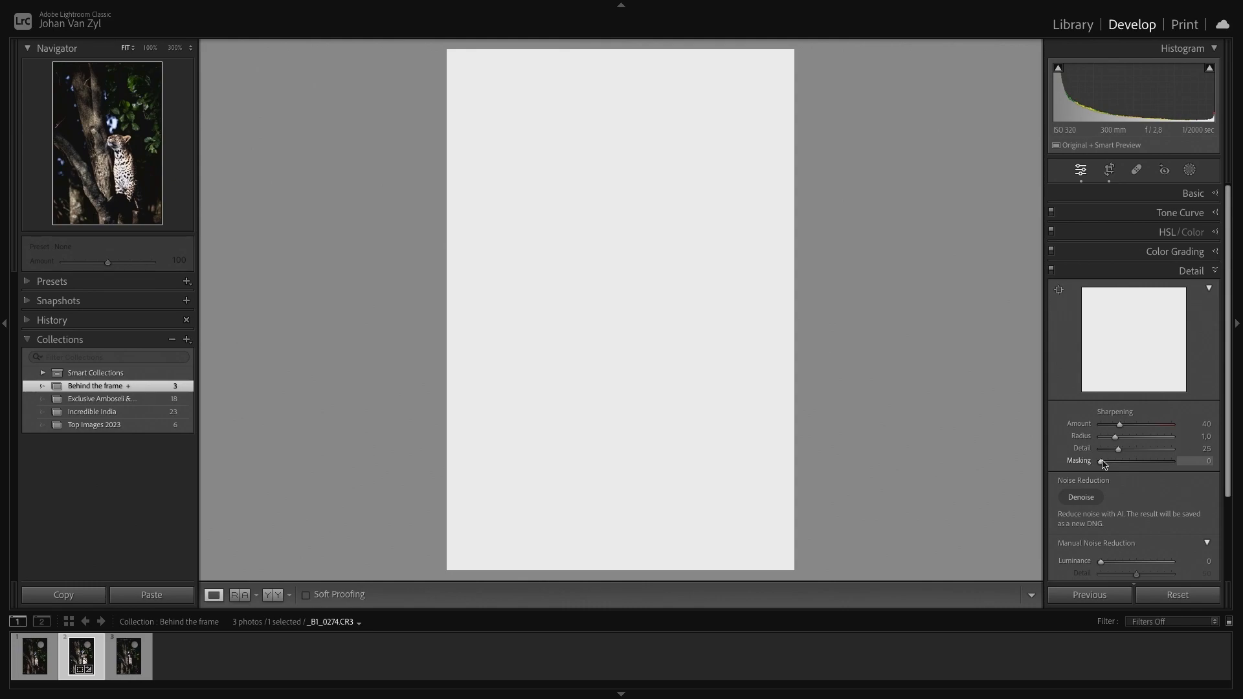
pyautogui.moveTo(1102, 463); pyautogui.dragTo(1162, 468)
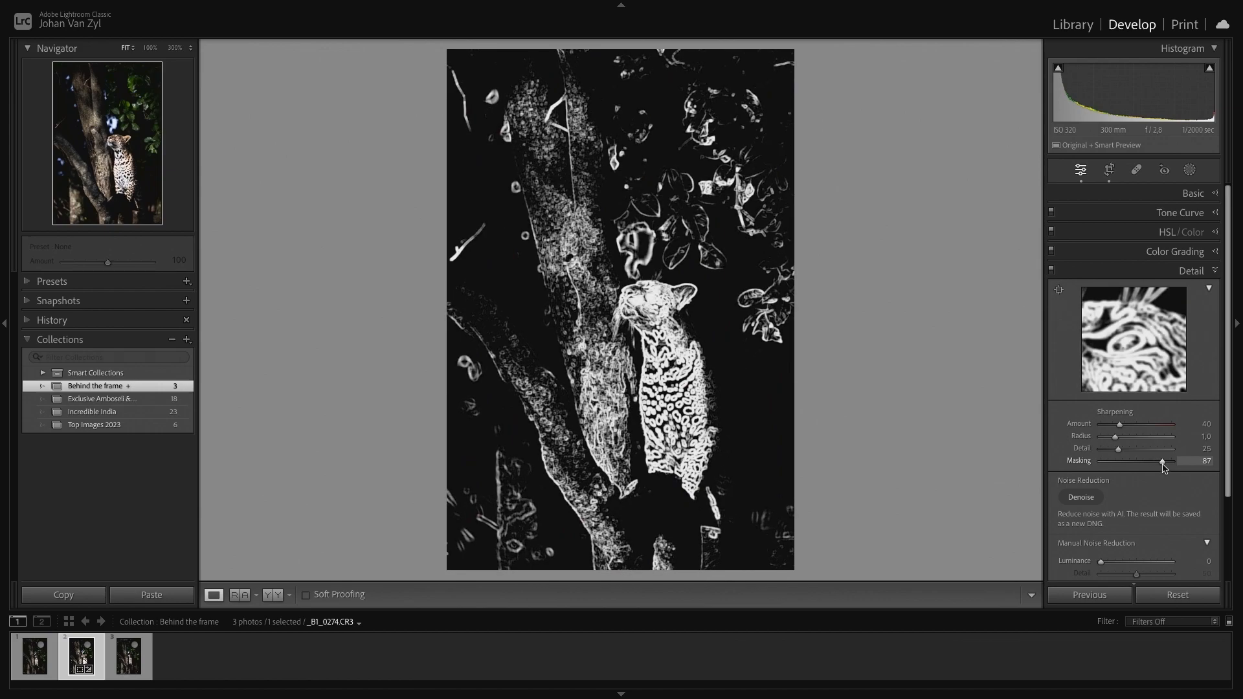
pyautogui.moveTo(1163, 467); pyautogui.dragTo(1159, 467)
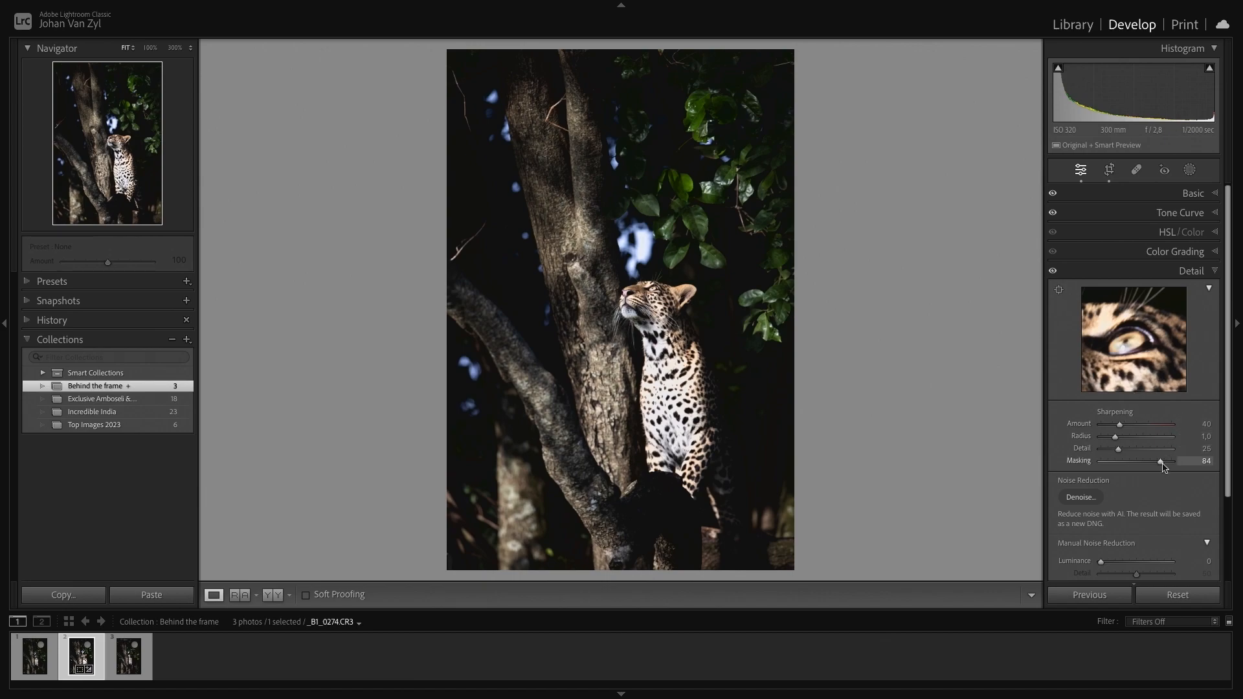
pyautogui.moveTo(1162, 466); pyautogui.dragTo(1164, 465)
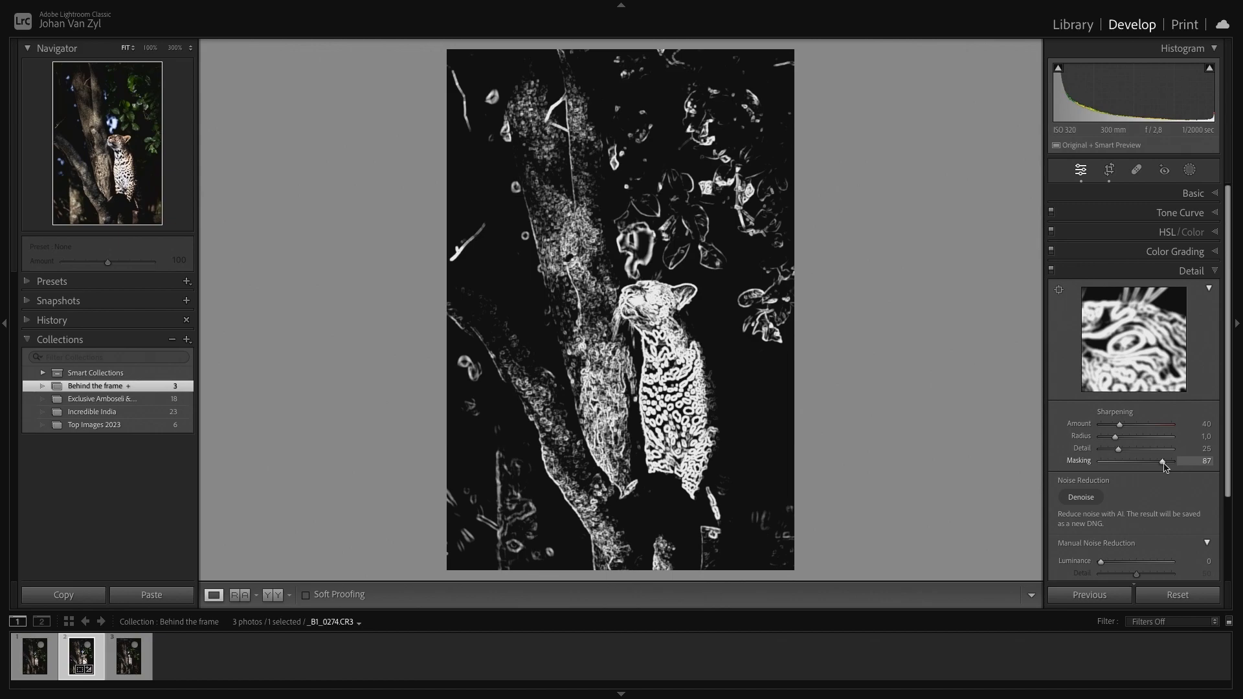
# - Set sharpening Masking to 86 and raise the sharpening Amount to 79
pyautogui.moveTo(1164, 466); pyautogui.dragTo(1163, 466)
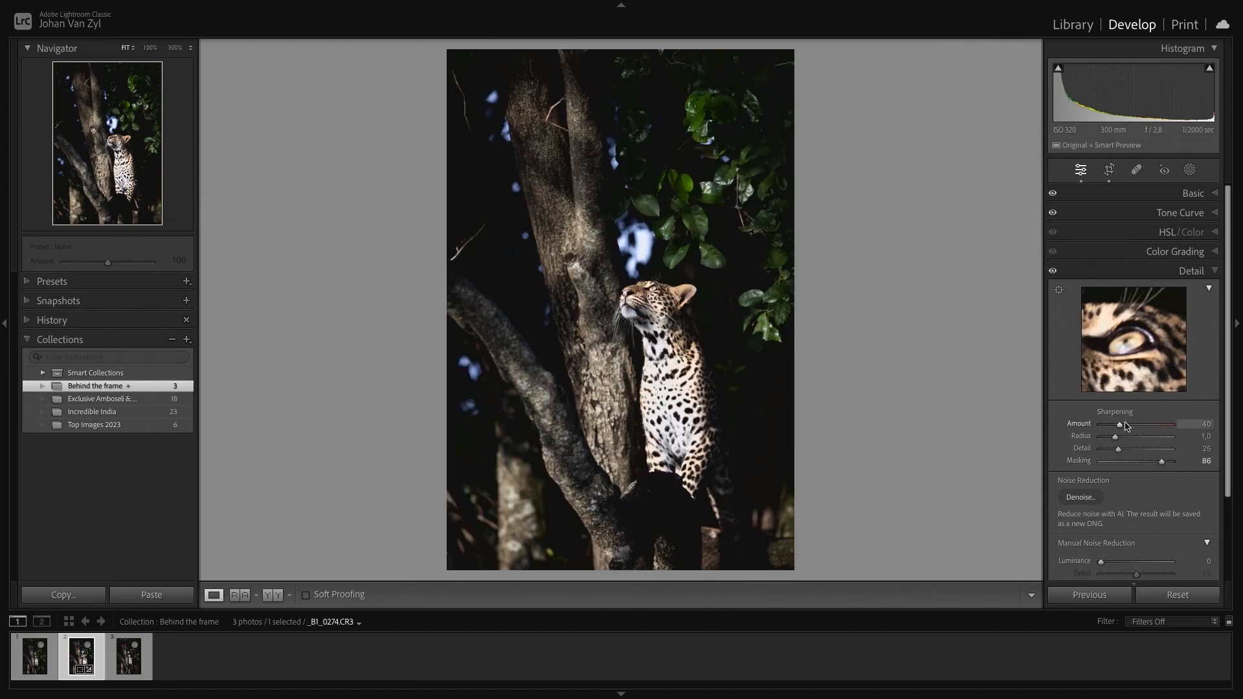
pyautogui.moveTo(1120, 425); pyautogui.dragTo(1122, 453)
pyautogui.scroll(-3, 1122, 453)
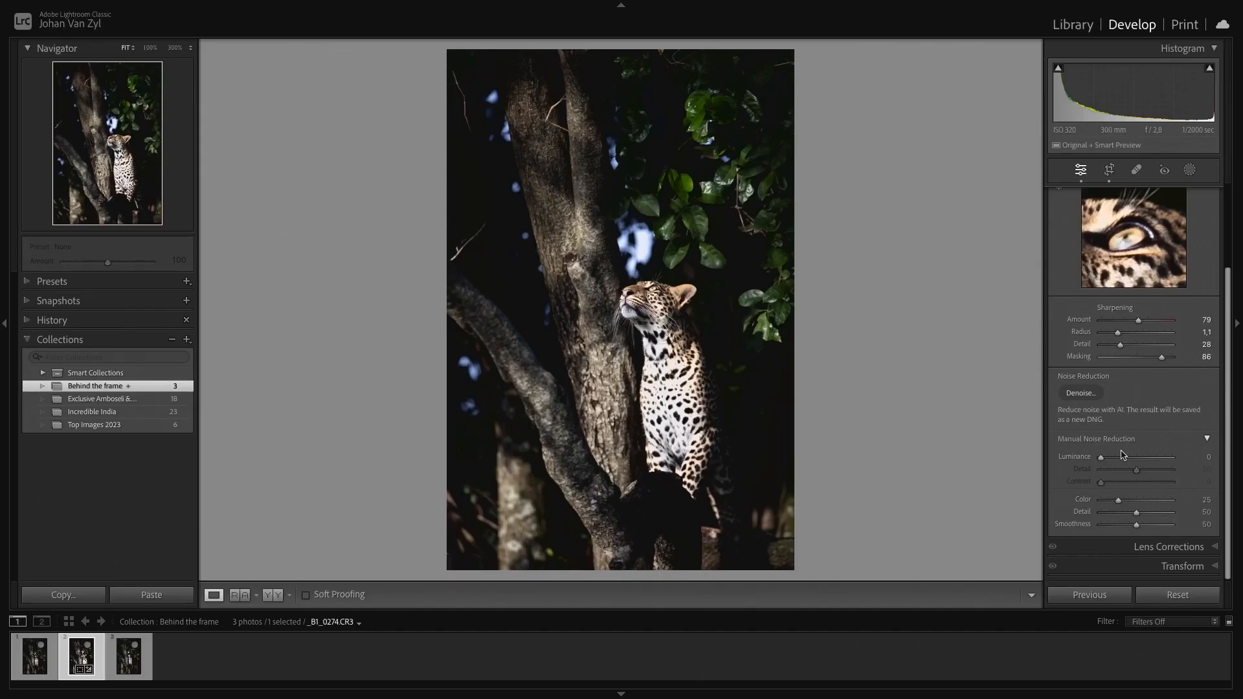
# - Compare the edited photo with the original, toggling before/after and viewing them side by side
pyautogui.press('\\')
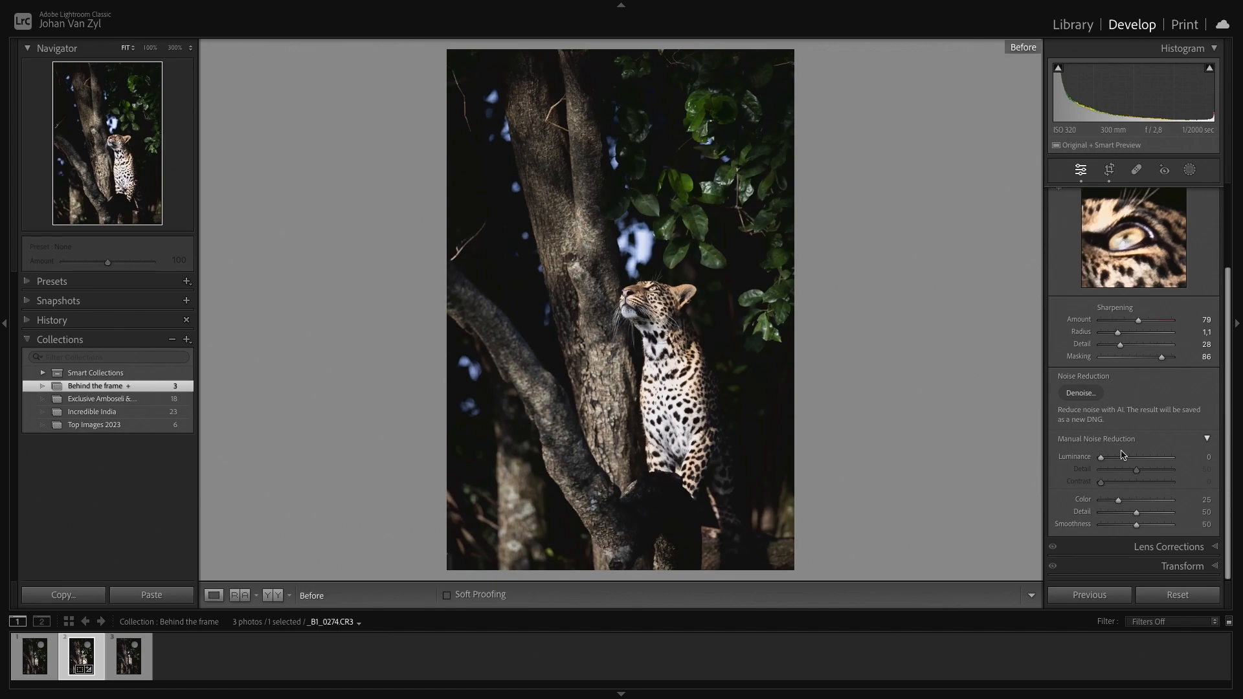
pyautogui.press('\\')
pyautogui.press('\\')
pyautogui.press('\\')
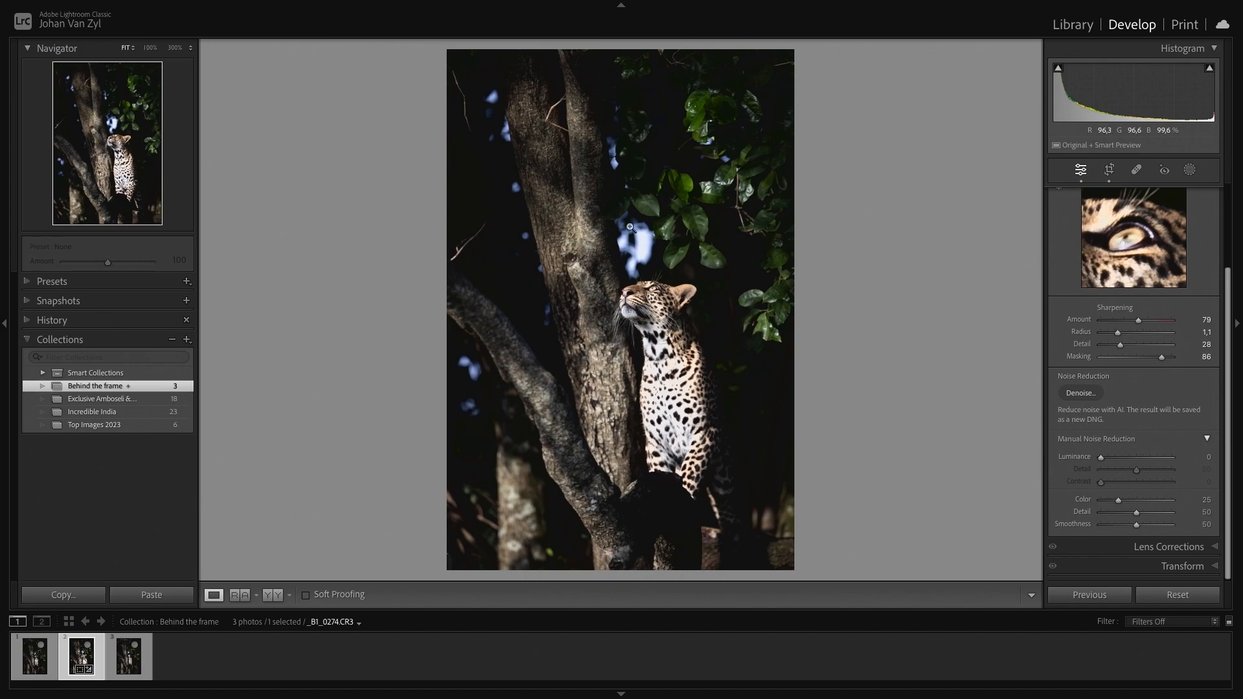
pyautogui.press('\\')
pyautogui.press('\\')
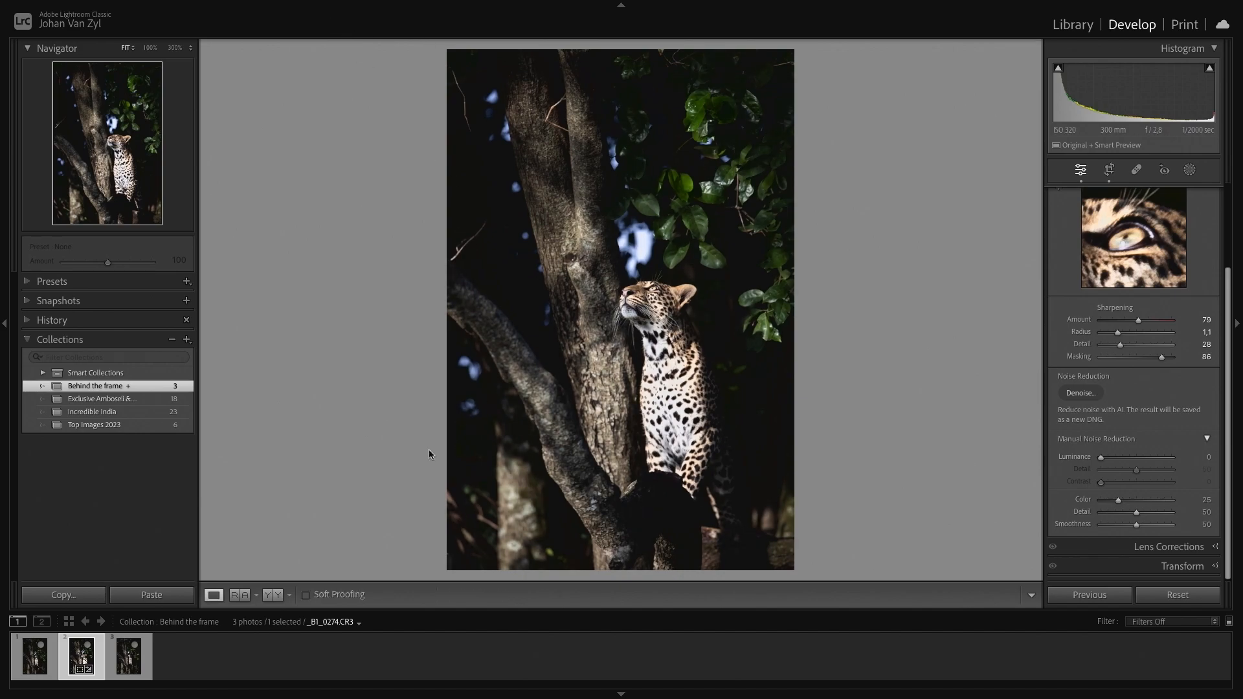
pyautogui.click(272, 594)
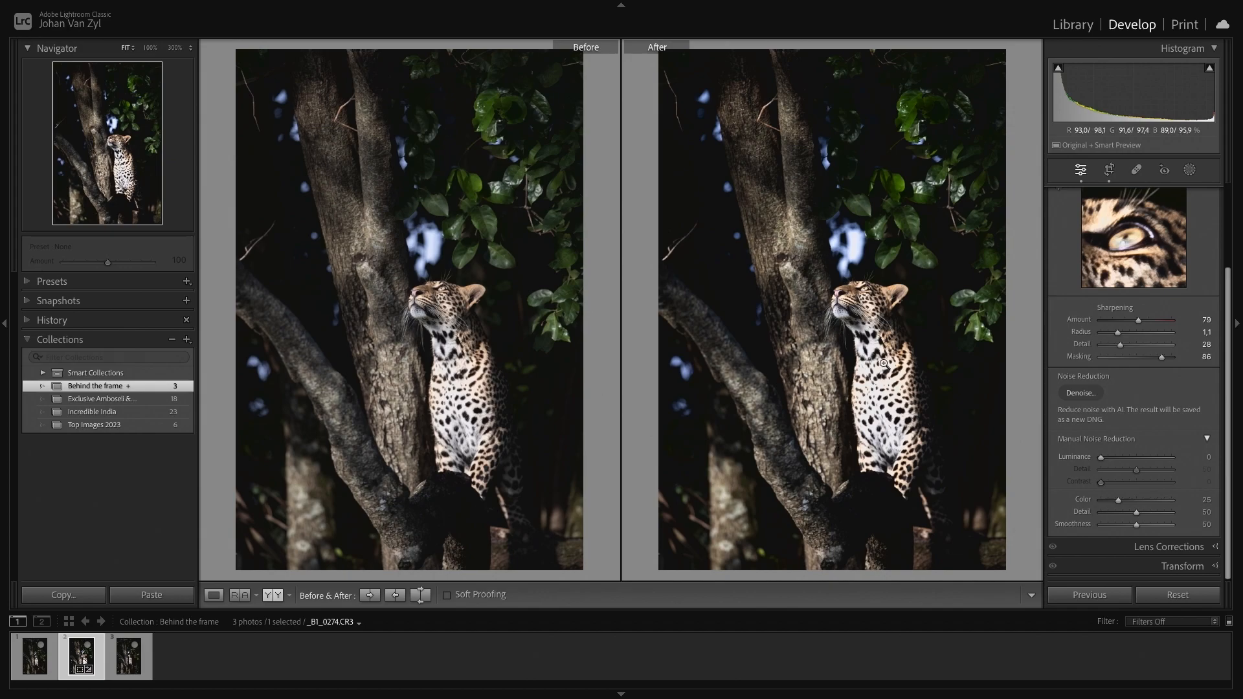
pyautogui.click(214, 595)
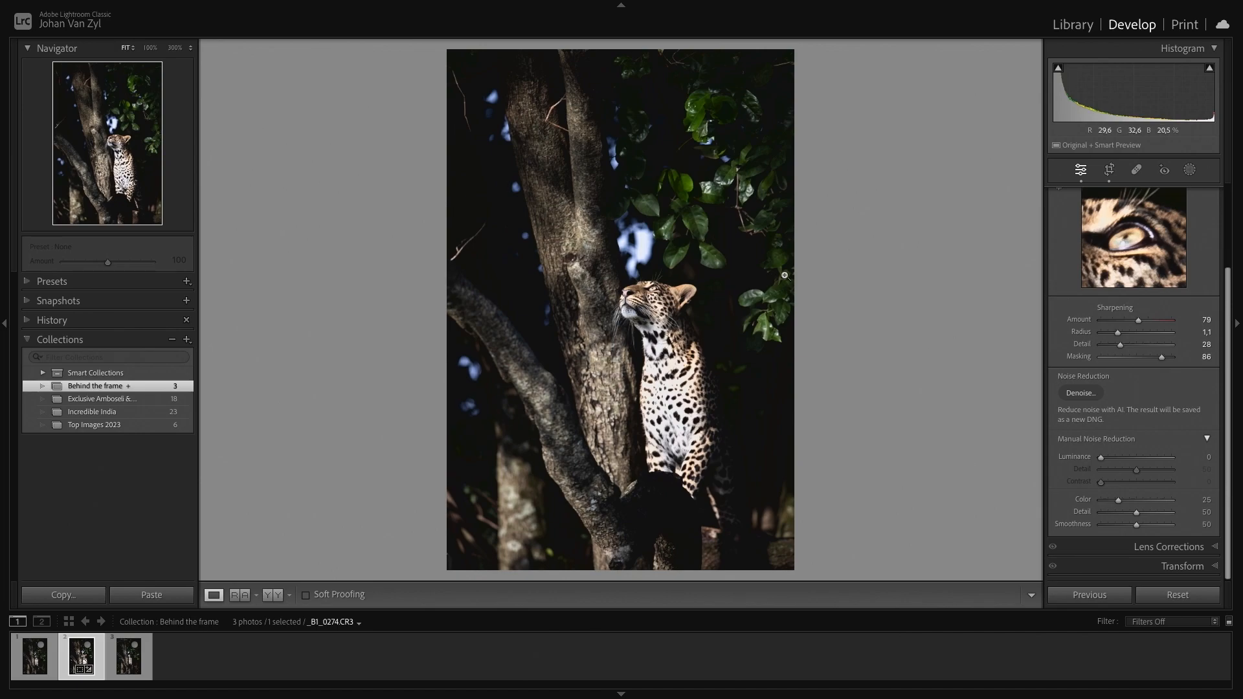
pyautogui.click(1190, 170)
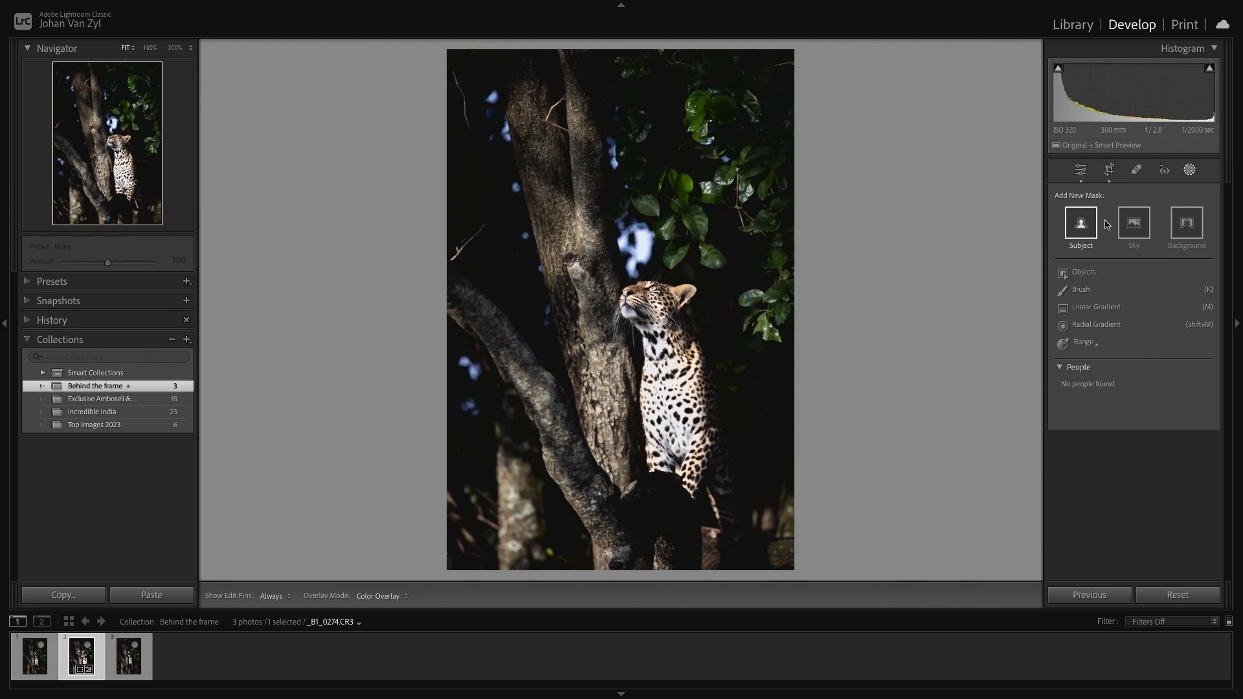
pyautogui.click(1081, 223)
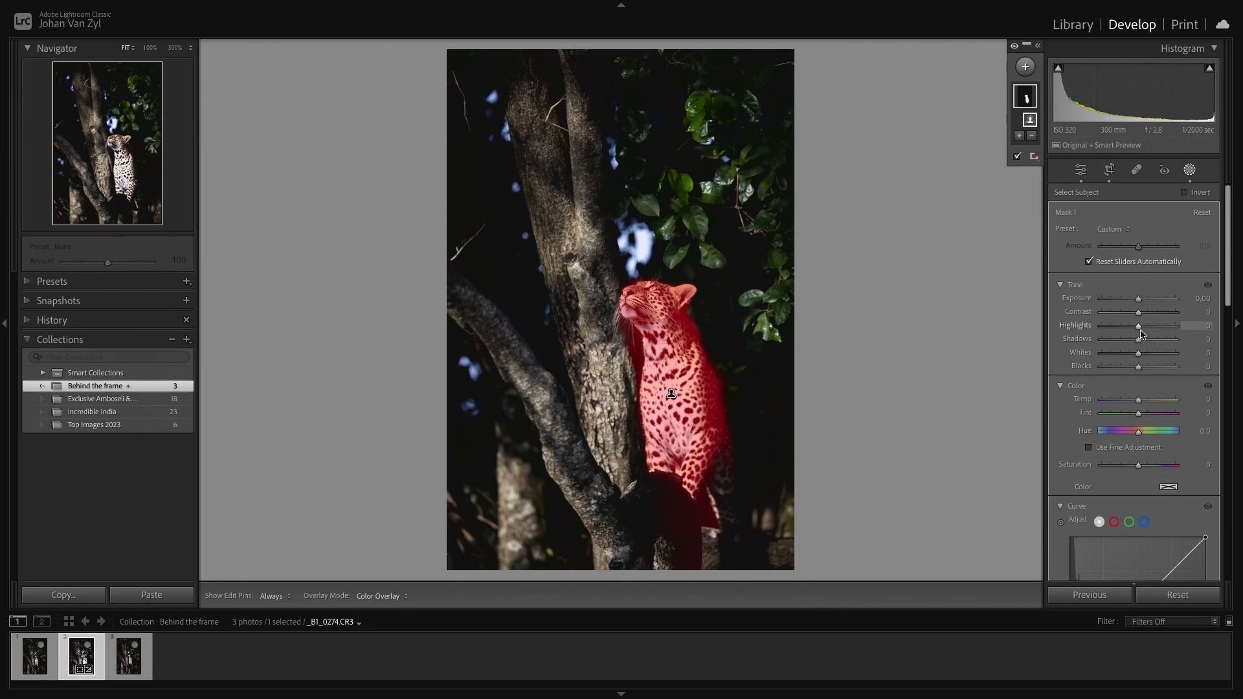
pyautogui.moveTo(1138, 326); pyautogui.dragTo(1009, 328)
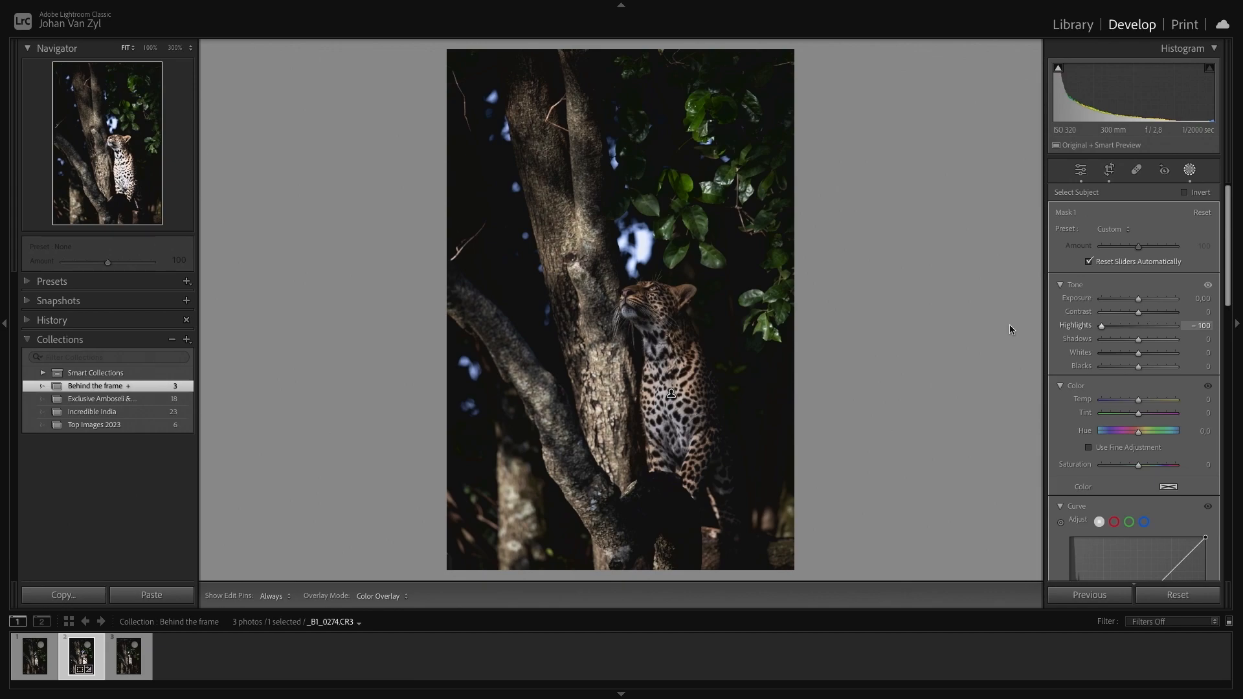
pyautogui.moveTo(1008, 324); pyautogui.dragTo(1127, 341)
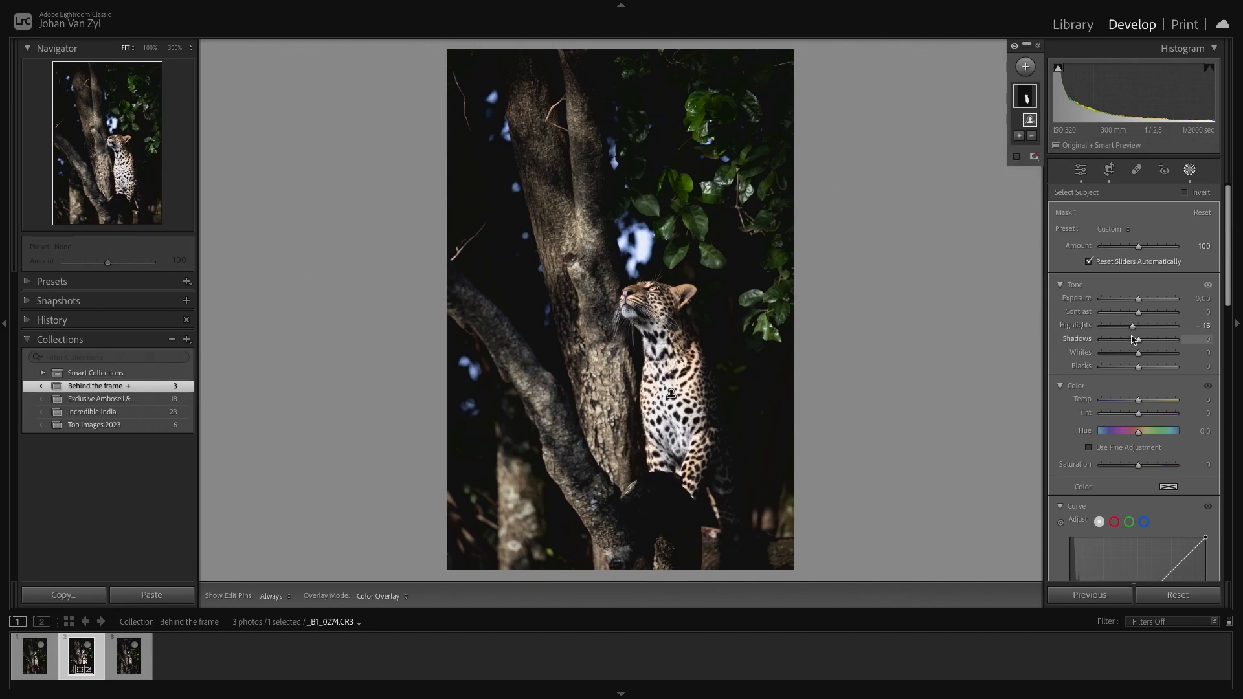
pyautogui.doubleClick(1133, 327)
pyautogui.press('o')
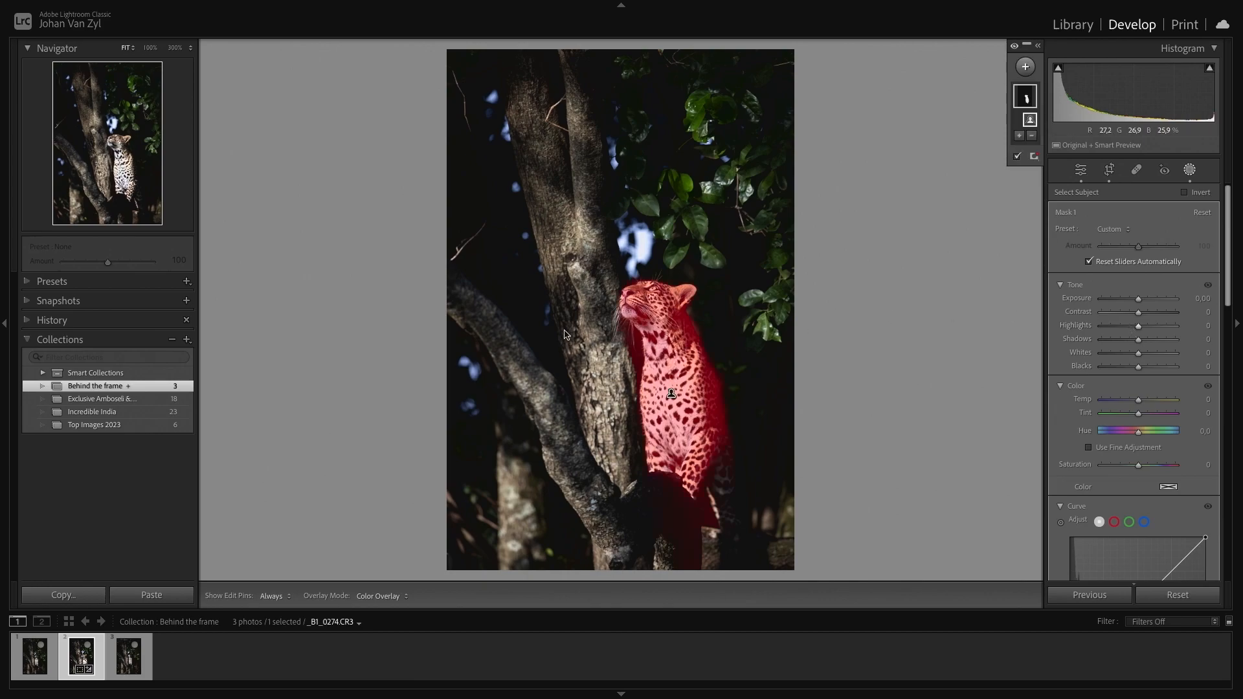
pyautogui.press('Delete')
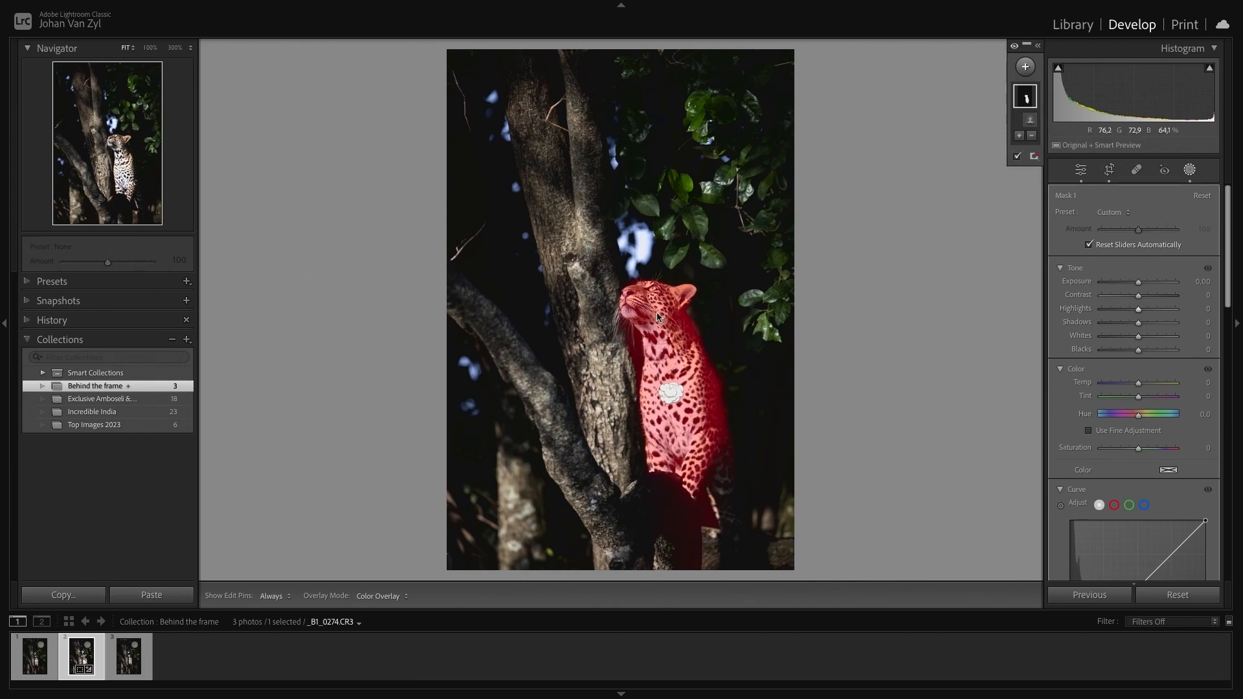
# - Start a new Brush mask and set the brush Flow to 59 and Density to 61
pyautogui.click(1027, 68)
pyautogui.click(1066, 184)
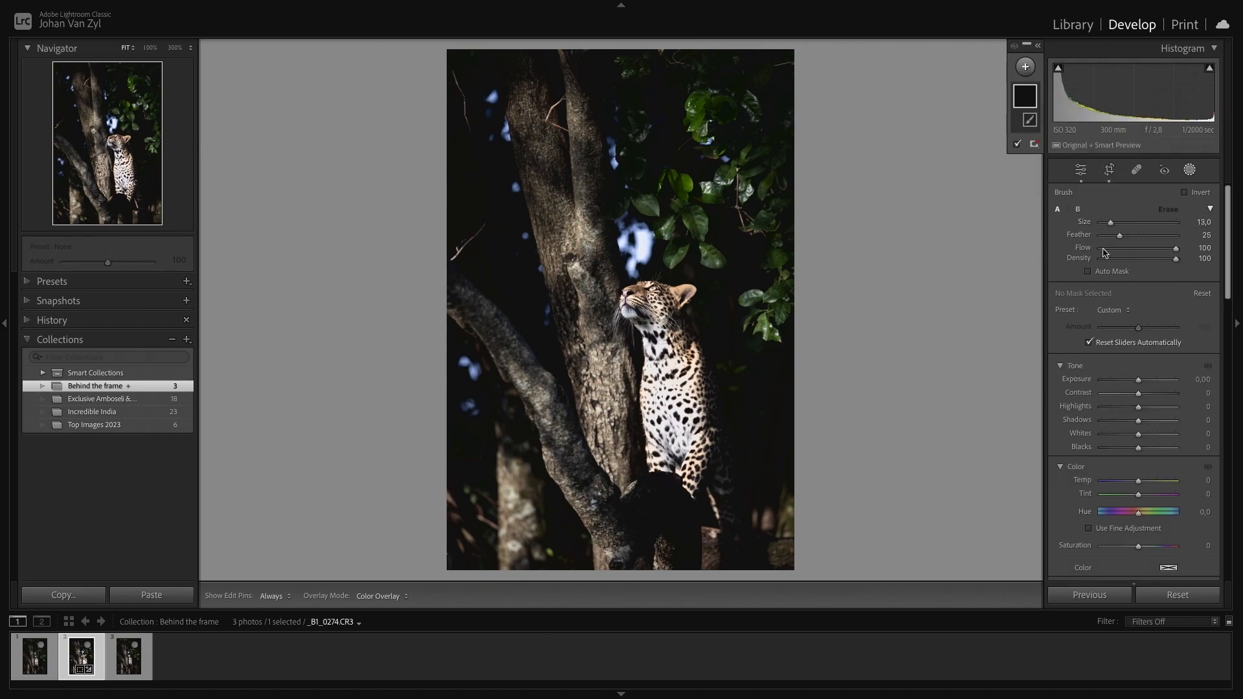
pyautogui.moveTo(1175, 251); pyautogui.dragTo(1126, 260)
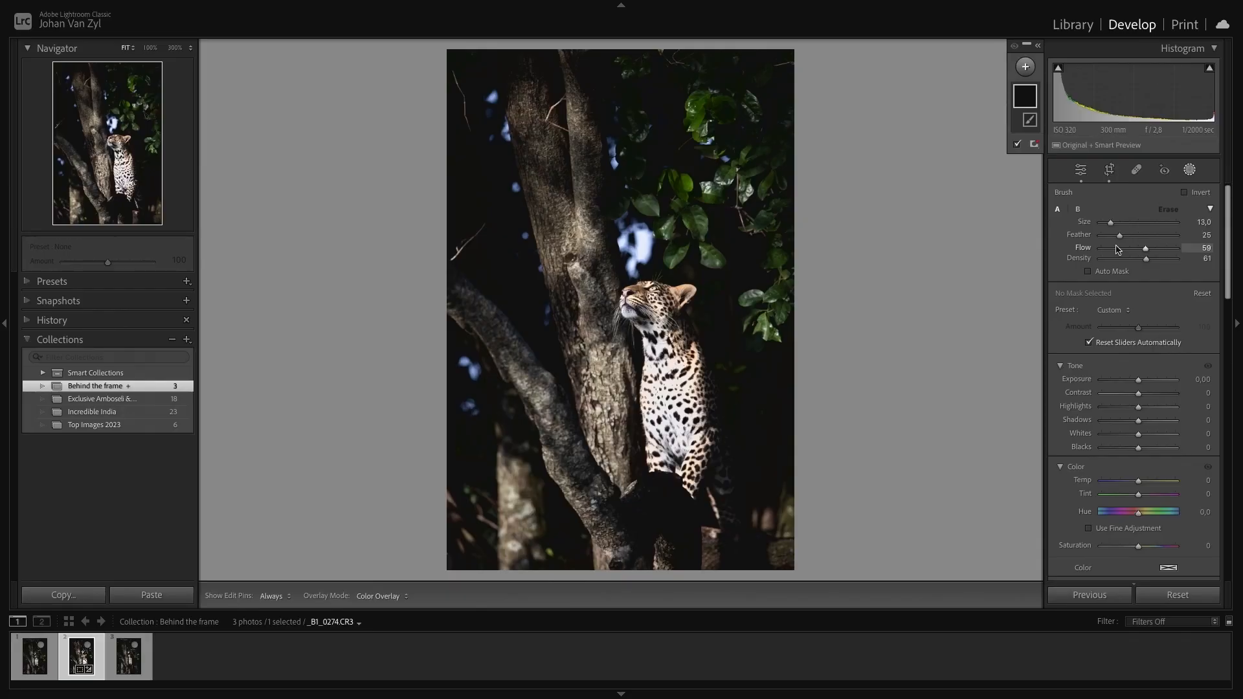
pyautogui.click(1206, 258)
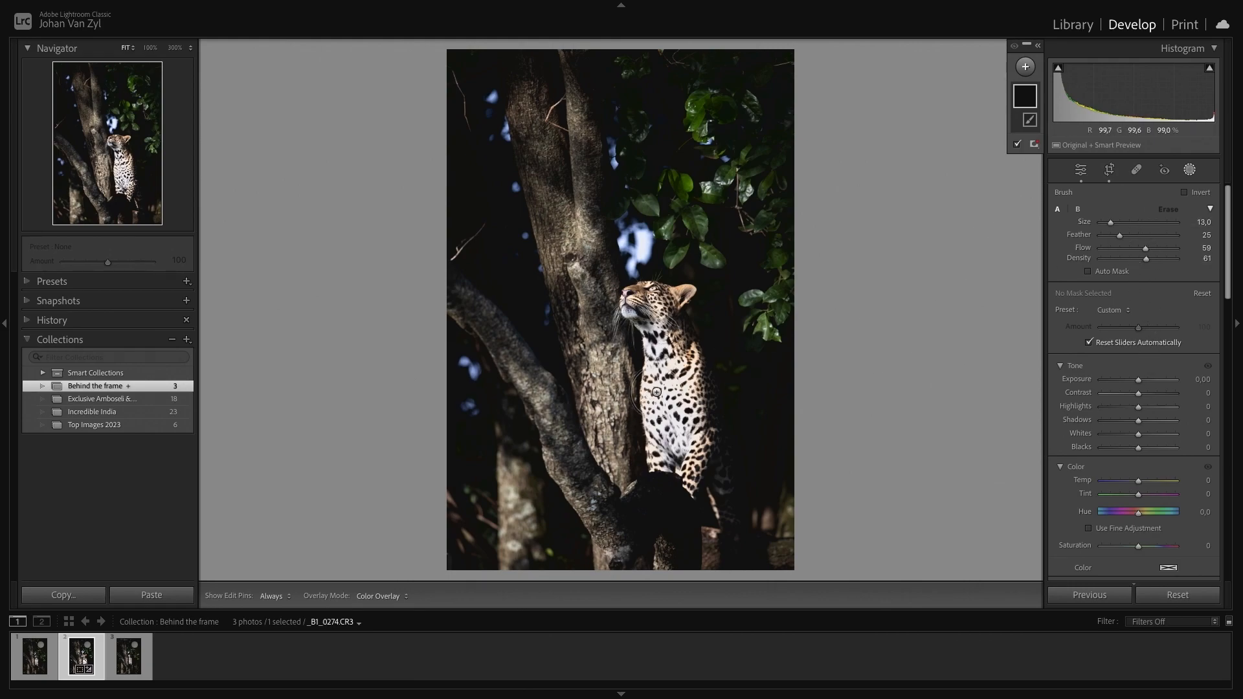
# - Brush a mask over the leopard's chest and lower its Highlights to -39
pyautogui.moveTo(663, 383)
pyautogui.mouseDown()
pyautogui.moveTo(663, 354)
pyautogui.moveTo(674, 424)
pyautogui.moveTo(679, 398)
pyautogui.moveTo(674, 376)
pyautogui.moveTo(664, 427)
pyautogui.mouseUp()
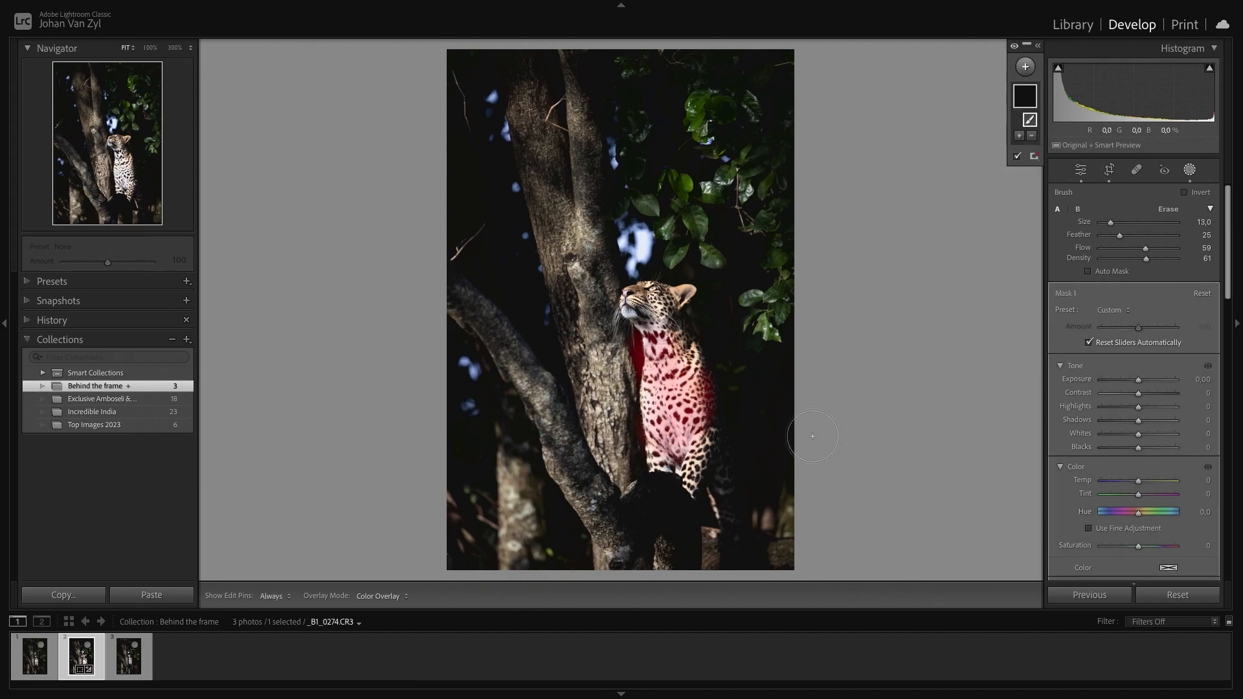
pyautogui.moveTo(1139, 412); pyautogui.dragTo(1127, 412)
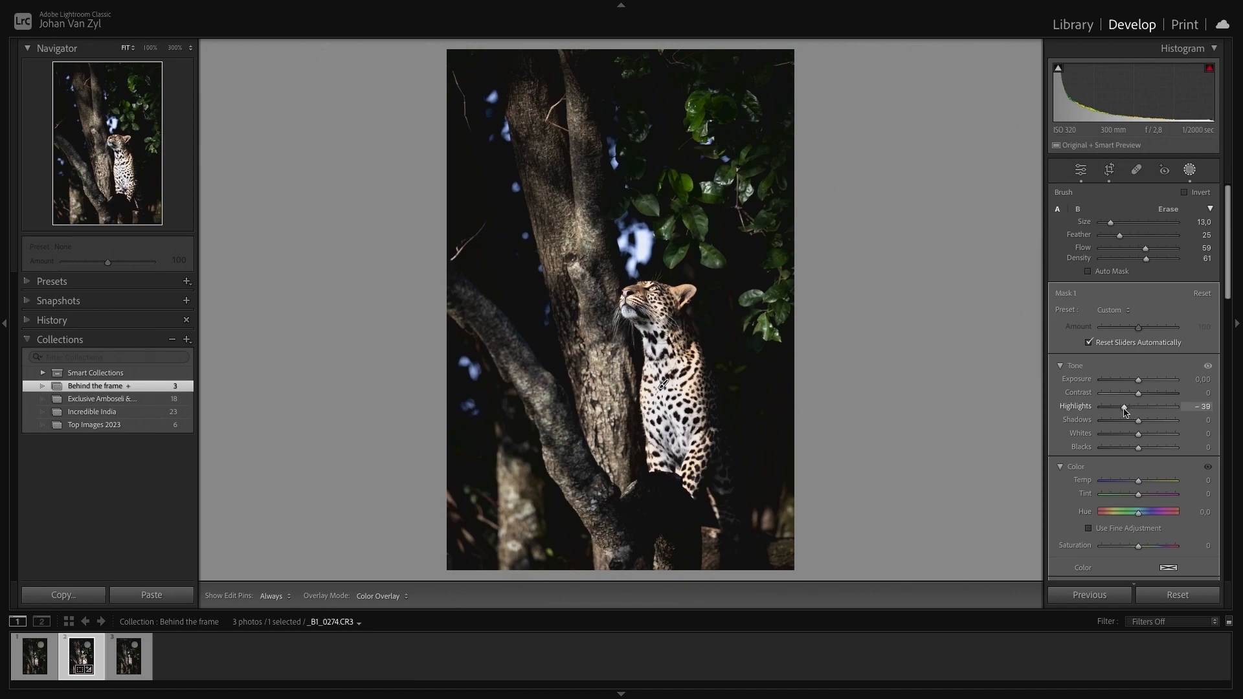
pyautogui.moveTo(1125, 412); pyautogui.dragTo(1124, 411)
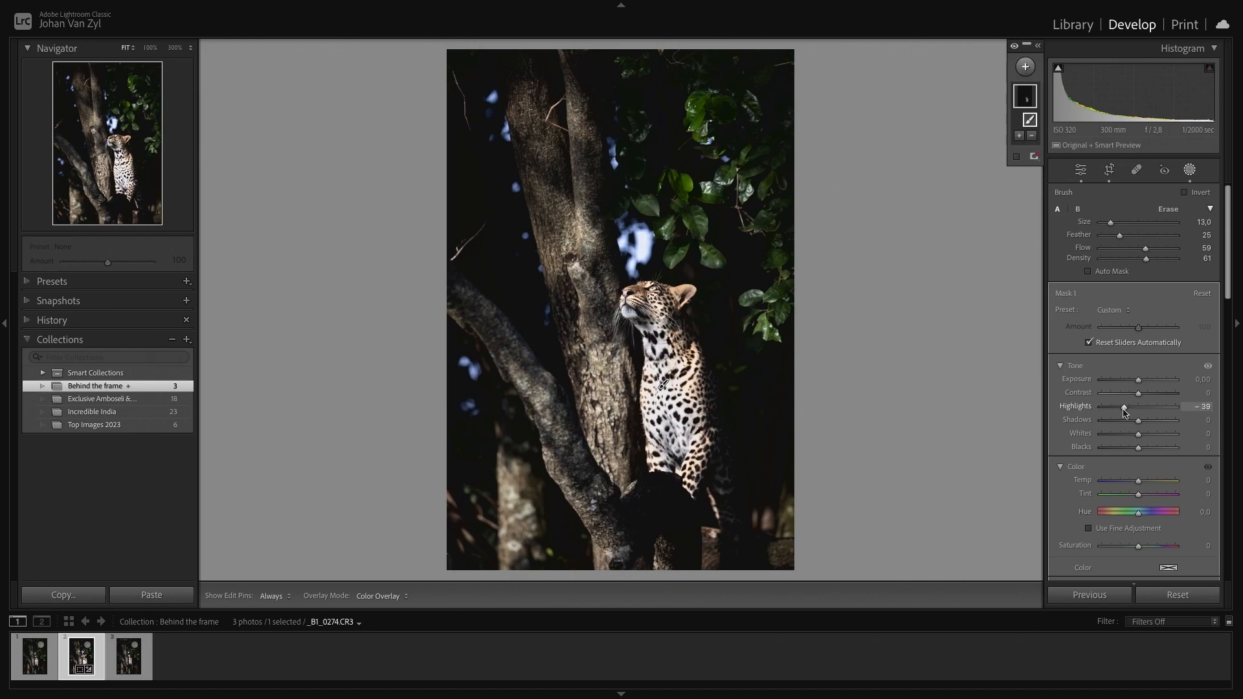
# - Compare the chest mask on and off, set its Highlights to -18 and leave masking
pyautogui.click(1038, 46)
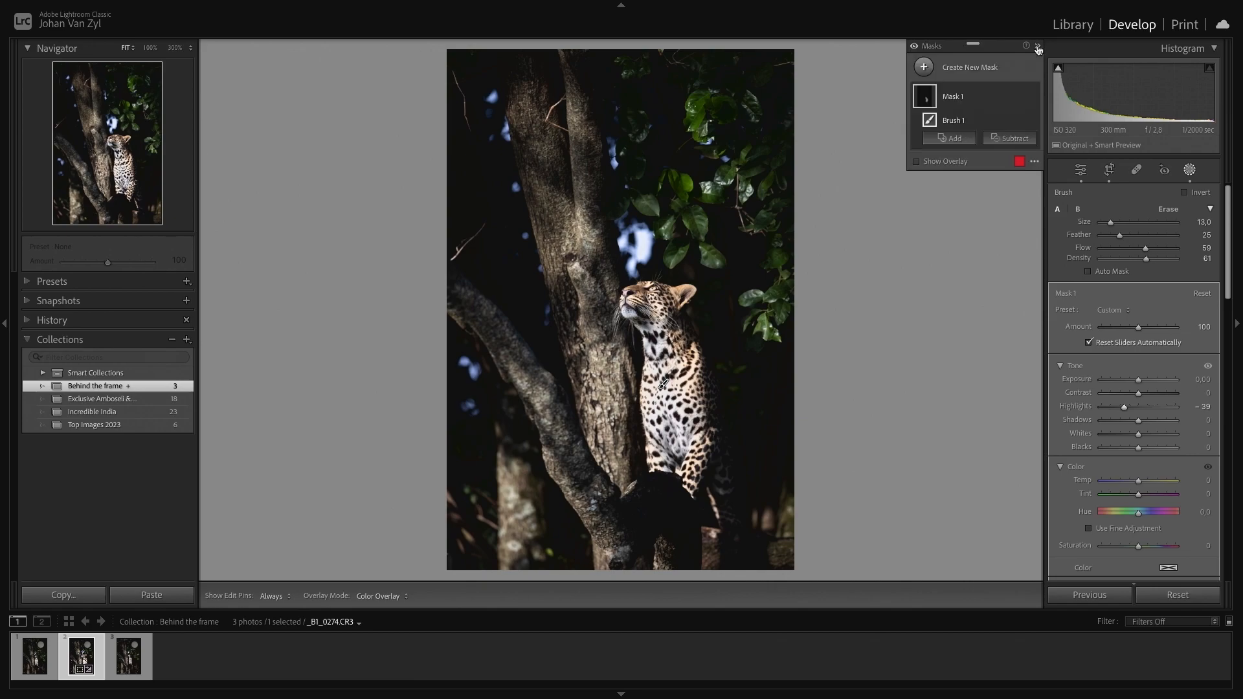
pyautogui.click(1033, 97)
pyautogui.click(1033, 97)
pyautogui.click(1033, 97)
pyautogui.click(1033, 97)
pyautogui.moveTo(1126, 409); pyautogui.dragTo(1128, 411)
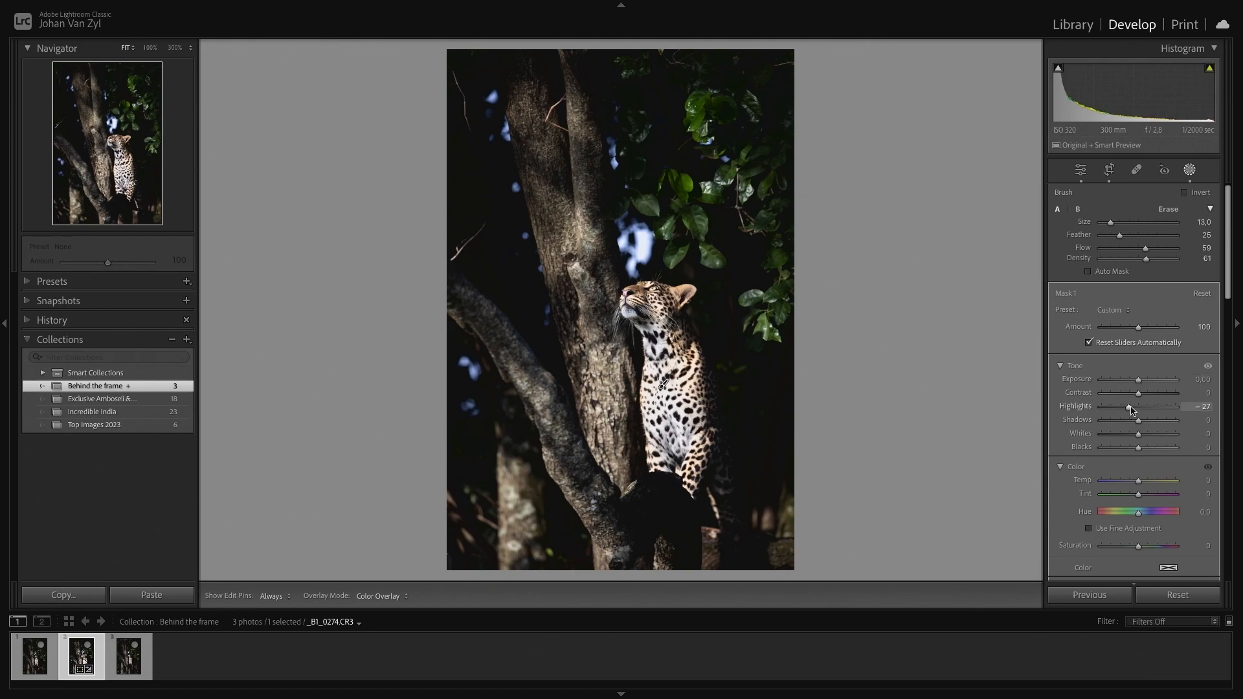
pyautogui.moveTo(1132, 408); pyautogui.dragTo(1133, 409)
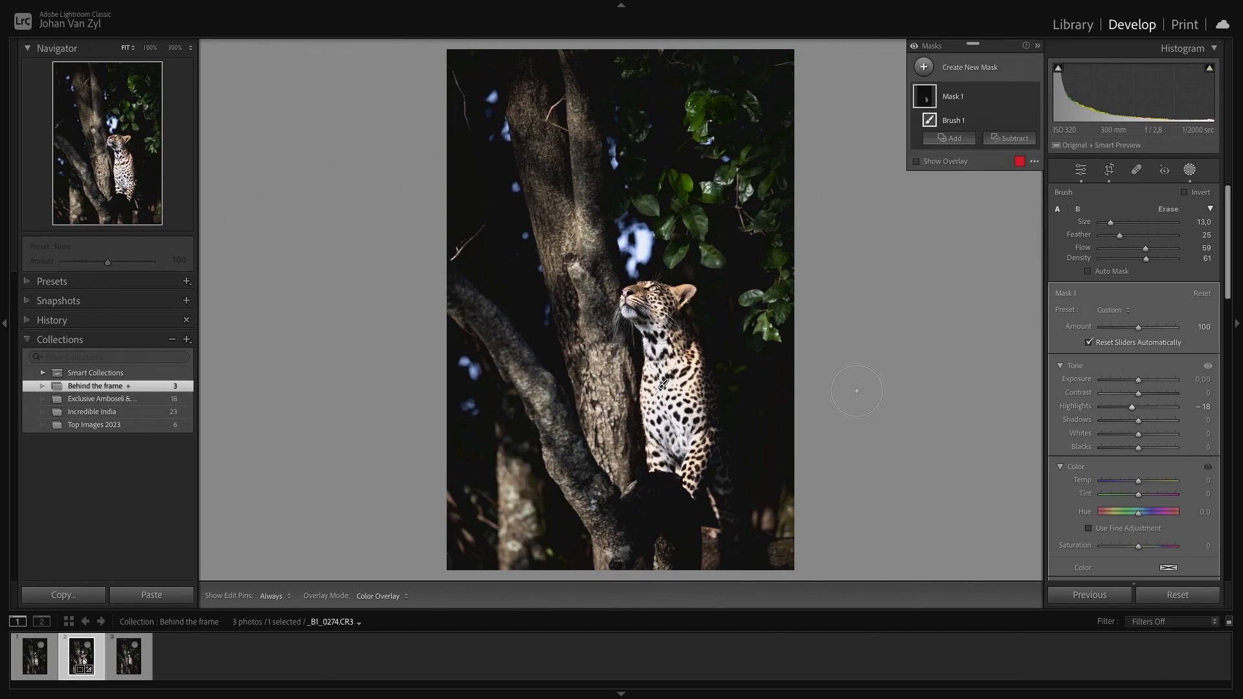
pyautogui.press('Escape')
pyautogui.press('Escape')
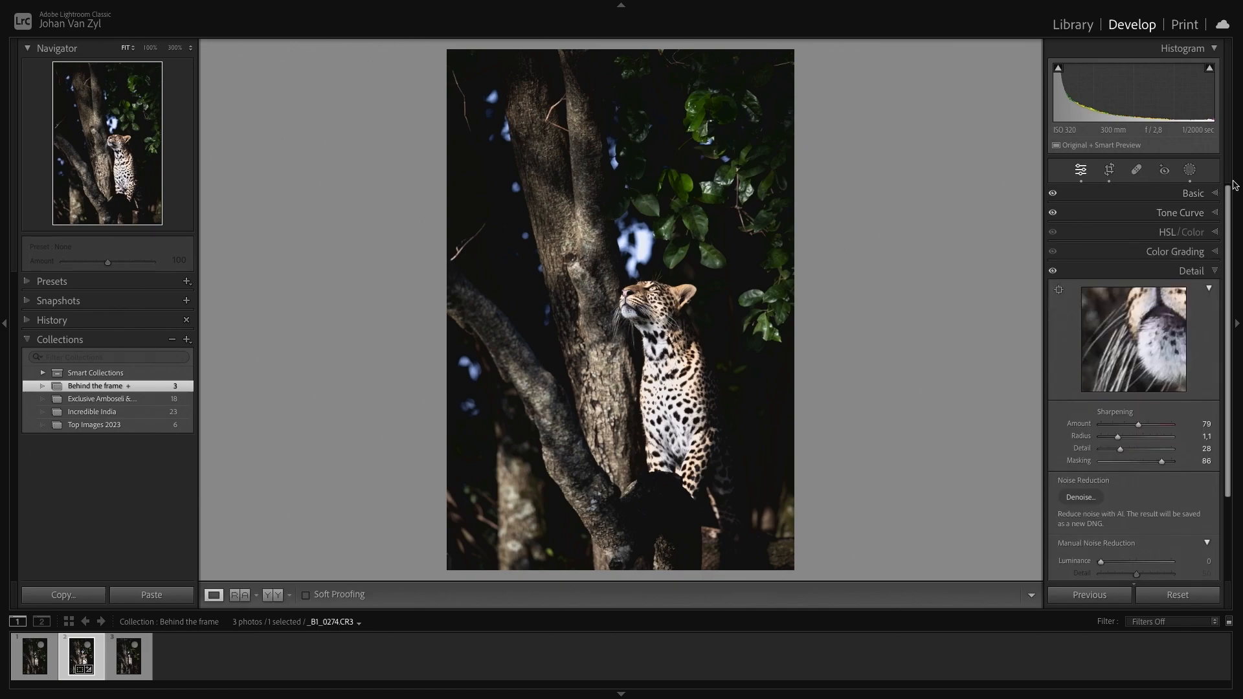
# - Create a second brush mask over the leopard's head and set its Exposure to 0.28
pyautogui.click(1190, 170)
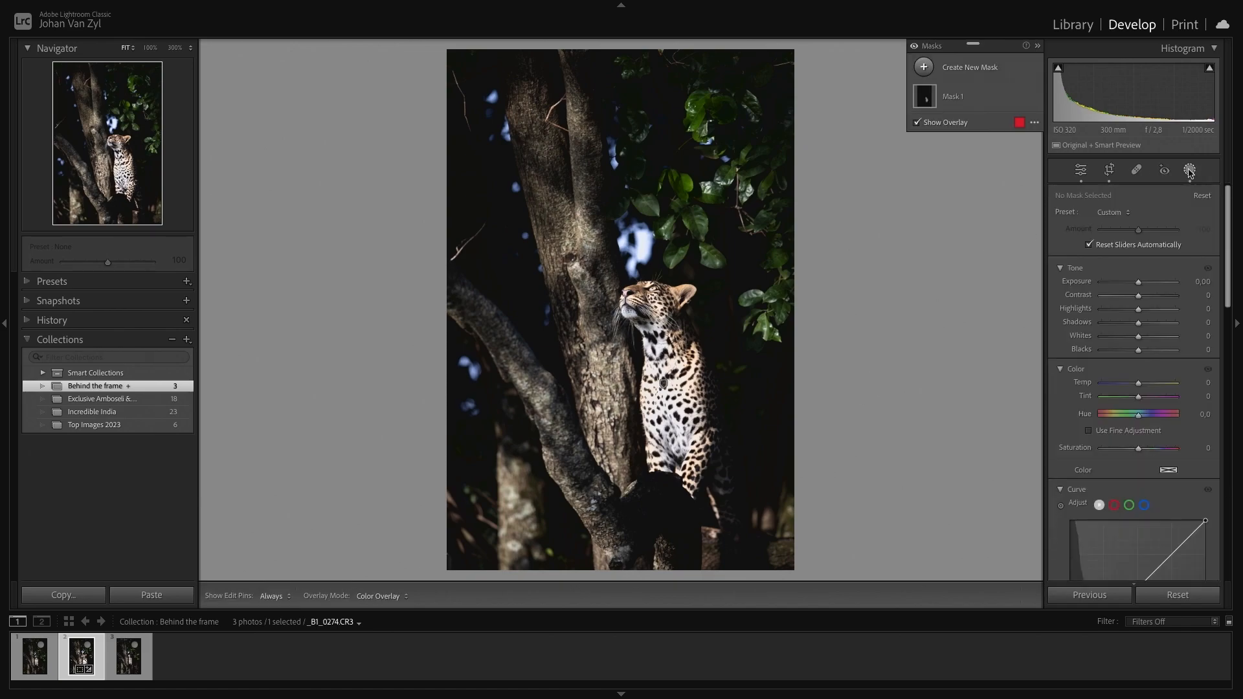
pyautogui.click(923, 68)
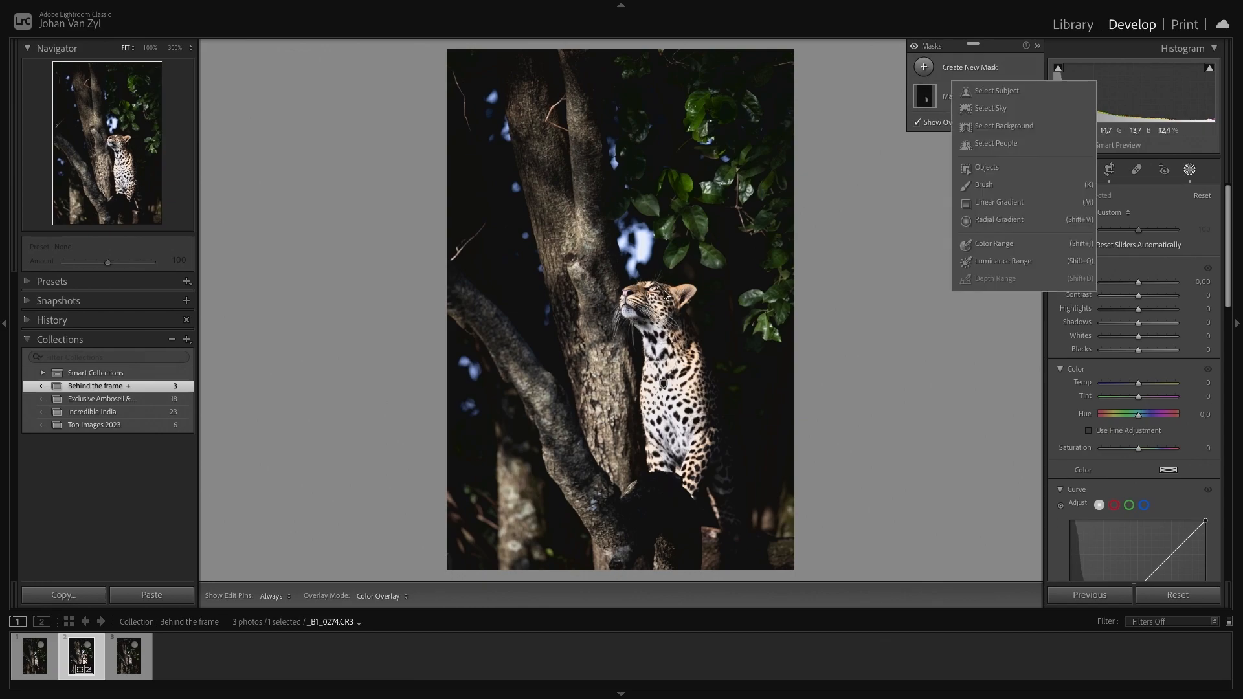
pyautogui.click(997, 185)
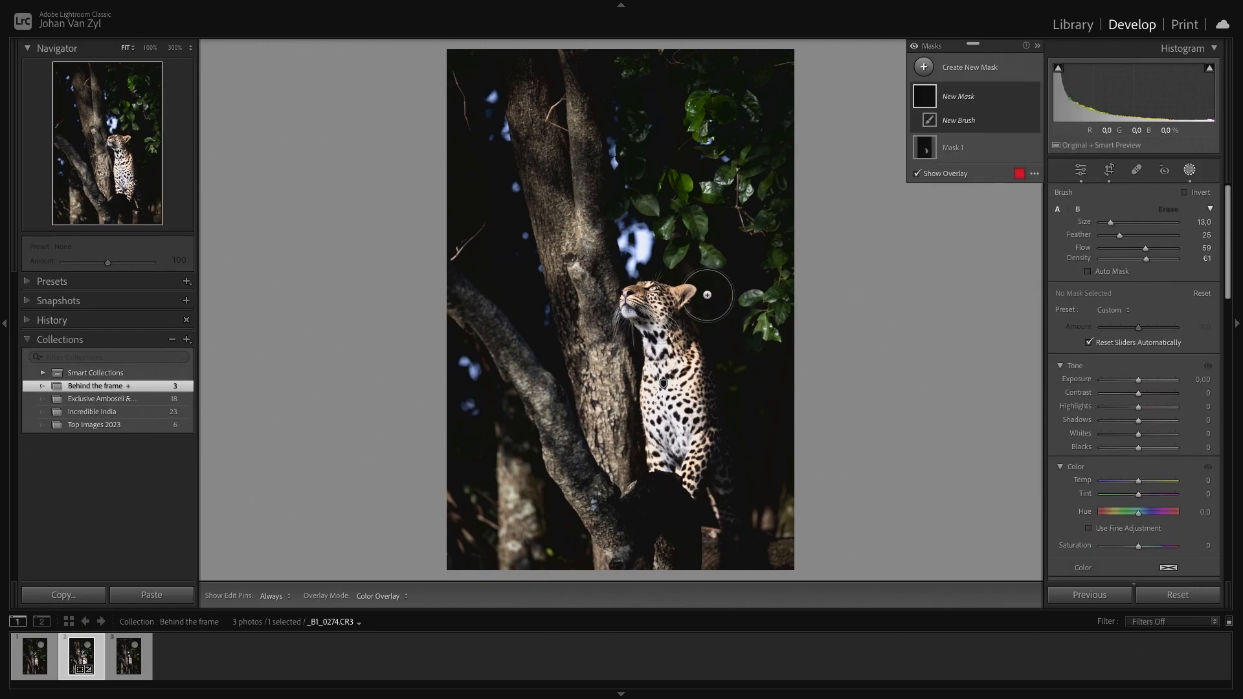
pyautogui.moveTo(636, 306)
pyautogui.mouseDown()
pyautogui.moveTo(686, 292)
pyautogui.moveTo(689, 311)
pyautogui.moveTo(666, 349)
pyautogui.moveTo(641, 323)
pyautogui.moveTo(624, 327)
pyautogui.mouseUp()
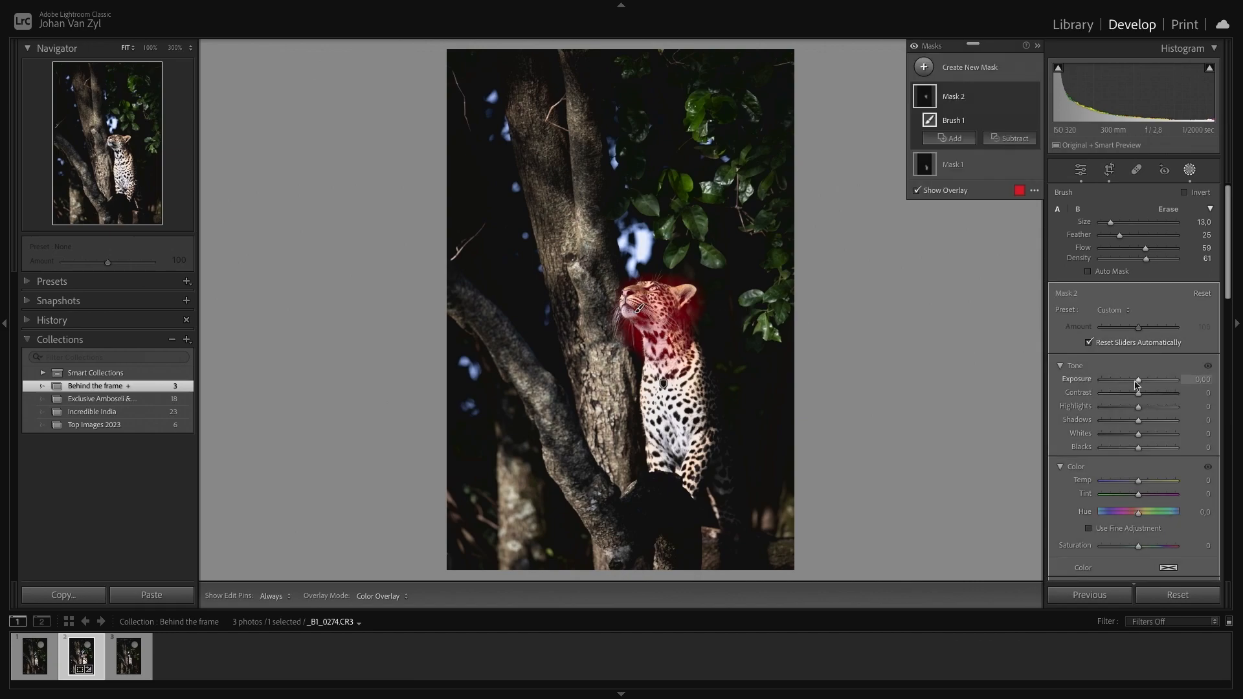
pyautogui.moveTo(1139, 382); pyautogui.dragTo(1139, 382)
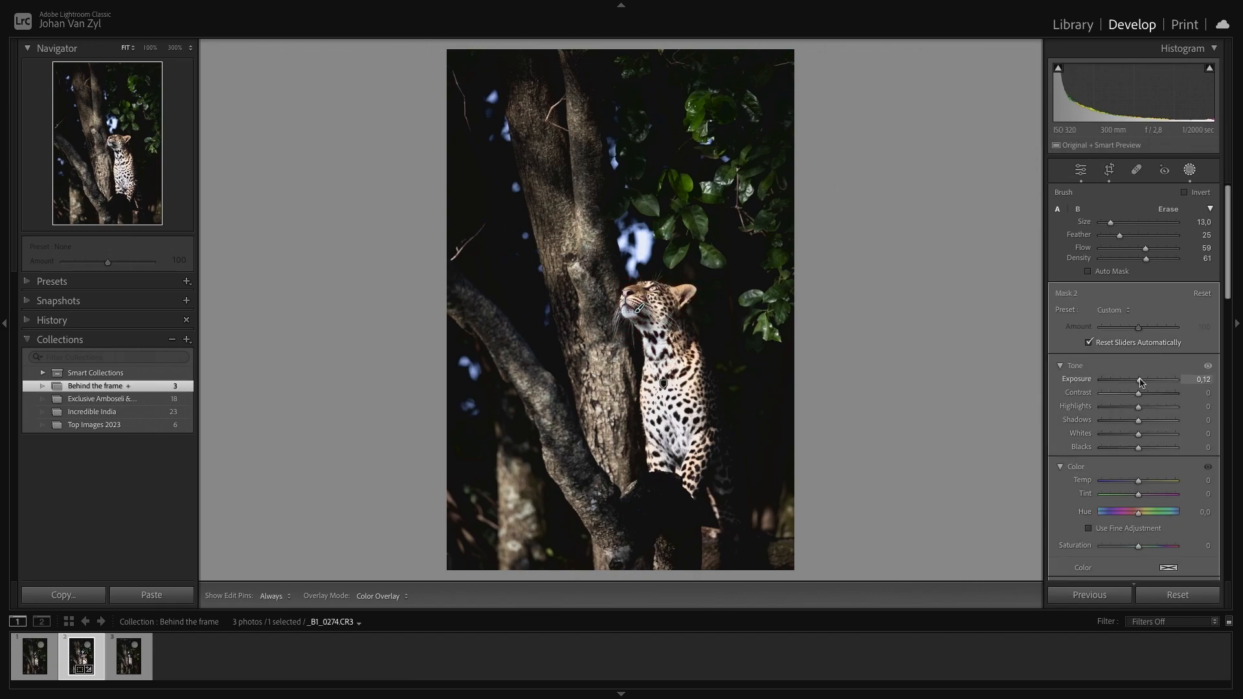
pyautogui.moveTo(1142, 382); pyautogui.dragTo(1143, 382)
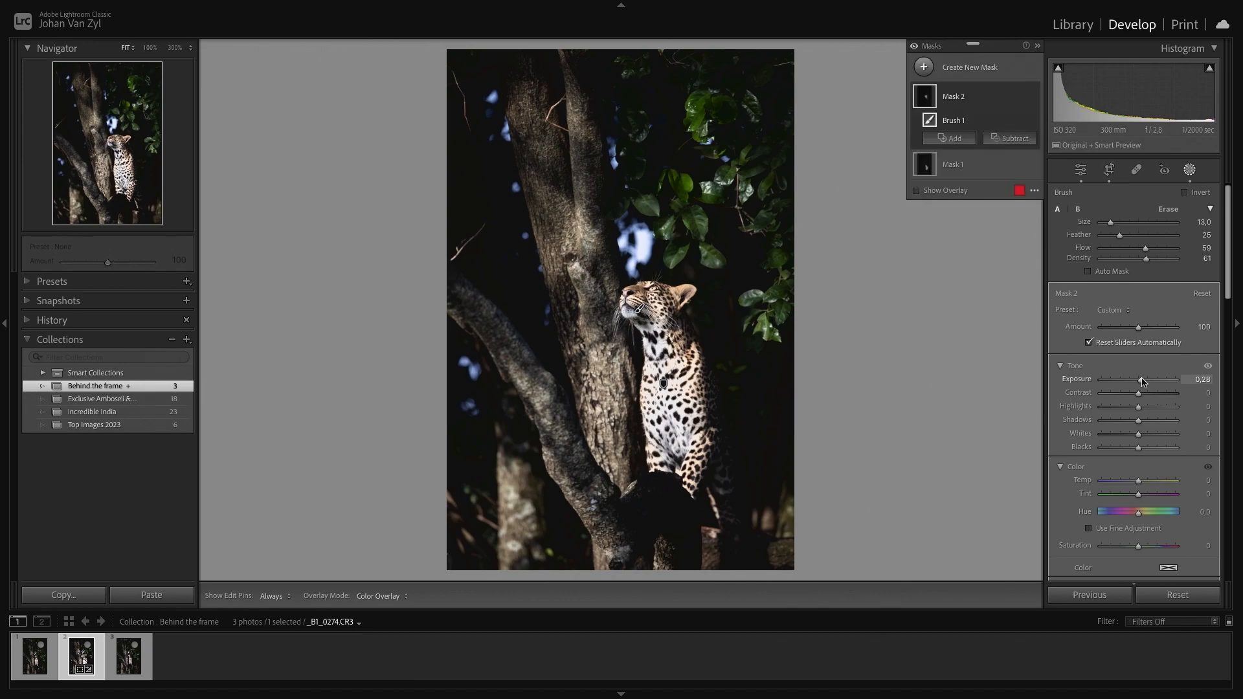
# - Set the head mask's Clarity to 4 and Sharpness to 16, comparing it on and off before closing masking
pyautogui.scroll(-6, 1139, 442)
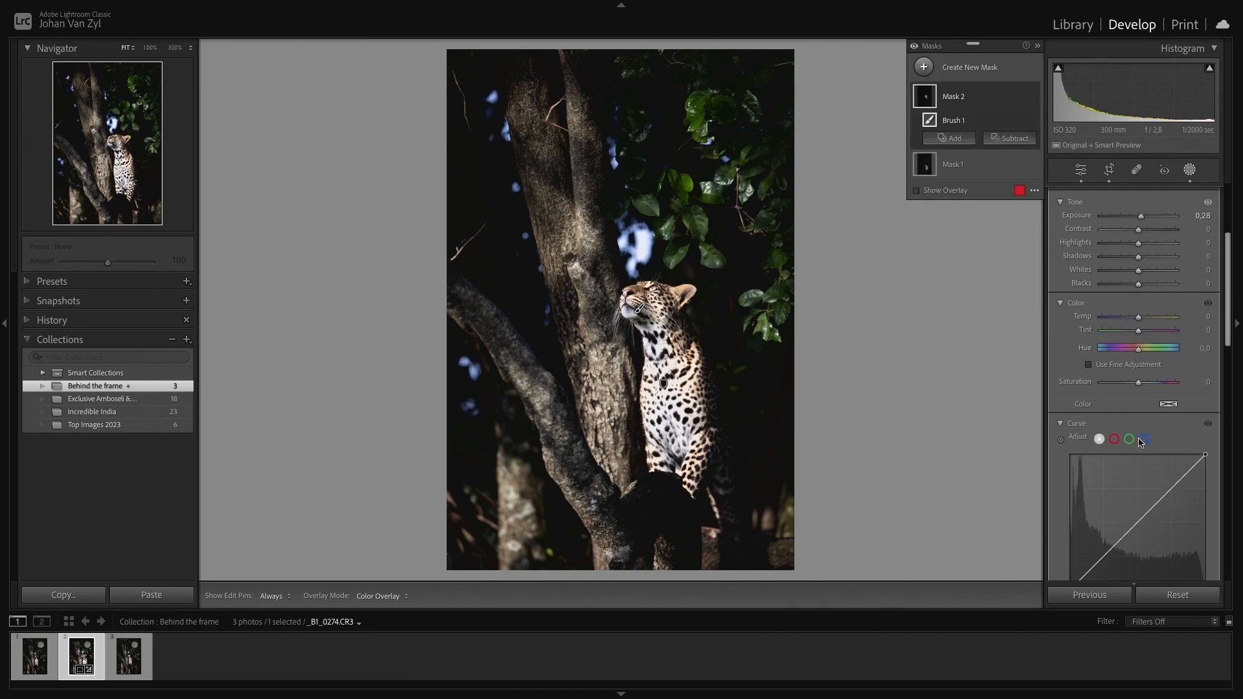
pyautogui.moveTo(1138, 305); pyautogui.dragTo(1141, 309)
pyautogui.moveTo(1139, 447); pyautogui.dragTo(1144, 447)
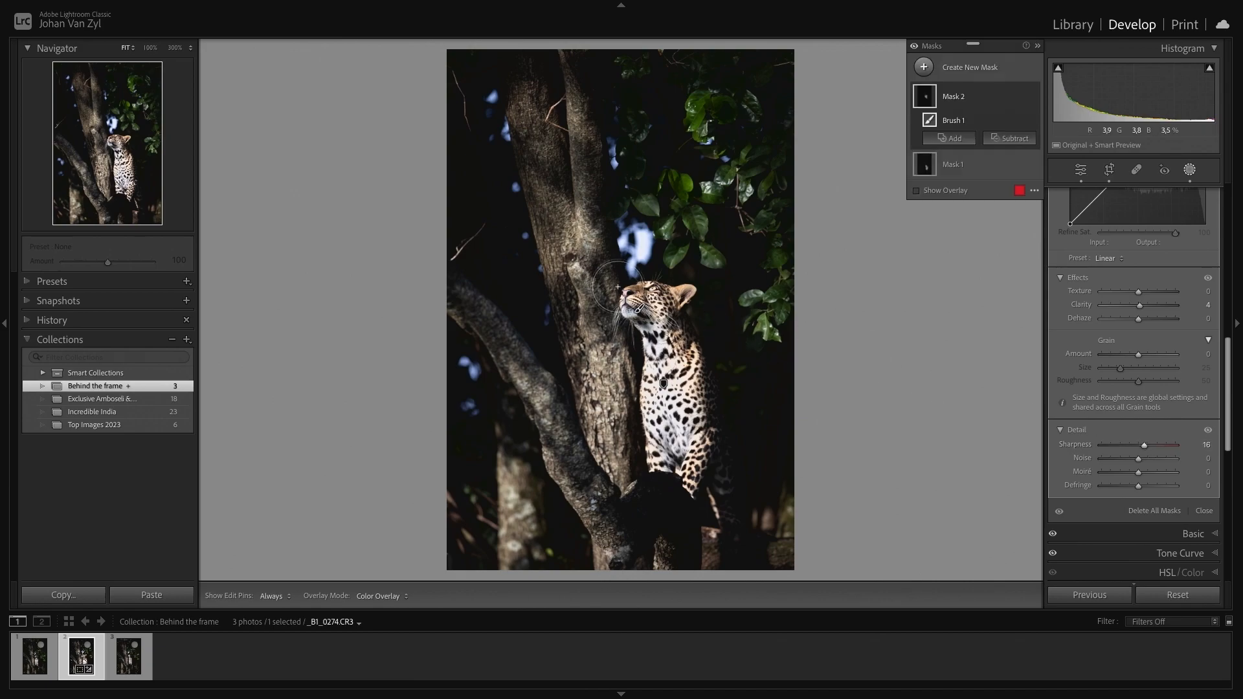
pyautogui.click(1032, 97)
pyautogui.click(1033, 97)
pyautogui.click(1033, 97)
pyautogui.click(1033, 97)
pyautogui.hotkey('shift', 'w')
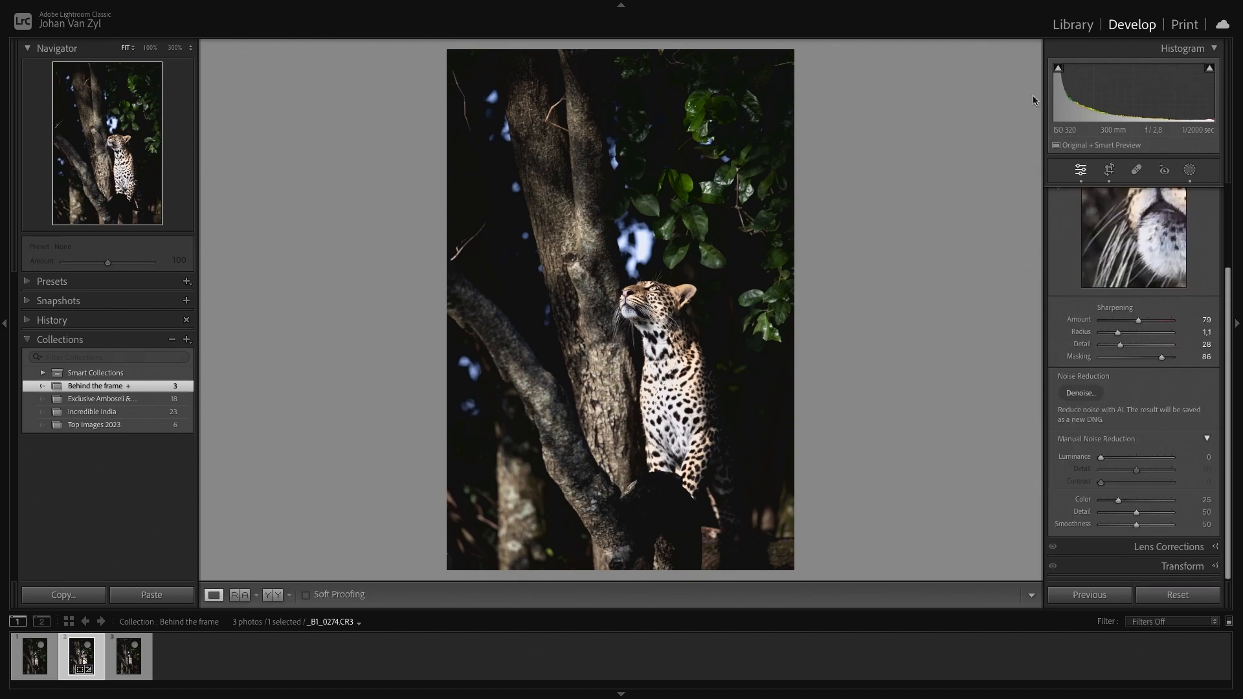
# - Create a new brush mask and paint over the leopard's eye, zoomed in close
pyautogui.click(1191, 171)
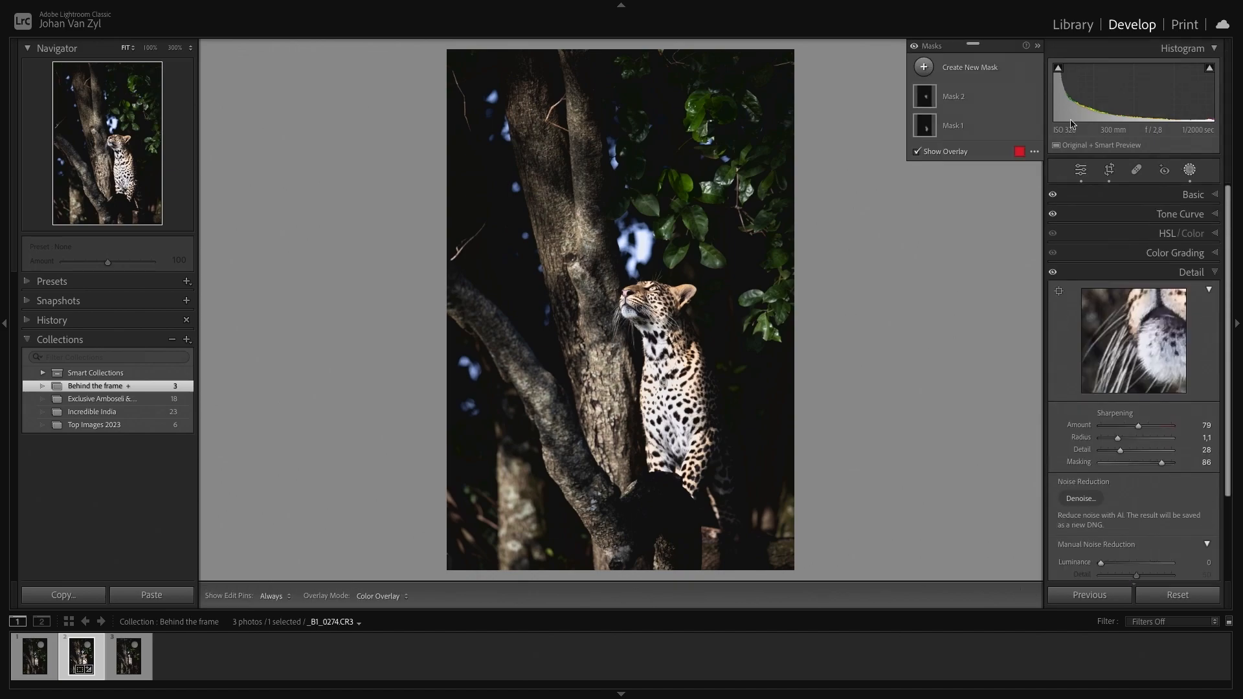
pyautogui.click(924, 67)
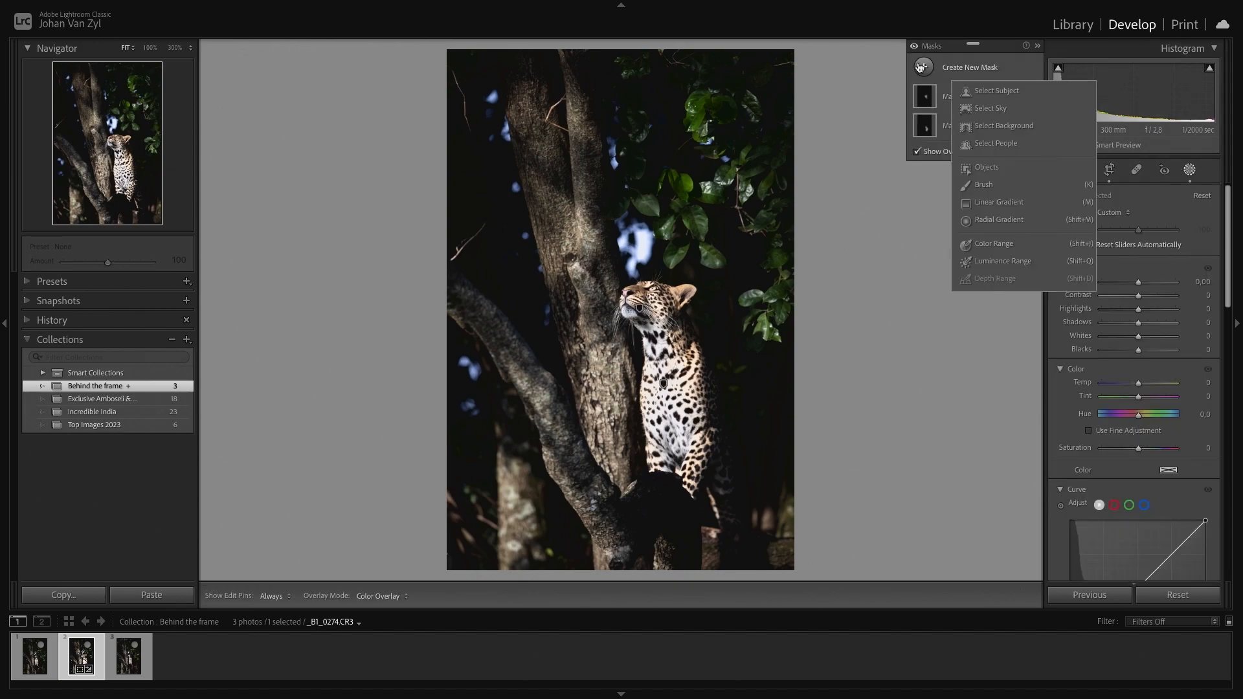
pyautogui.click(983, 185)
pyautogui.press('z')
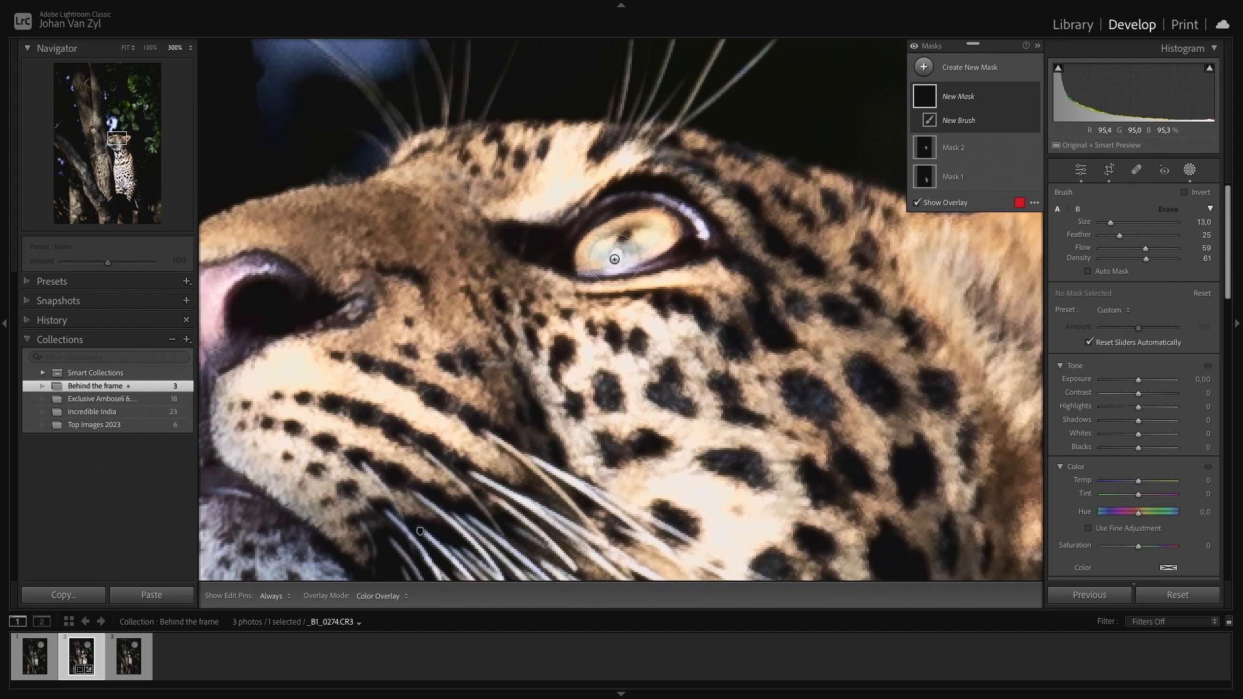
pyautogui.moveTo(635, 254)
pyautogui.mouseDown()
pyautogui.moveTo(664, 234)
pyautogui.moveTo(628, 218)
pyautogui.moveTo(579, 236)
pyautogui.moveTo(573, 269)
pyautogui.moveTo(677, 256)
pyautogui.moveTo(664, 233)
pyautogui.mouseUp()
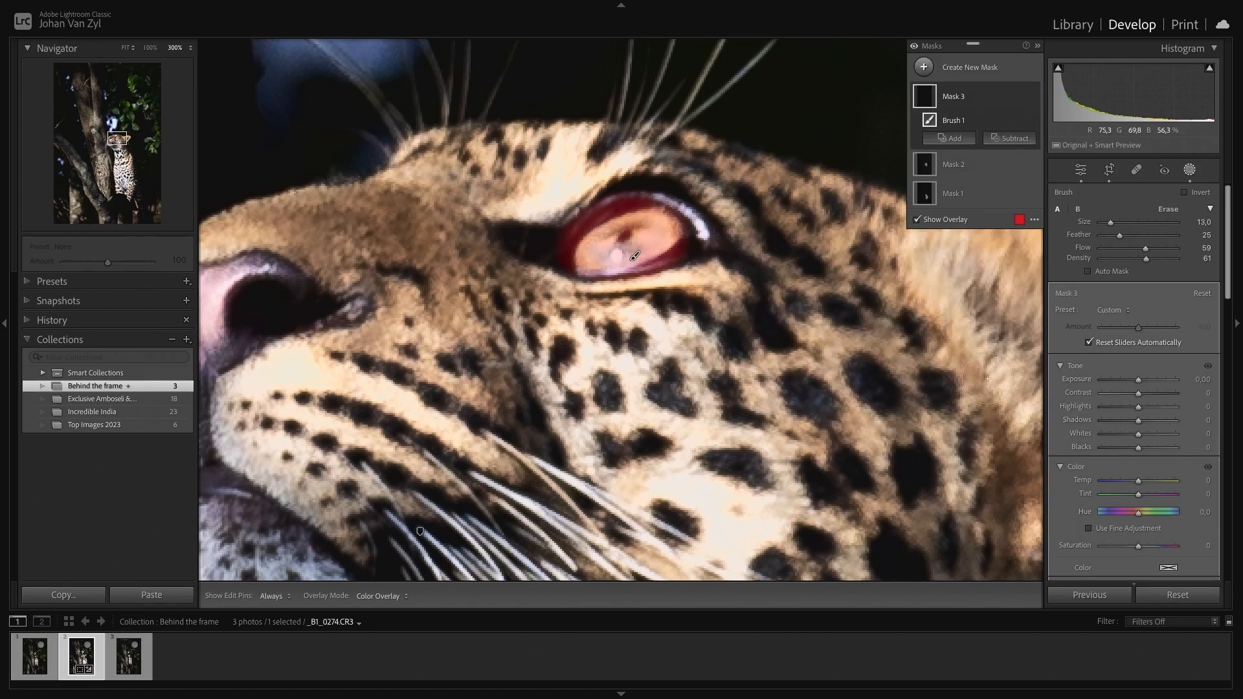
# - Set the eye mask's Whites to 30, Blacks to -14 and Temp to -22
pyautogui.moveTo(1138, 451); pyautogui.dragTo(1150, 435)
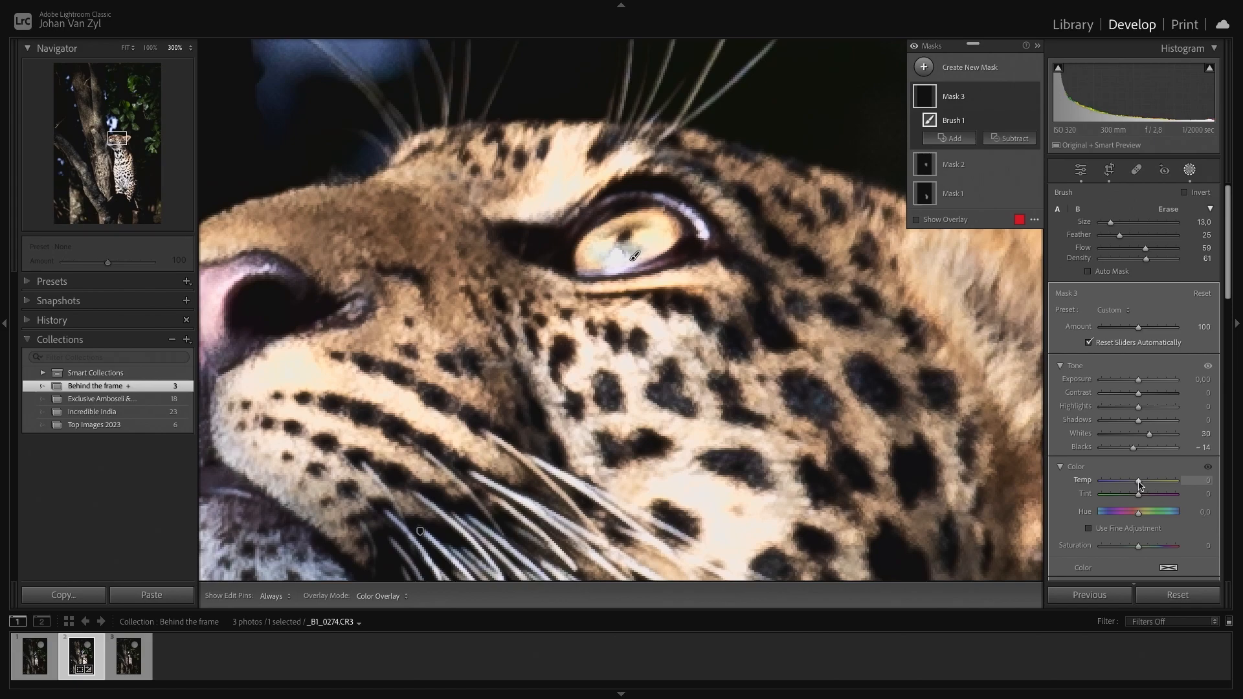
pyautogui.moveTo(1138, 483); pyautogui.dragTo(1139, 483)
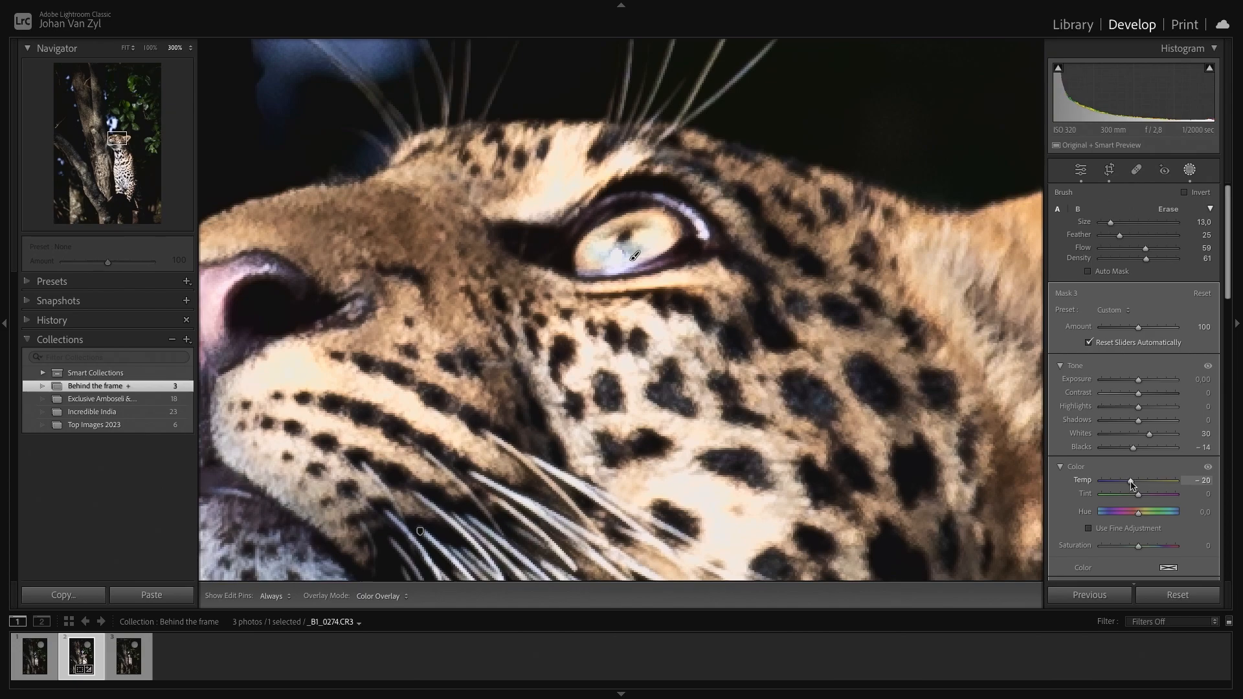
pyautogui.moveTo(1130, 484); pyautogui.dragTo(1130, 484)
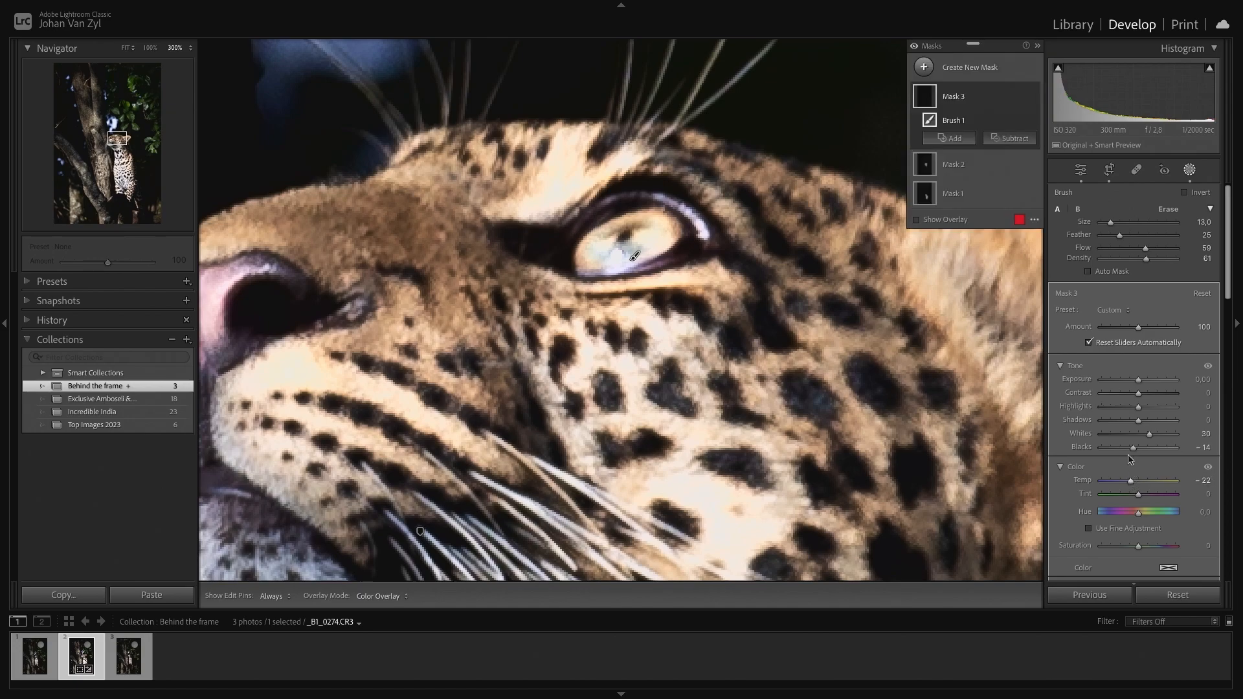
# - Set the eye mask's Clarity to 10 and raise its Sharpness, comparing the mask on and off before closing masking
pyautogui.moveTo(1138, 385); pyautogui.dragTo(1143, 391)
pyautogui.scroll(-8, 1142, 388)
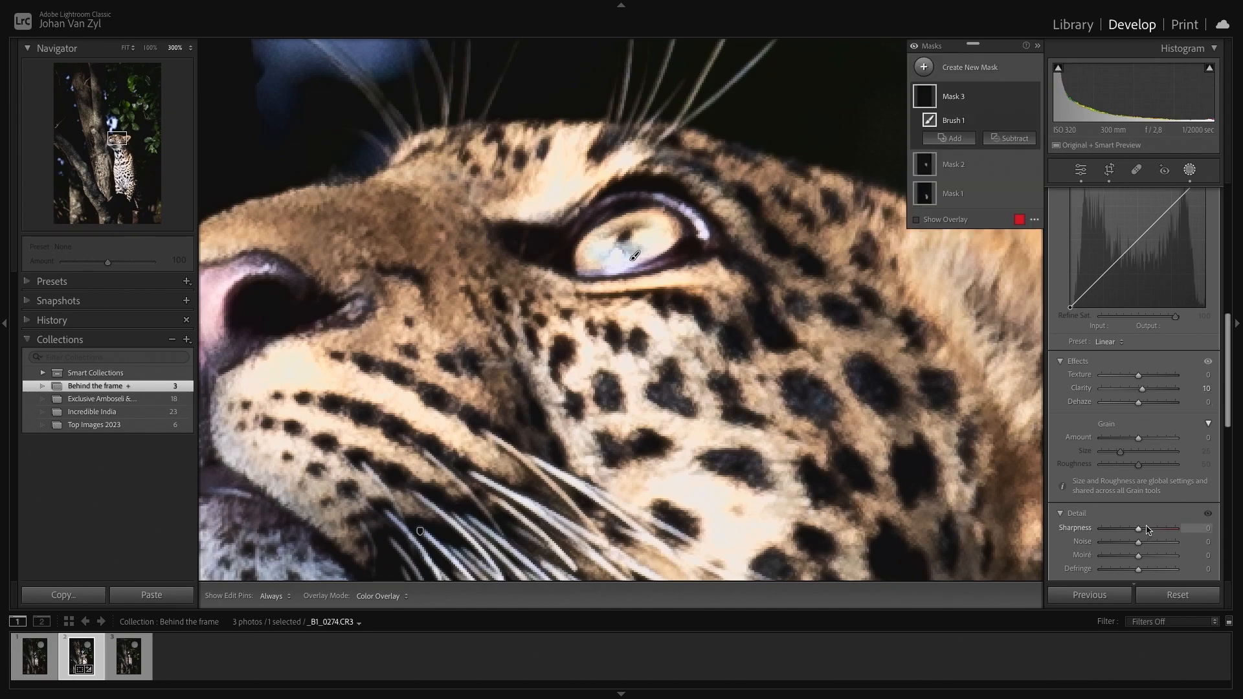
pyautogui.moveTo(1141, 530); pyautogui.dragTo(1150, 533)
pyautogui.click(1032, 97)
pyautogui.click(1032, 97)
pyautogui.click(1033, 97)
pyautogui.click(1033, 97)
pyautogui.press('k')
pyautogui.click(798, 283)
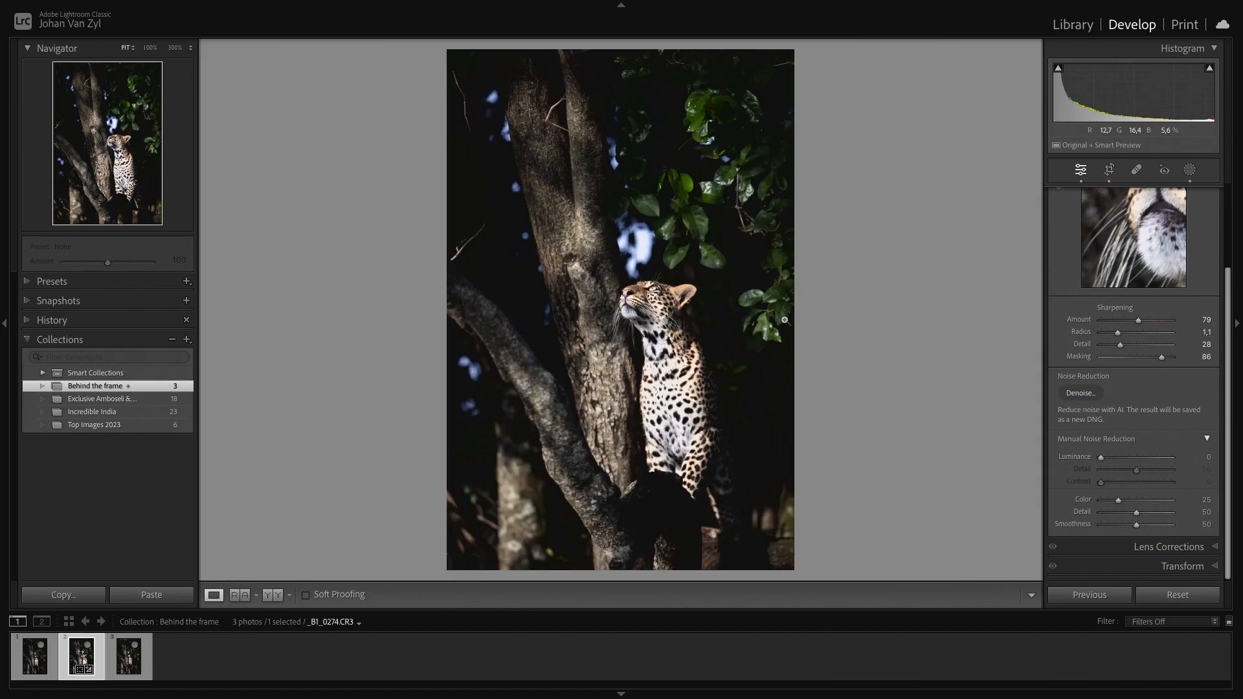
# - Compare the whole edit before and after
pyautogui.press('\\')
pyautogui.press('\\')
pyautogui.press('\\')
pyautogui.press('\\')
# - Draw a large radial gradient mask around the leopard, reshape it to enclose the frame, and invert it
pyautogui.click(1189, 171)
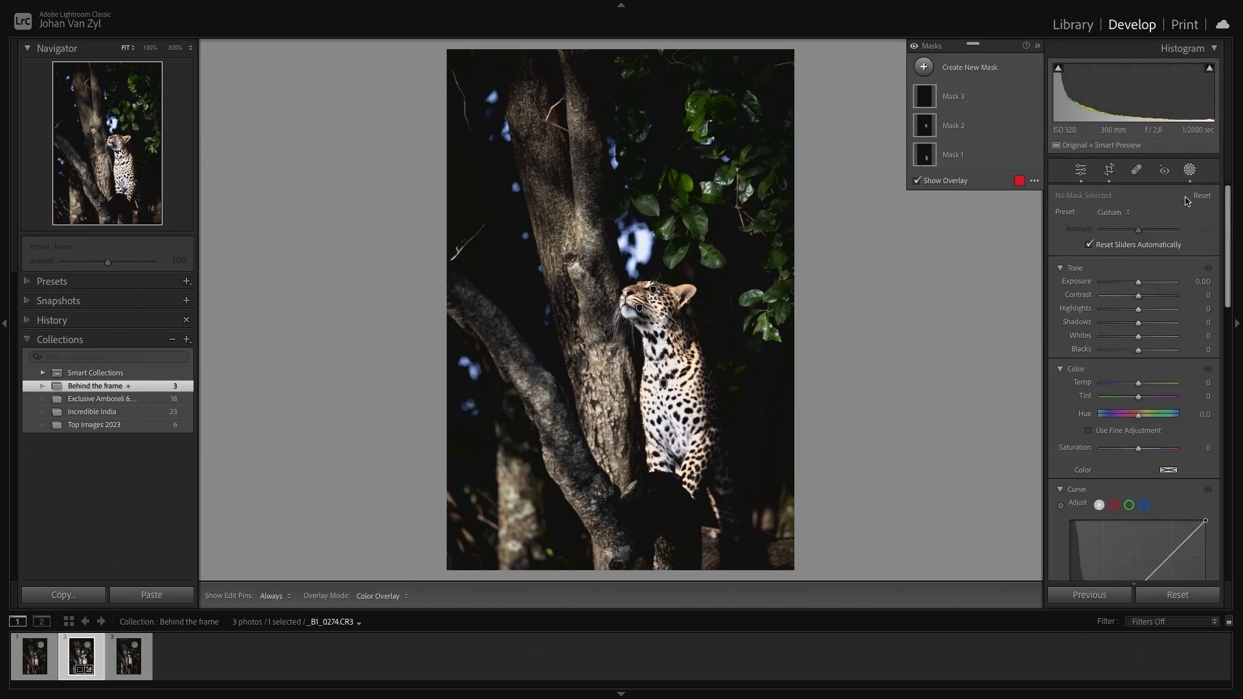
pyautogui.click(927, 66)
pyautogui.click(1006, 223)
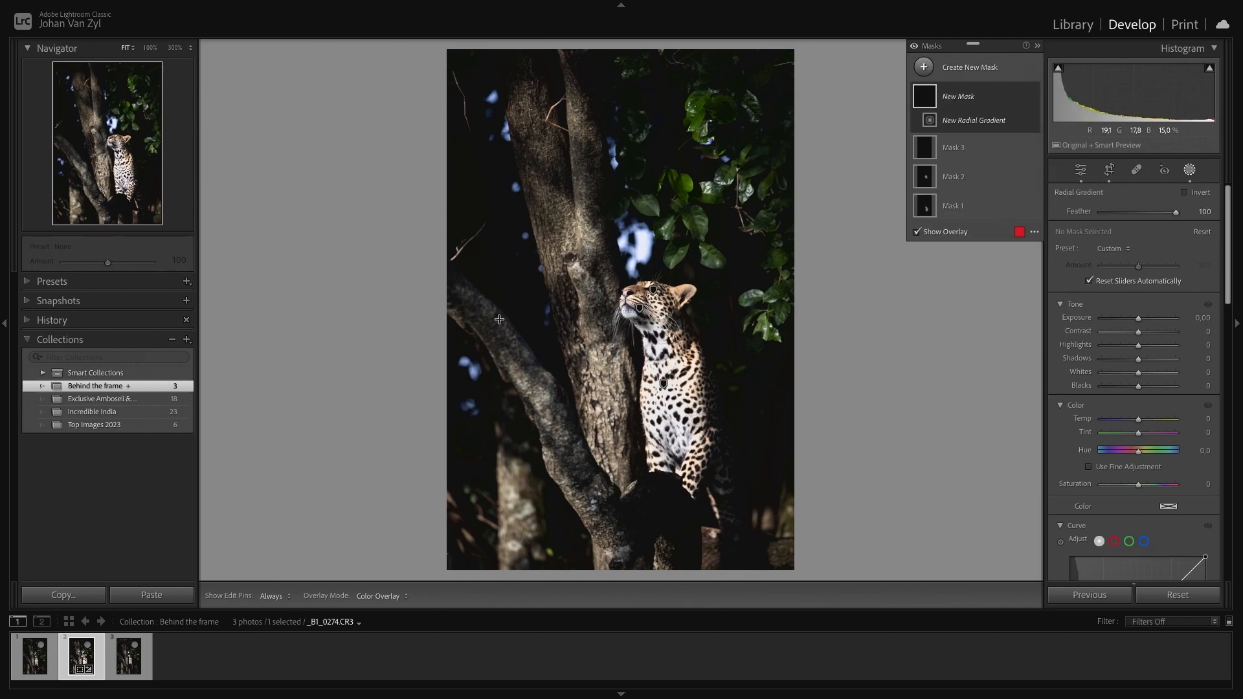
pyautogui.moveTo(581, 255); pyautogui.dragTo(986, 697)
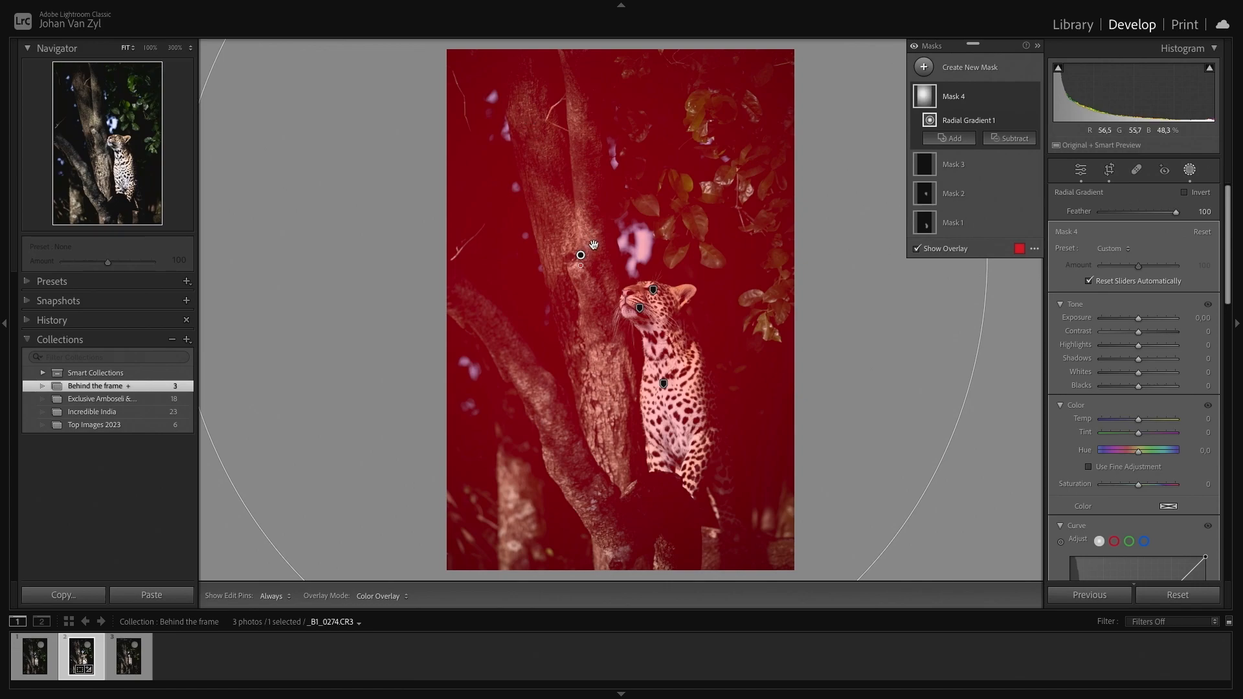
pyautogui.moveTo(581, 255); pyautogui.dragTo(653, 348)
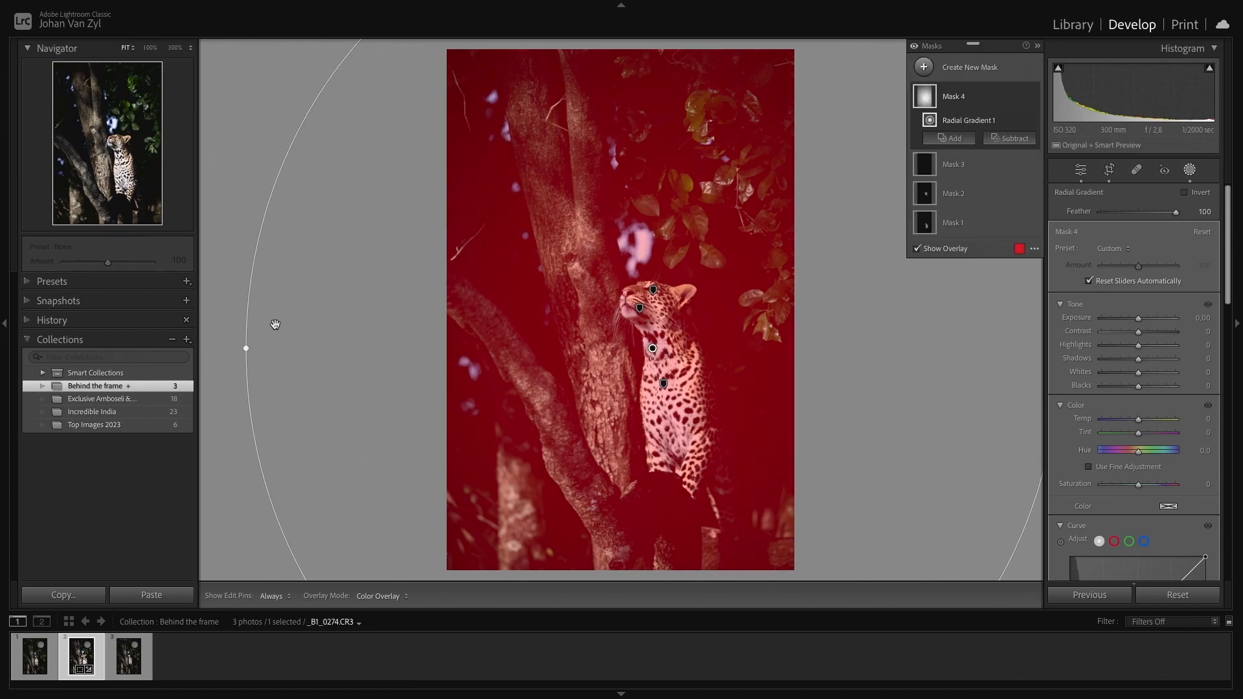
pyautogui.moveTo(231, 349); pyautogui.dragTo(421, 543)
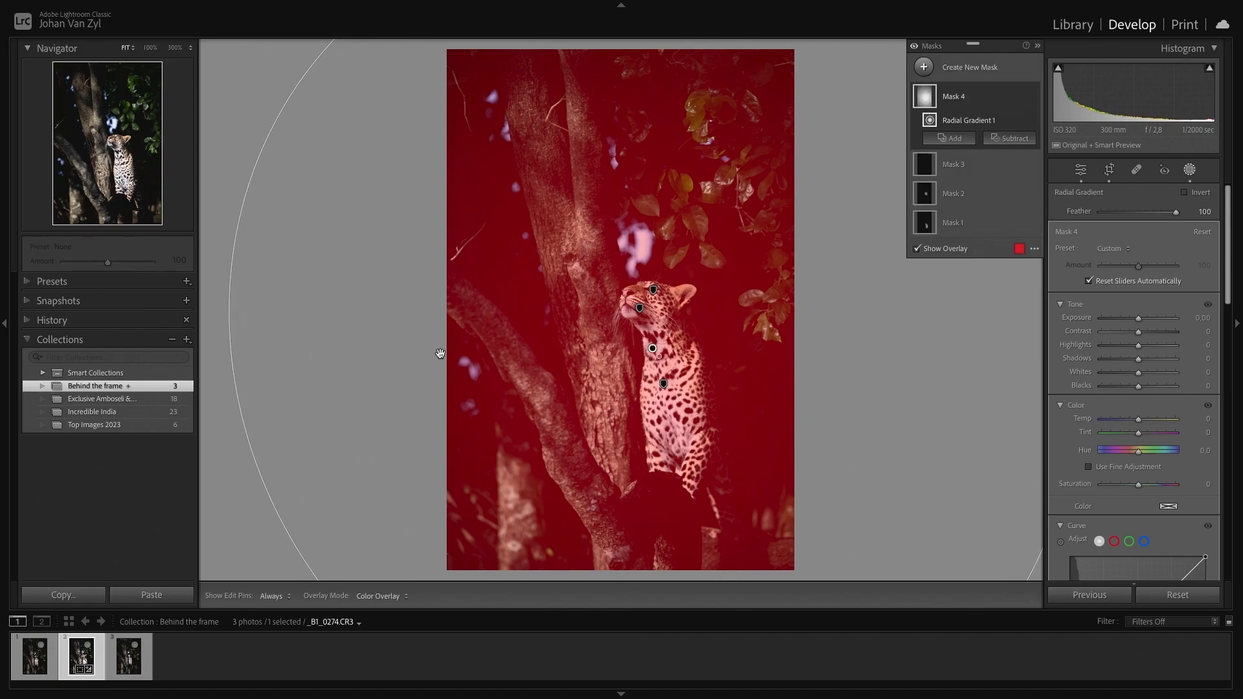
pyautogui.hotkey('ctrl', '-')
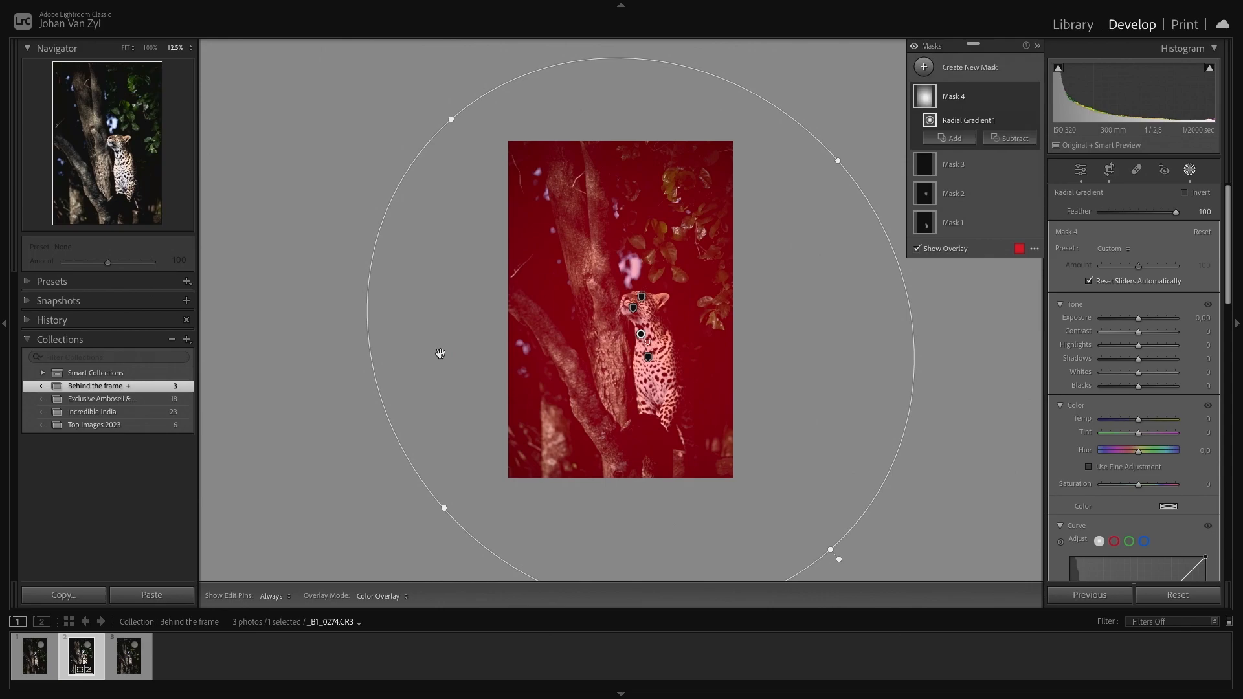
pyautogui.moveTo(442, 506); pyautogui.dragTo(475, 480)
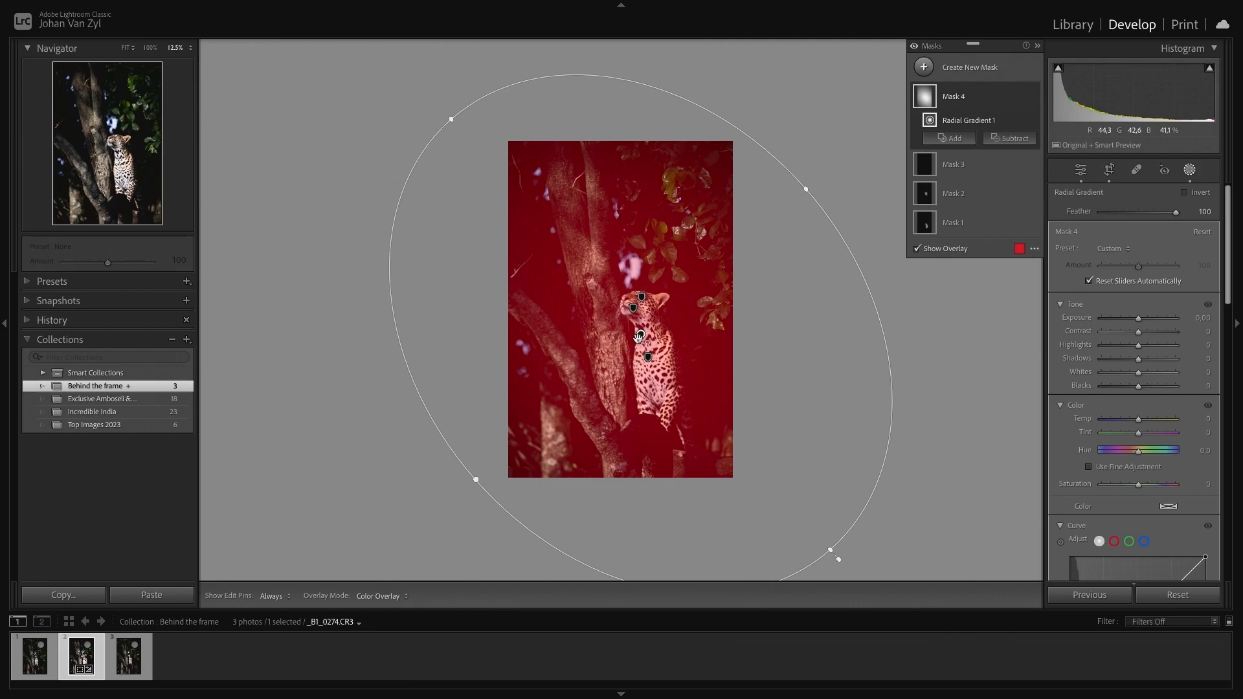
pyautogui.click(1187, 193)
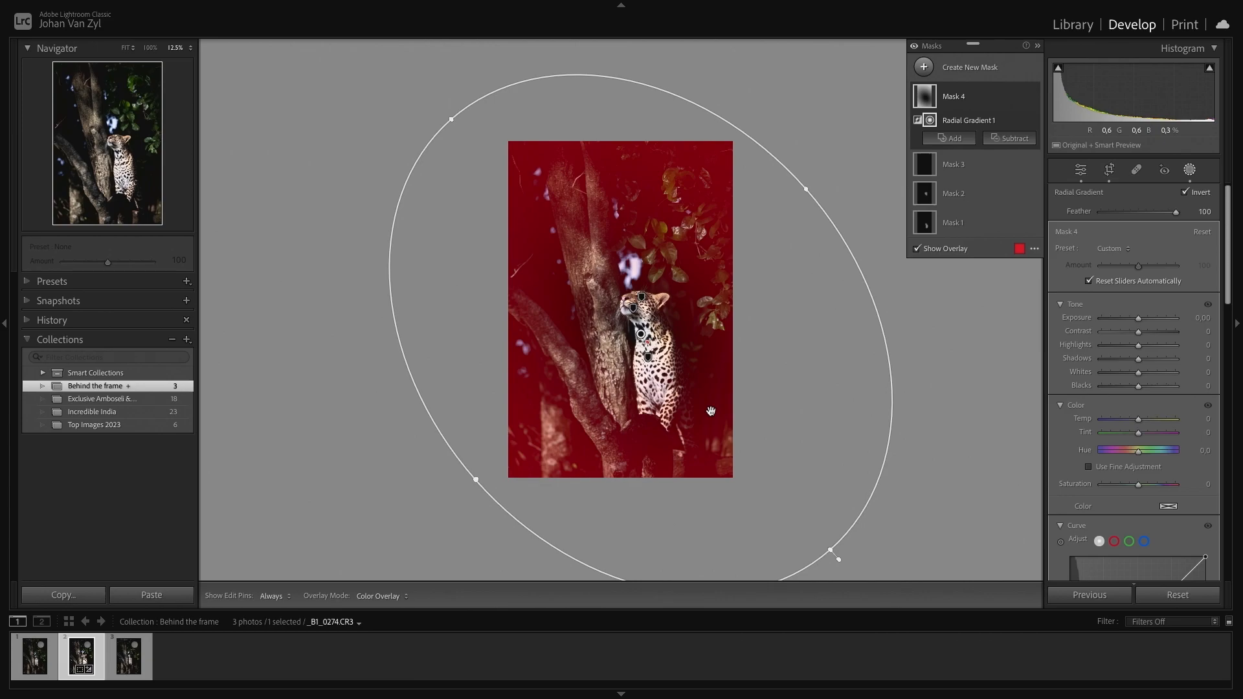
# - Preview the radial mask's coverage by dropping its Exposure to -4.00, then reset Exposure
pyautogui.press('h')
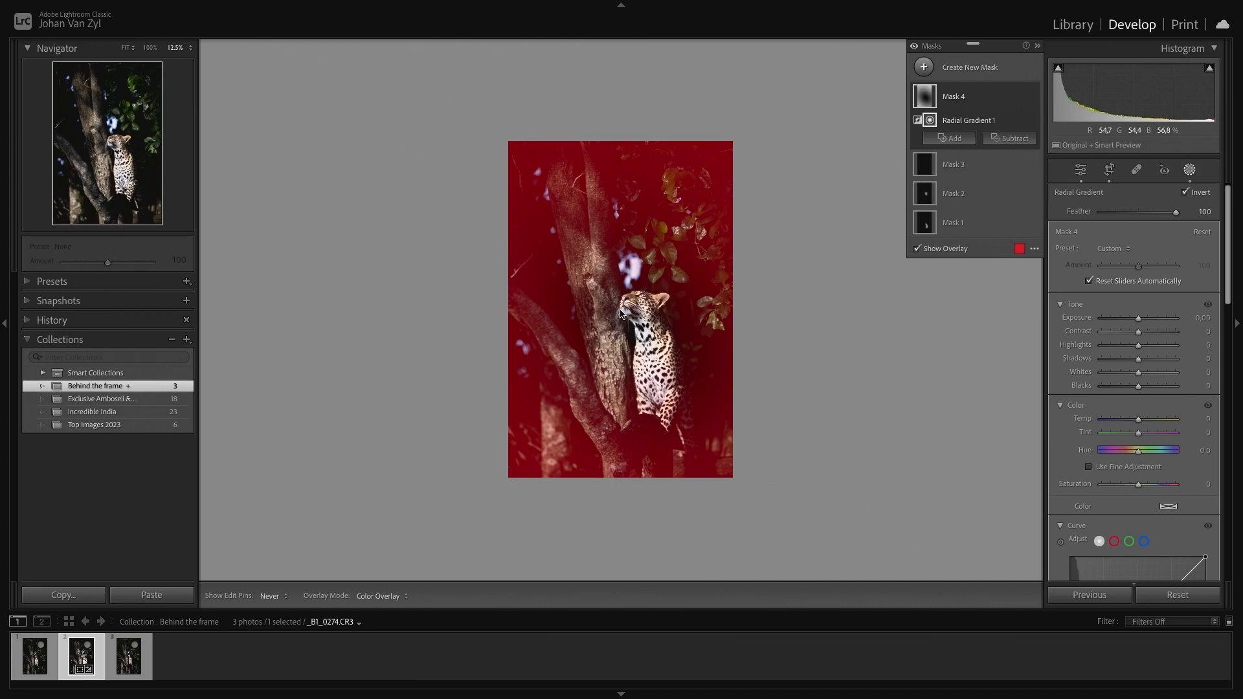
pyautogui.hotkey('ctrl', '=')
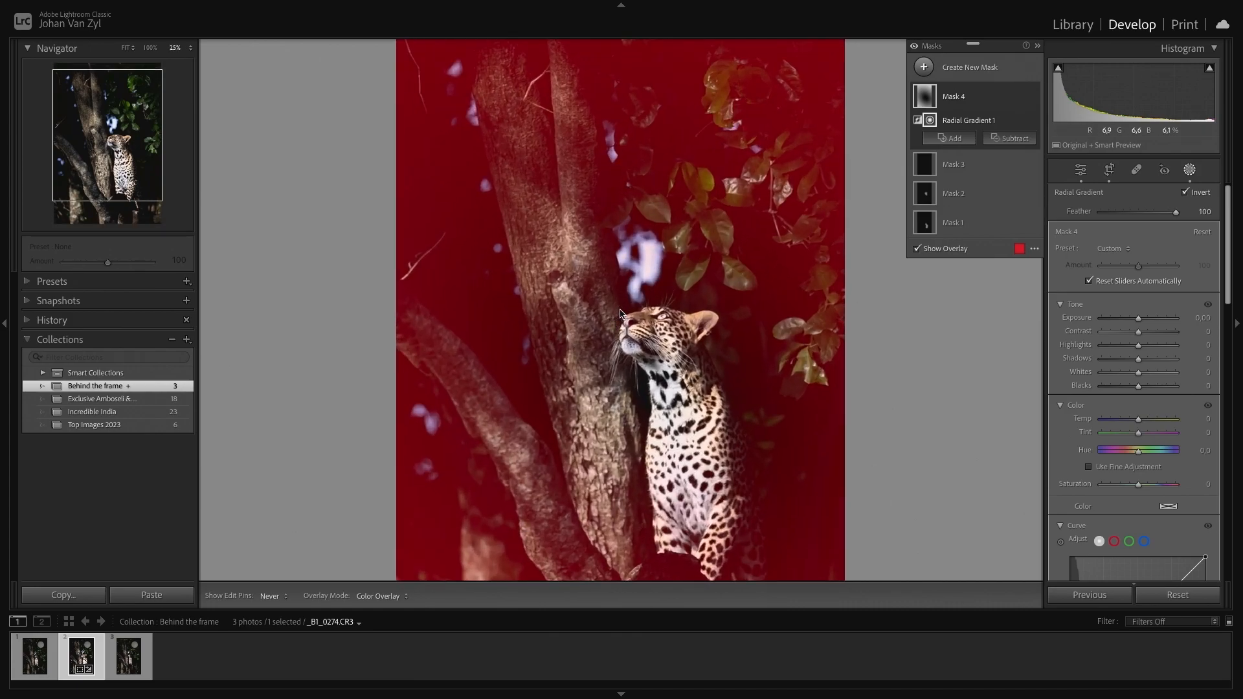
pyautogui.hotkey('ctrl', '-')
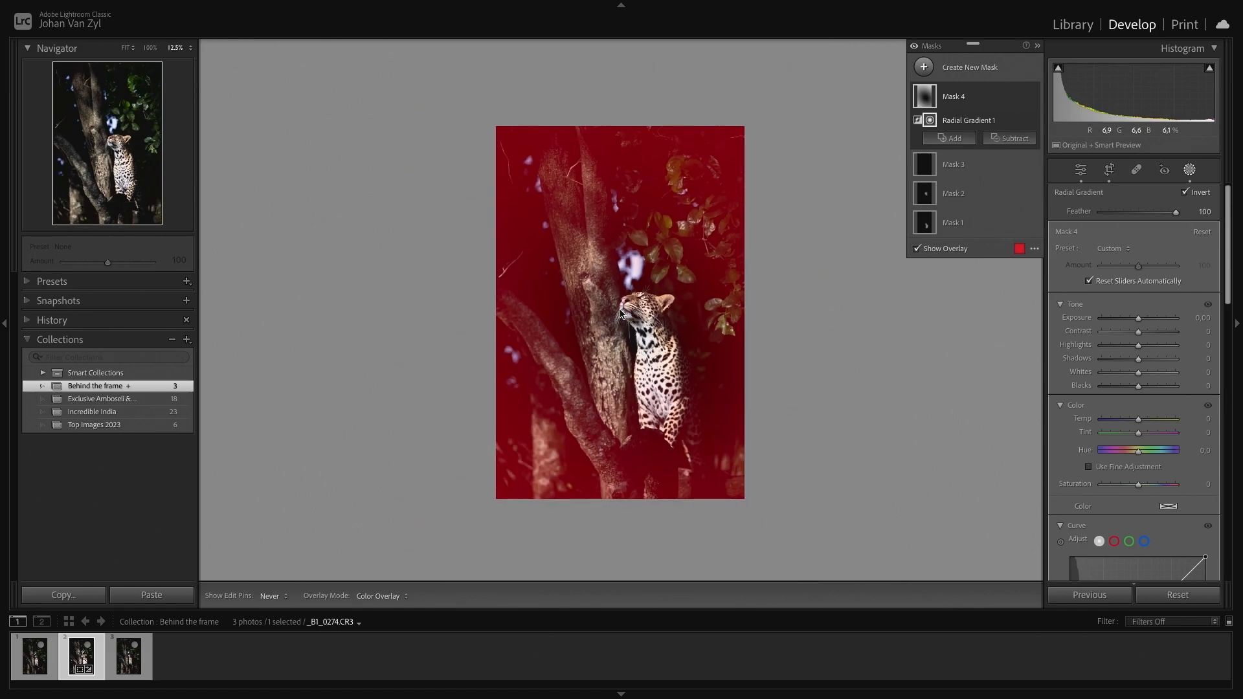
pyautogui.hotkey('ctrl', '=')
pyautogui.hotkey('ctrl', '=')
pyautogui.hotkey('ctrl', '-')
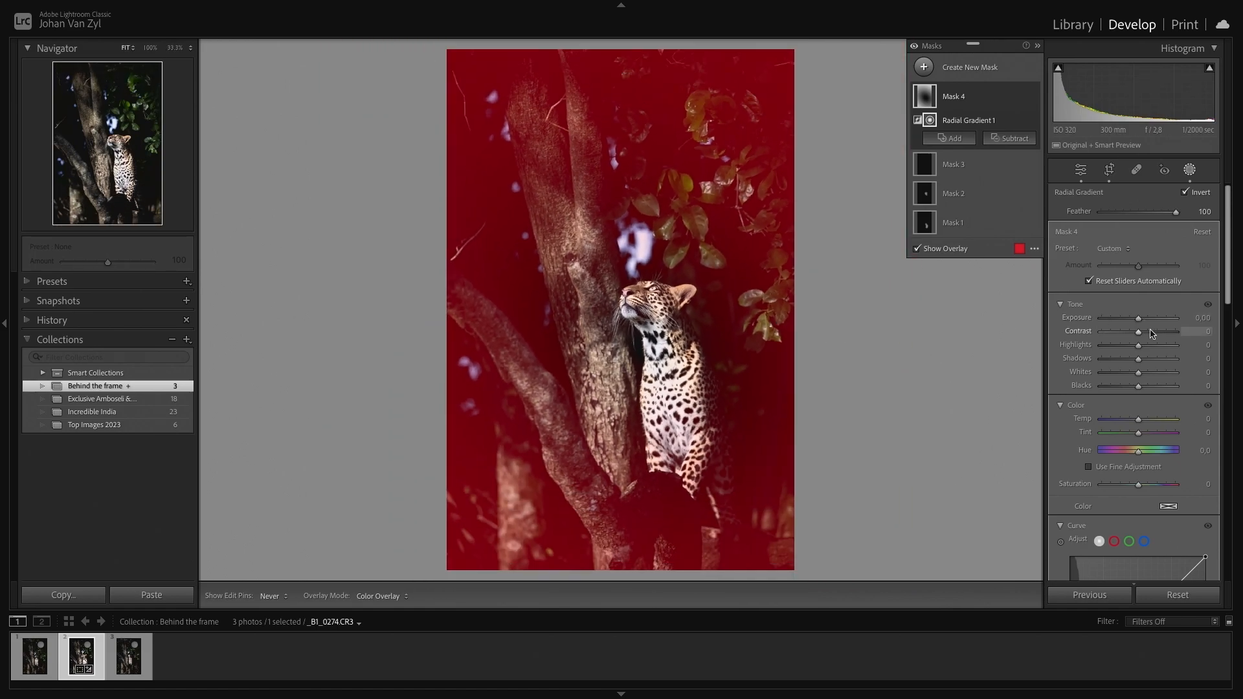
pyautogui.moveTo(1137, 320); pyautogui.dragTo(1007, 320)
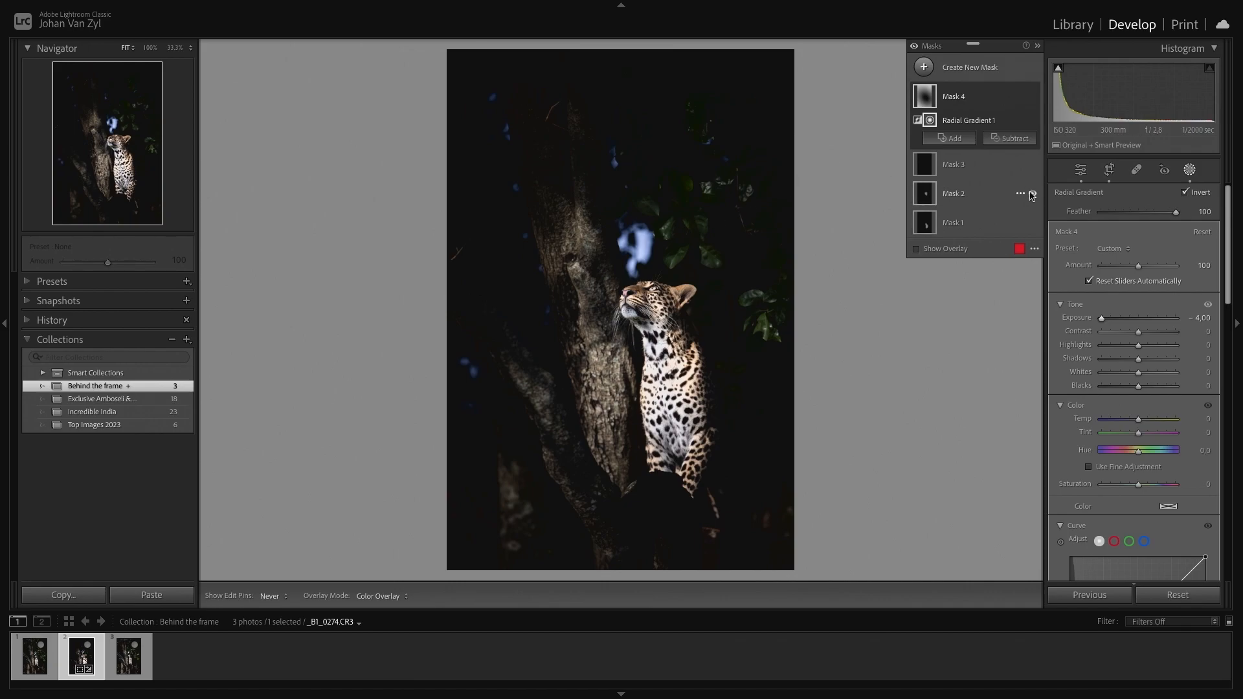
pyautogui.press('o')
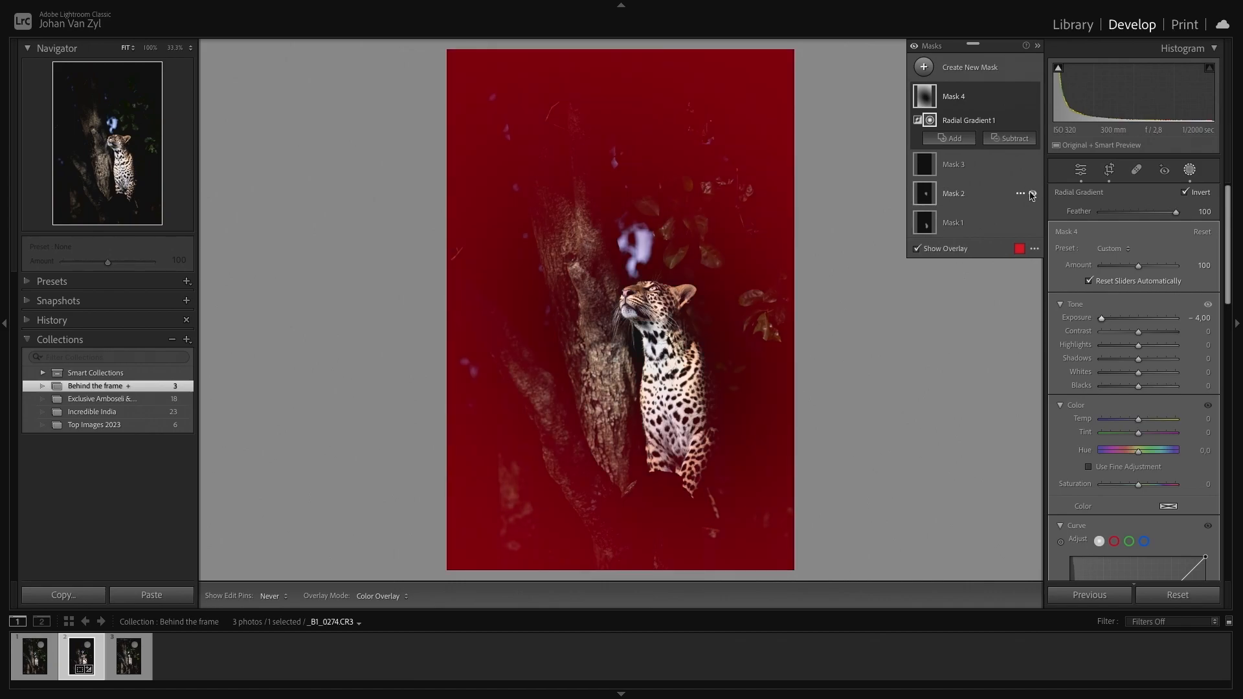
pyautogui.doubleClick(1087, 318)
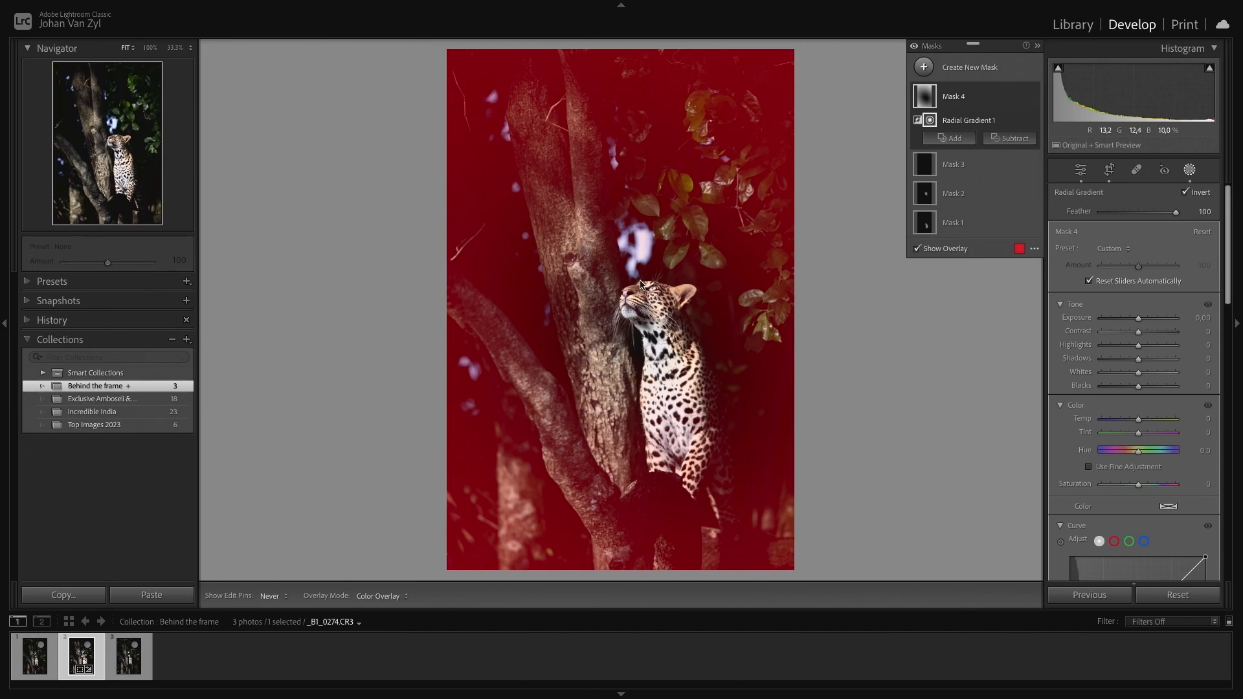
pyautogui.press('o')
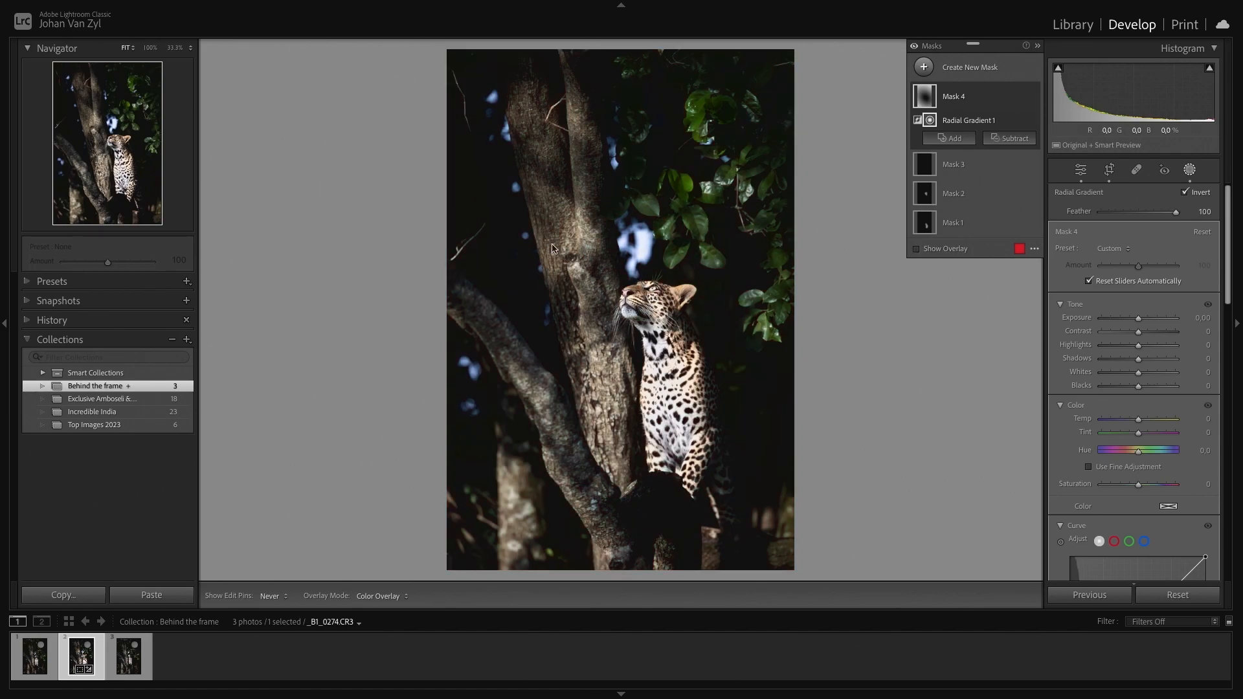
pyautogui.press('o')
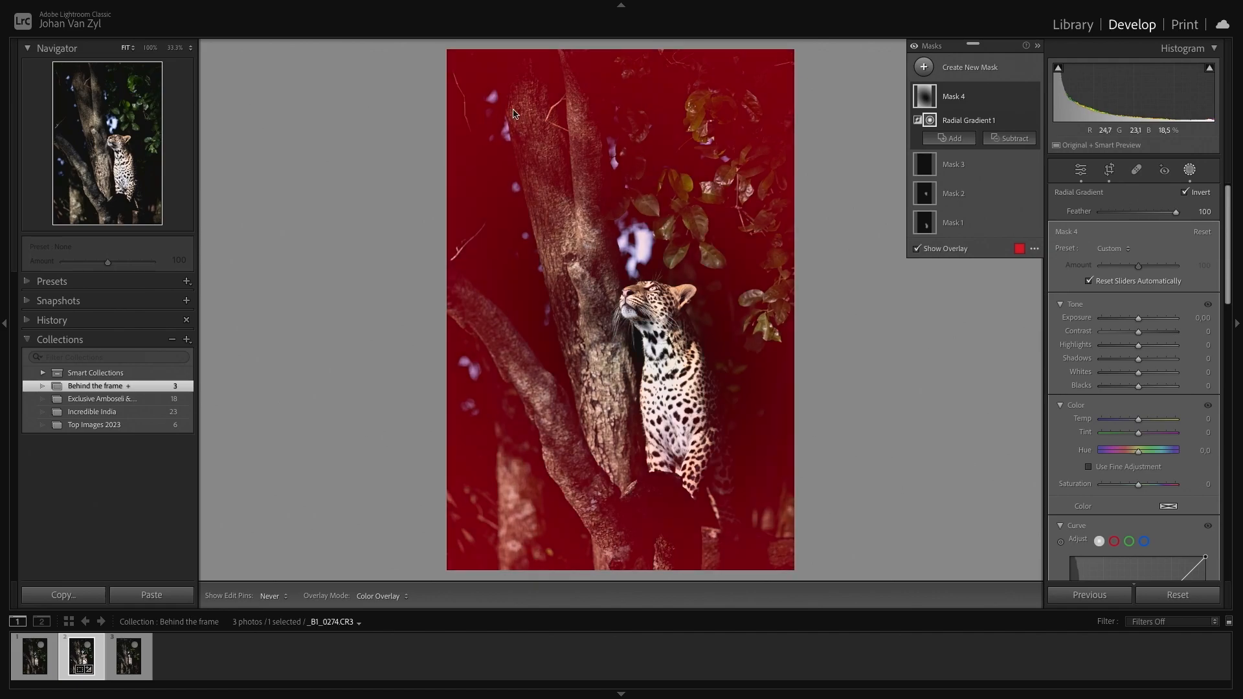
# - Subtract a brush from the radial mask with Flow 84 and Density 81, painting over the tree trunk and leaves
pyautogui.click(1007, 140)
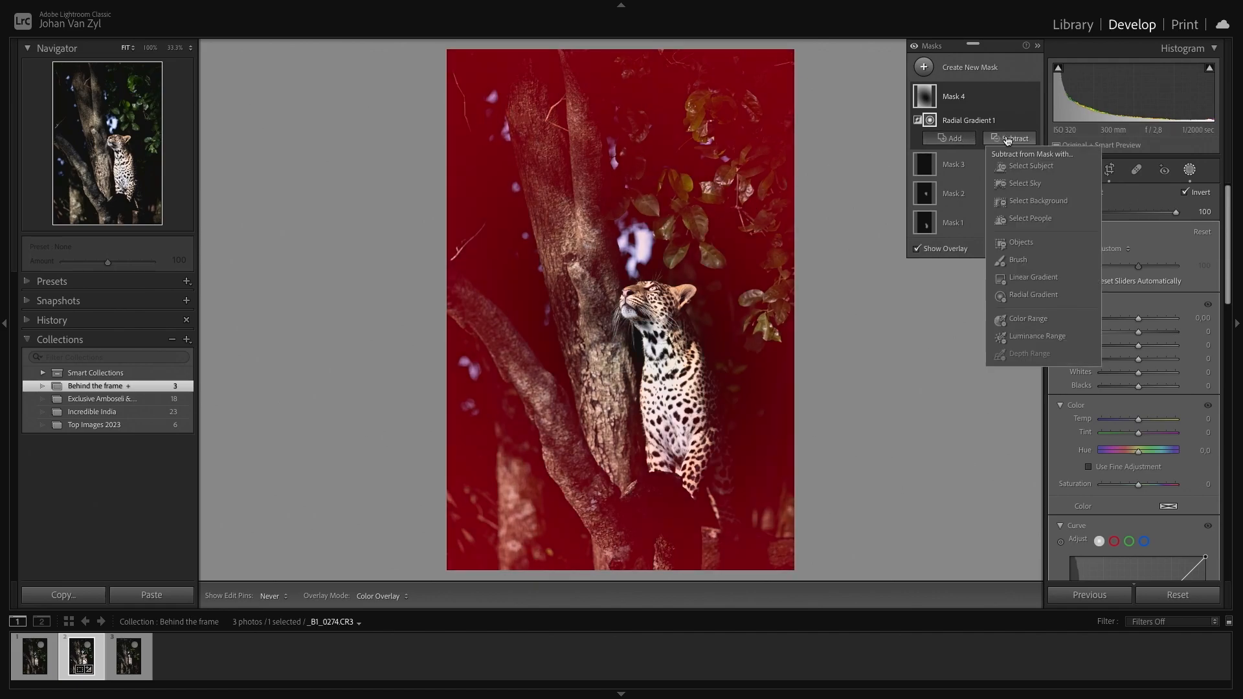
pyautogui.click(1049, 261)
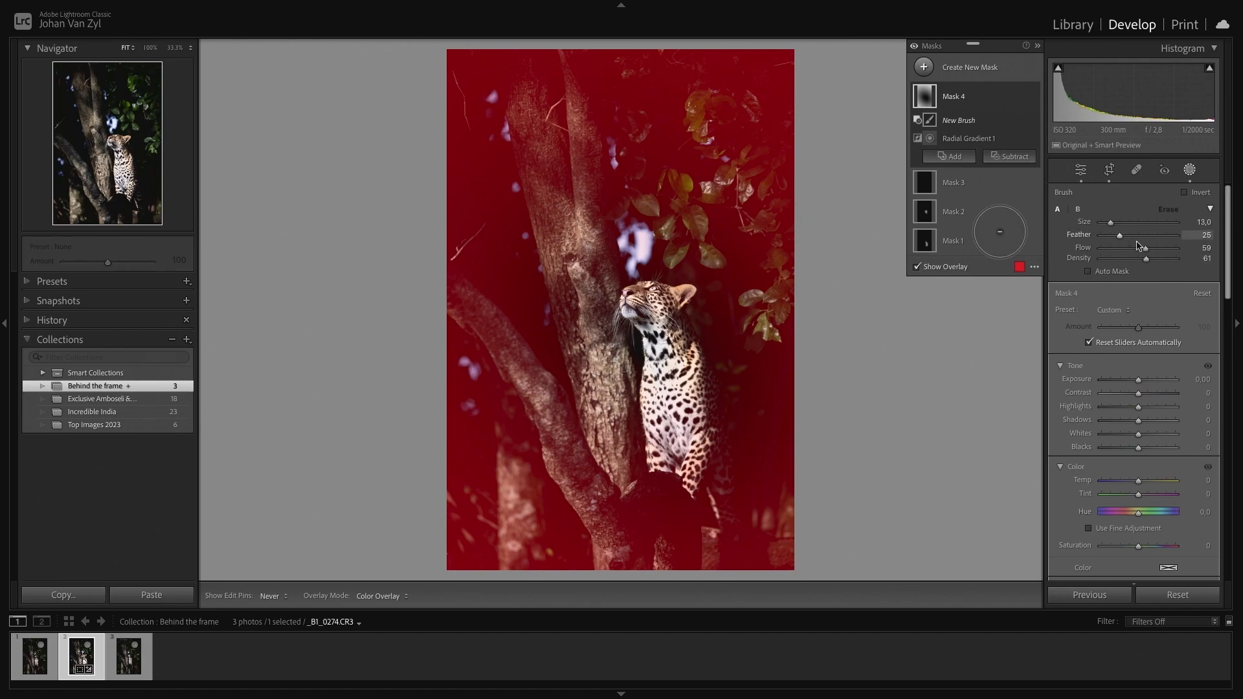
pyautogui.moveTo(1139, 259); pyautogui.dragTo(1153, 259)
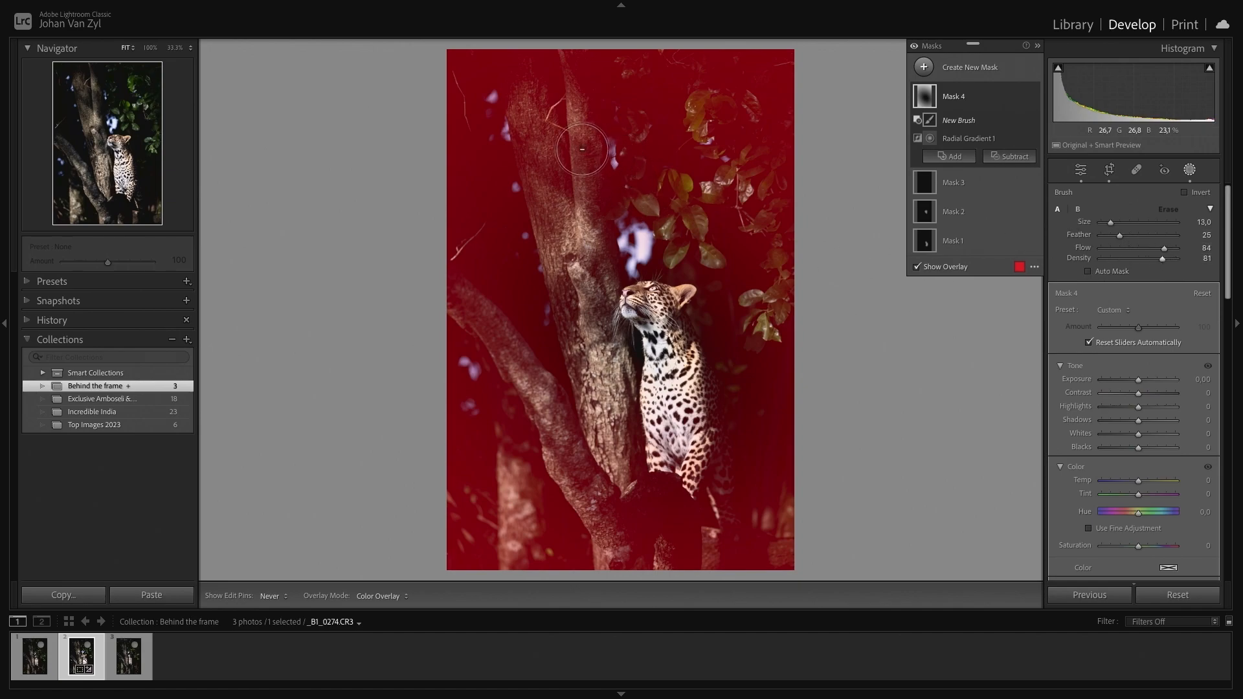
pyautogui.moveTo(552, 118)
pyautogui.mouseDown()
pyautogui.moveTo(589, 181)
pyautogui.moveTo(529, 92)
pyautogui.moveTo(512, 118)
pyautogui.moveTo(443, 72)
pyautogui.moveTo(414, 120)
pyautogui.moveTo(421, 134)
pyautogui.moveTo(467, 76)
pyautogui.moveTo(457, 303)
pyautogui.moveTo(560, 235)
pyautogui.moveTo(562, 249)
pyautogui.moveTo(515, 248)
pyautogui.moveTo(456, 285)
pyautogui.moveTo(592, 351)
pyautogui.moveTo(422, 297)
pyautogui.mouseUp()
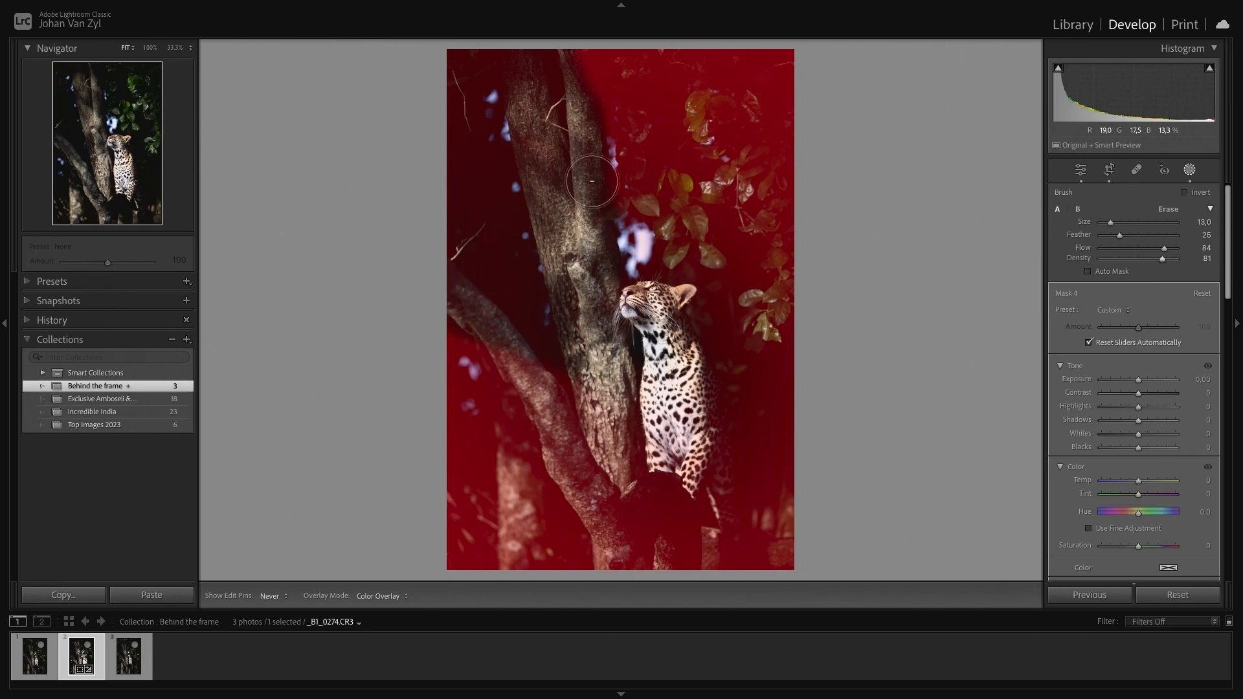
pyautogui.moveTo(647, 102)
pyautogui.mouseDown()
pyautogui.moveTo(596, 122)
pyautogui.moveTo(587, 69)
pyautogui.moveTo(601, 187)
pyautogui.moveTo(619, 214)
pyautogui.moveTo(645, 174)
pyautogui.moveTo(660, 250)
pyautogui.moveTo(652, 163)
pyautogui.moveTo(667, 153)
pyautogui.moveTo(687, 337)
pyautogui.mouseUp()
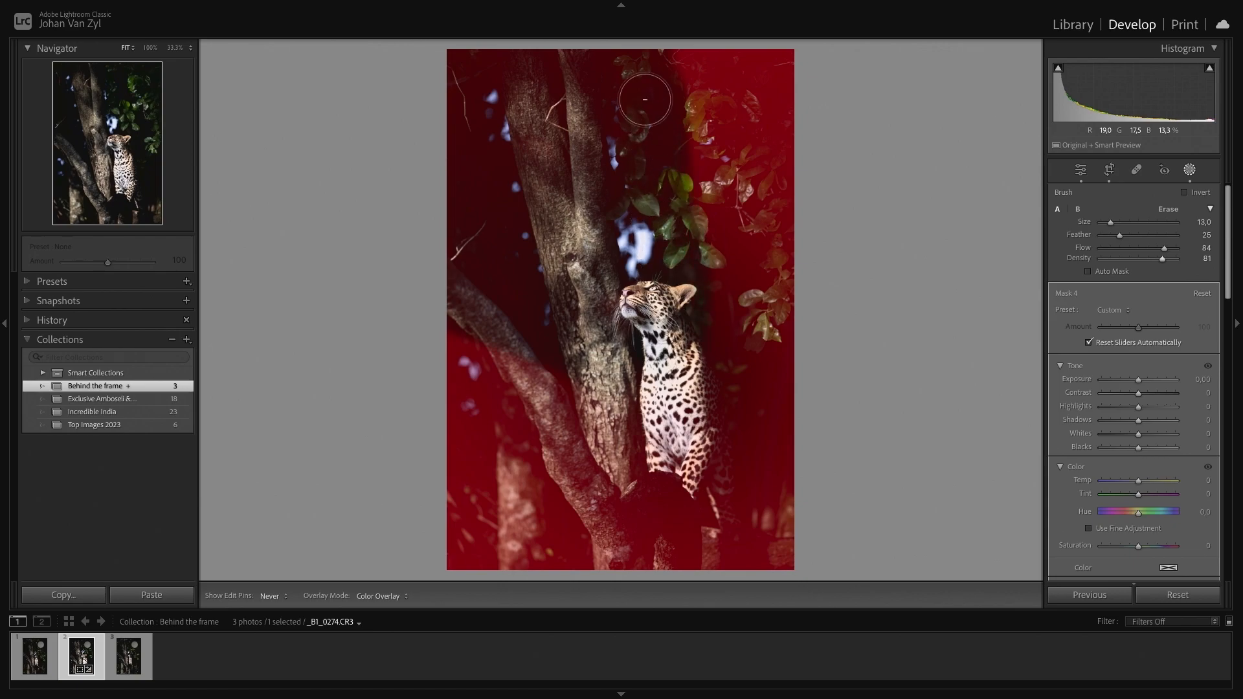
pyautogui.moveTo(609, 366)
pyautogui.mouseDown()
pyautogui.moveTo(683, 259)
pyautogui.moveTo(687, 333)
pyautogui.moveTo(623, 327)
pyautogui.mouseUp()
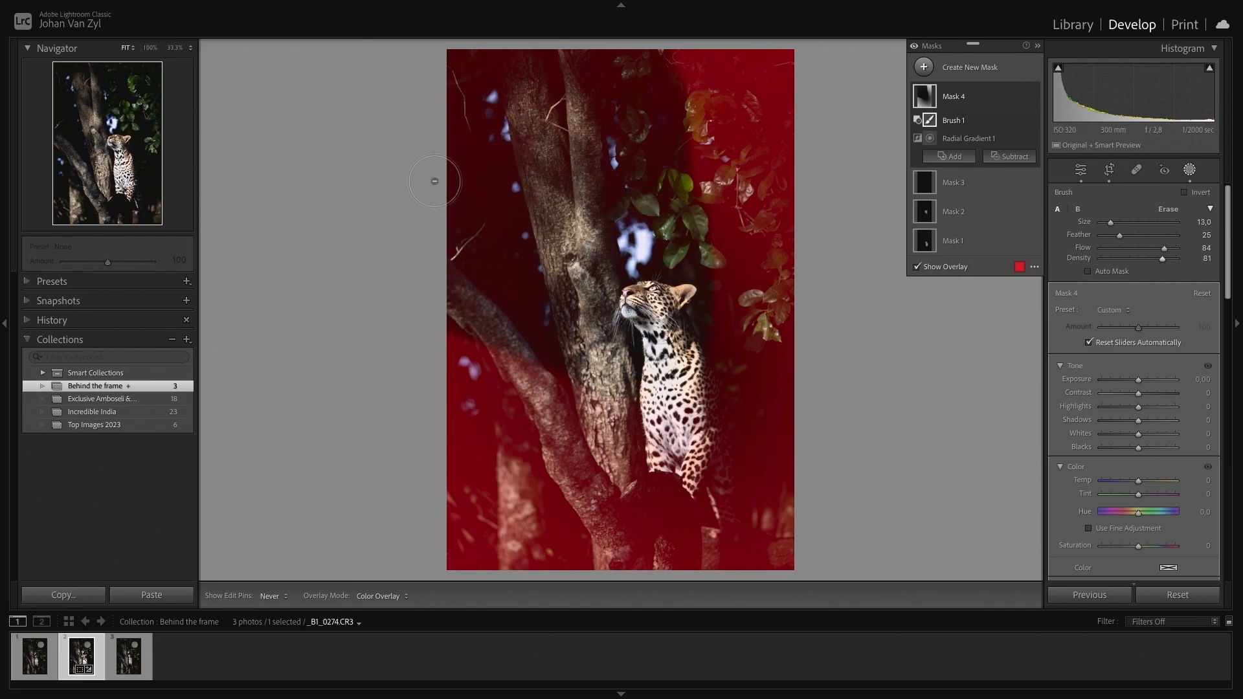
# - Set the radial mask's Exposure to -1.40
pyautogui.moveTo(1139, 383)
pyautogui.mouseDown()
pyautogui.moveTo(965, 374)
pyautogui.moveTo(1104, 374)
pyautogui.moveTo(1099, 385)
pyautogui.mouseUp()
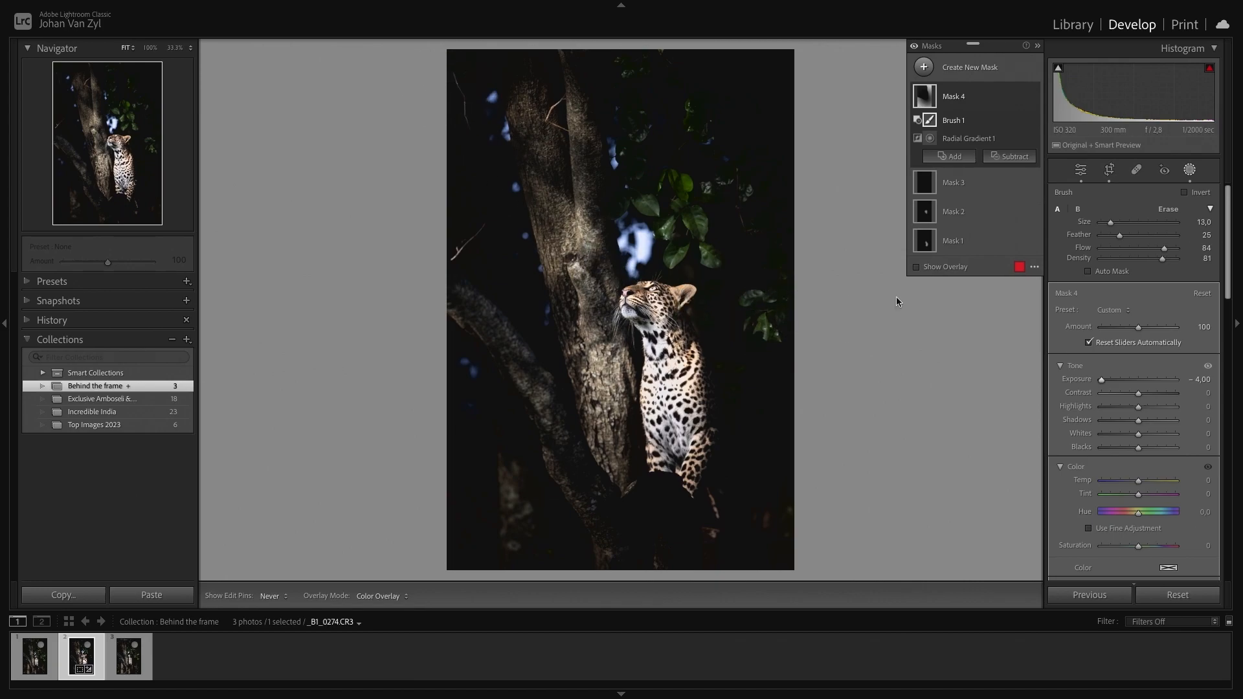
pyautogui.moveTo(1102, 387); pyautogui.dragTo(1126, 385)
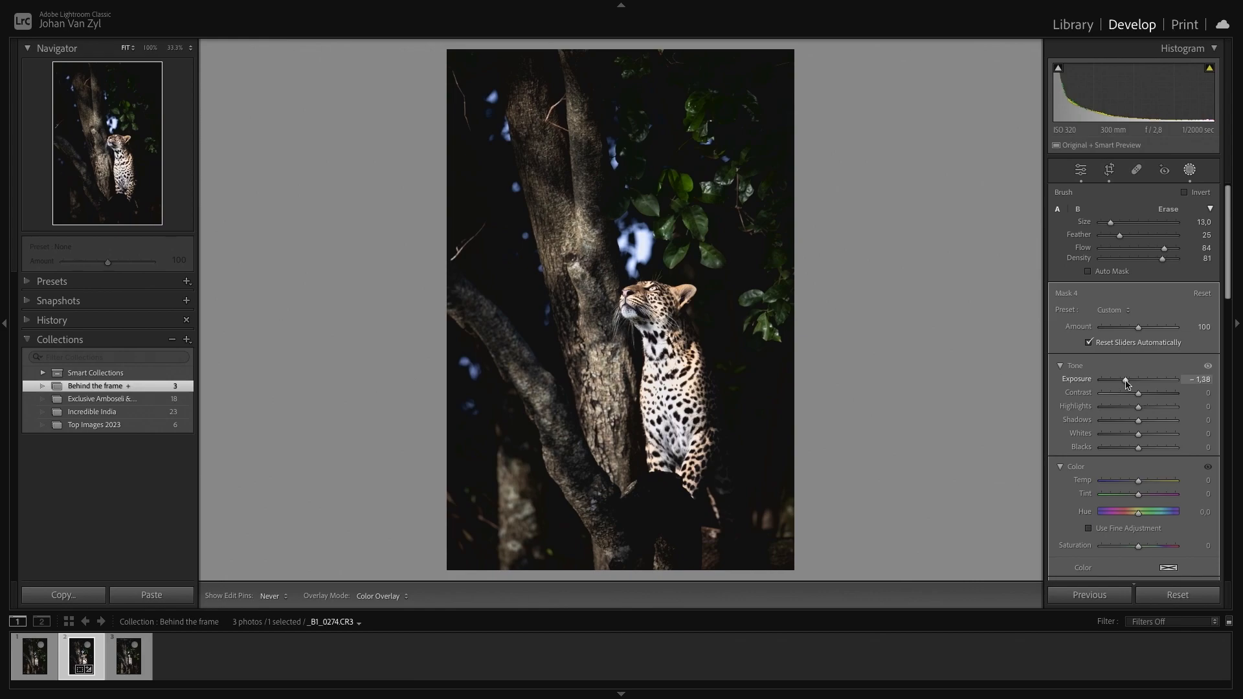
pyautogui.moveTo(1126, 384); pyautogui.dragTo(1125, 385)
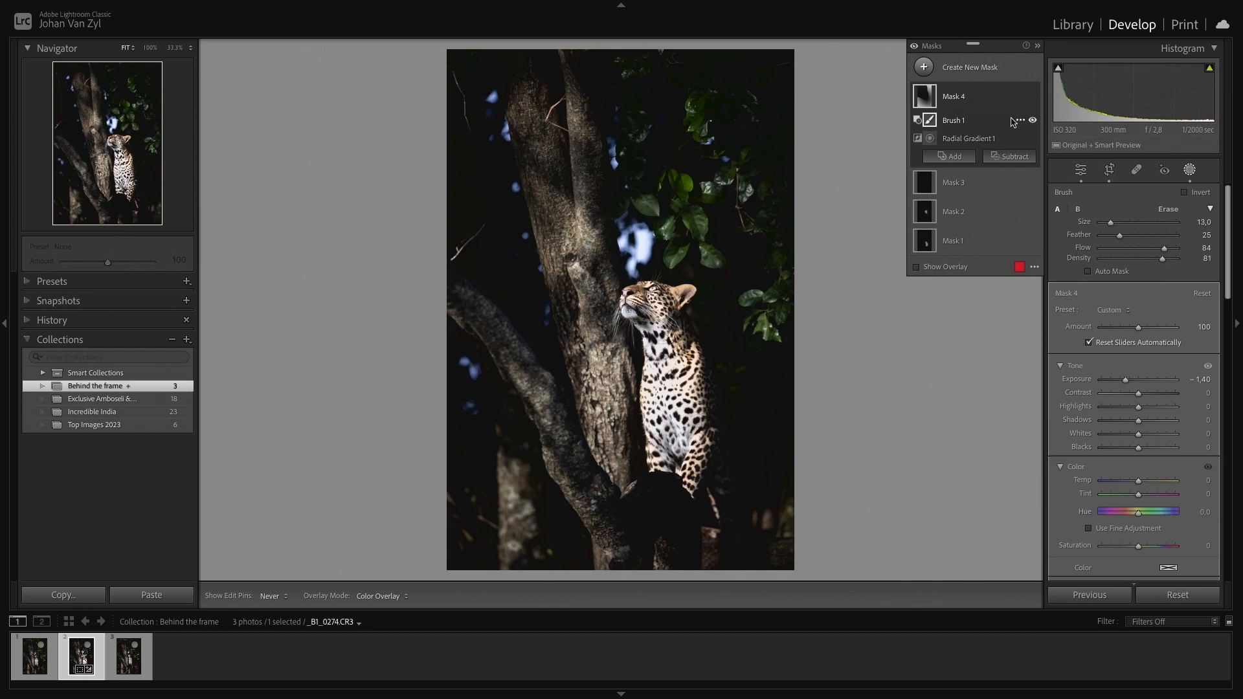
# - Toggle the combined radial and brush mask's visibility on and off to compare its darkening effect
pyautogui.click(1033, 96)
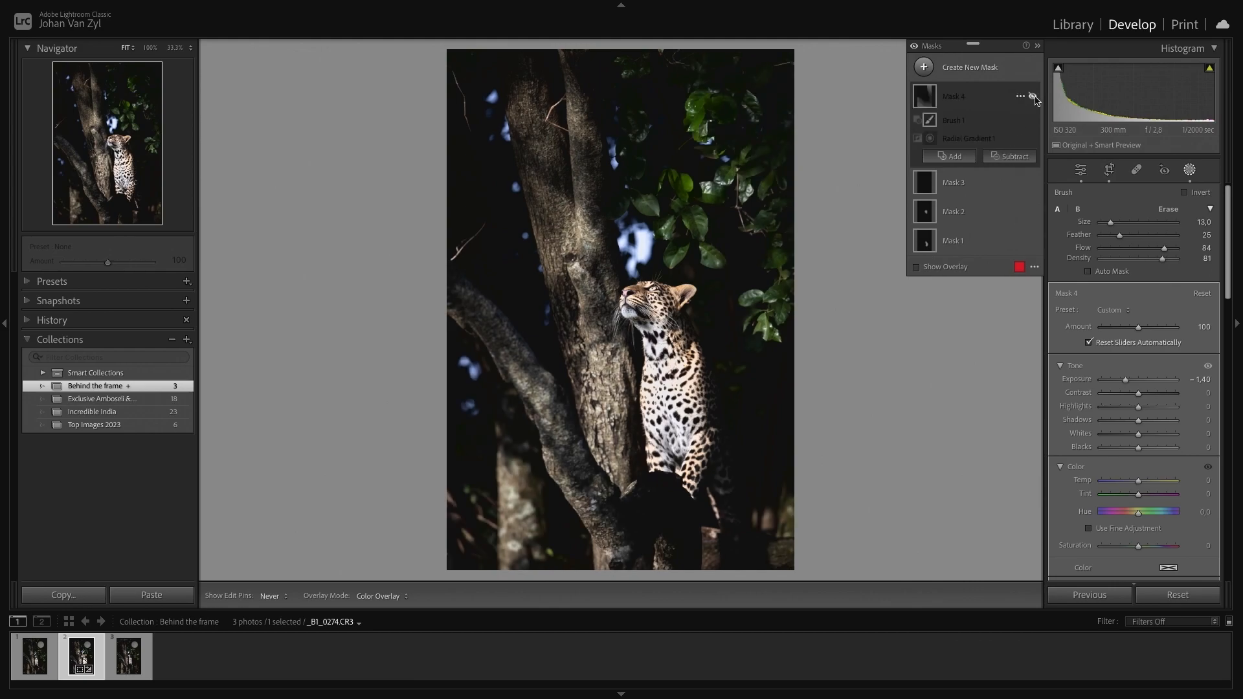
pyautogui.click(1033, 96)
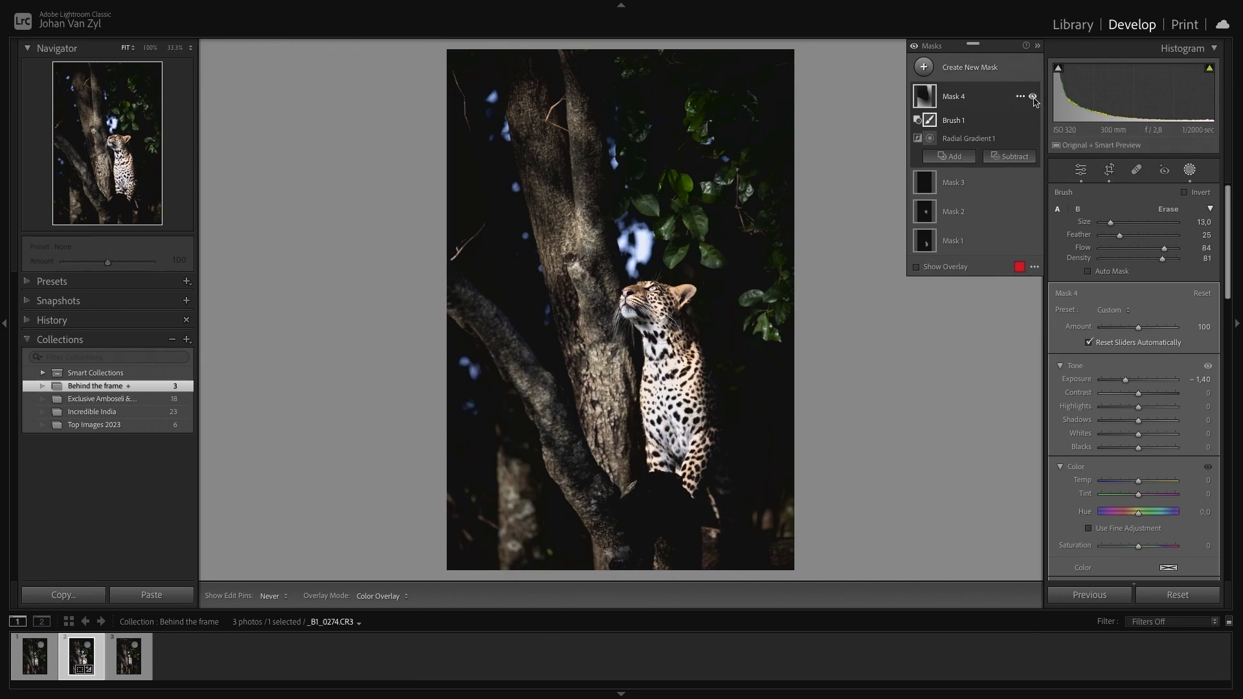
pyautogui.click(1032, 96)
pyautogui.click(1033, 97)
pyautogui.click(1034, 97)
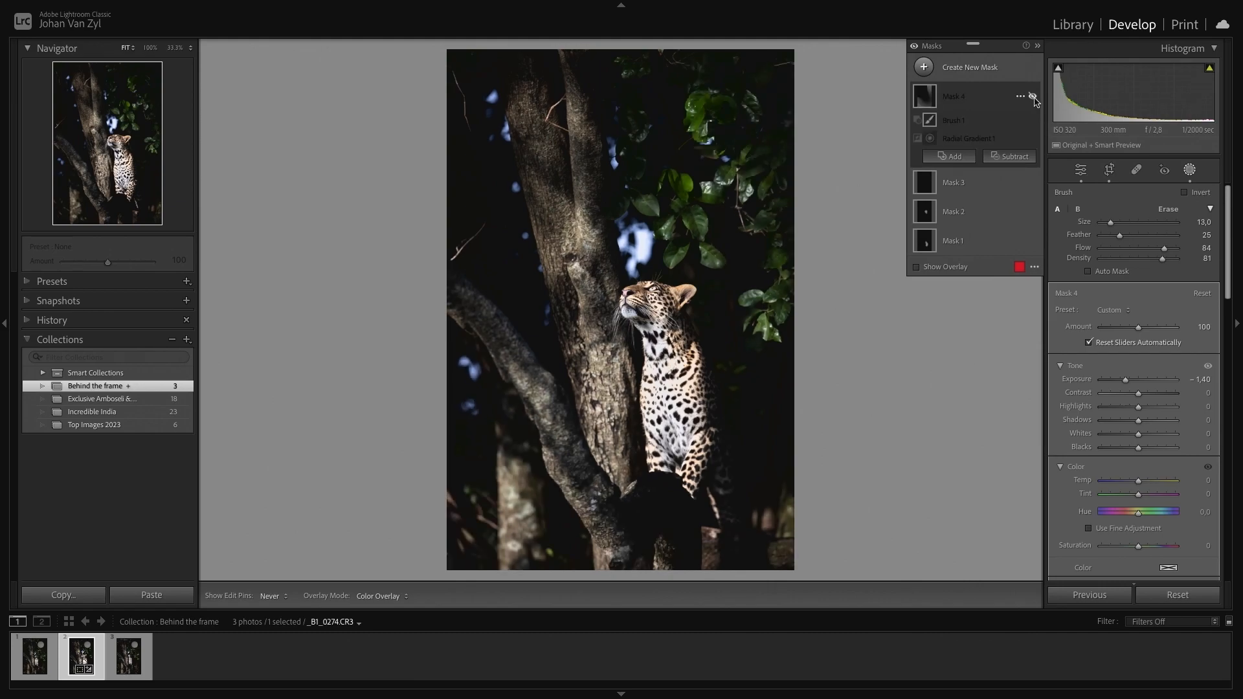
pyautogui.click(1033, 97)
pyautogui.click(1033, 97)
pyautogui.click(1033, 97)
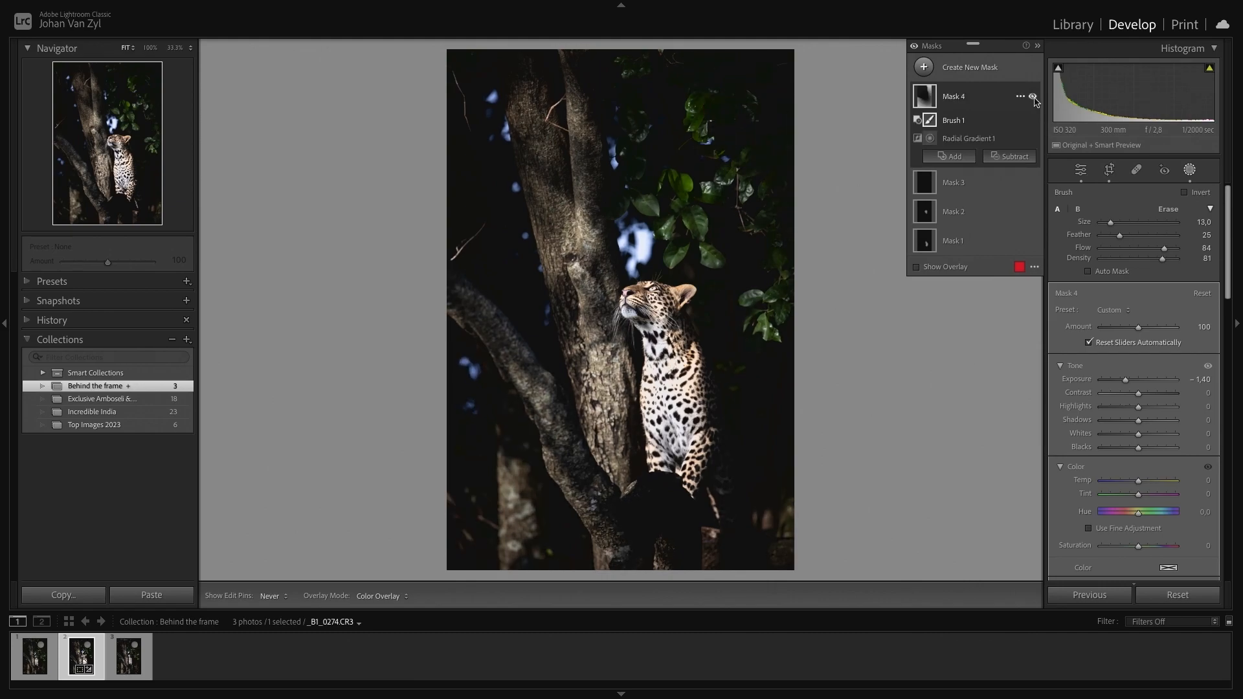
pyautogui.click(1033, 97)
# - Set the same mask's Texture to -64
pyautogui.click(970, 102)
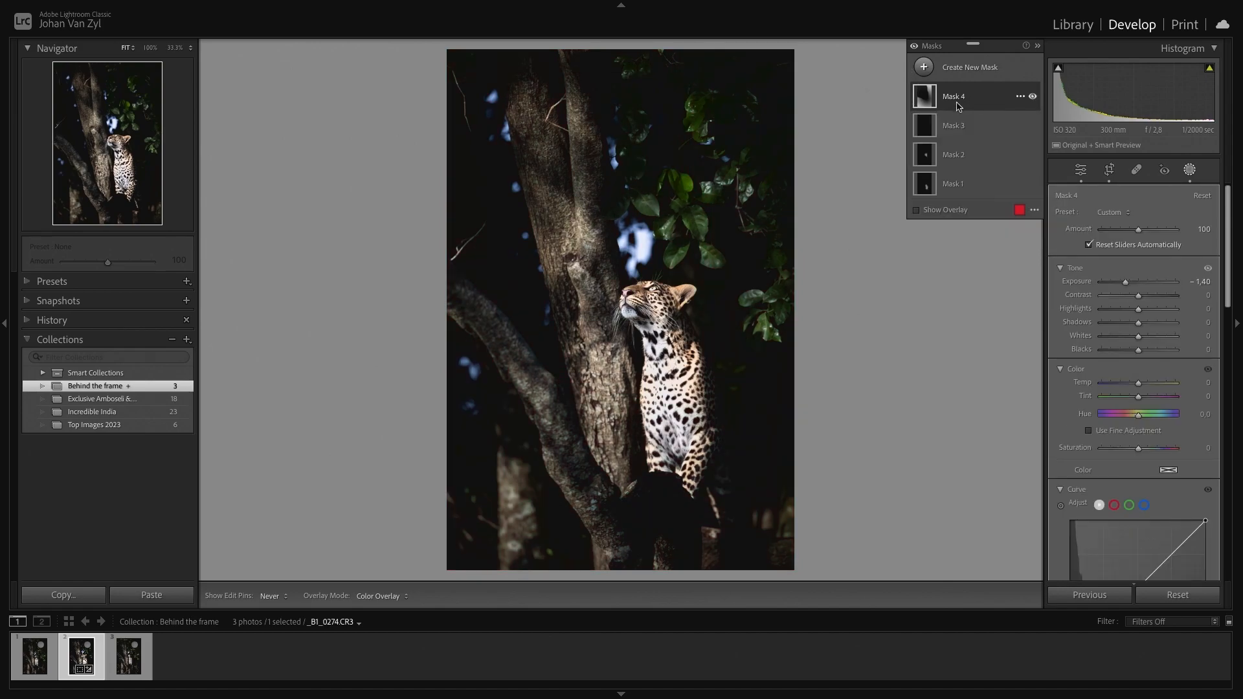
pyautogui.click(958, 107)
pyautogui.scroll(-3, 1150, 328)
pyautogui.scroll(-4, 1150, 328)
pyautogui.scroll(-1, 1141, 466)
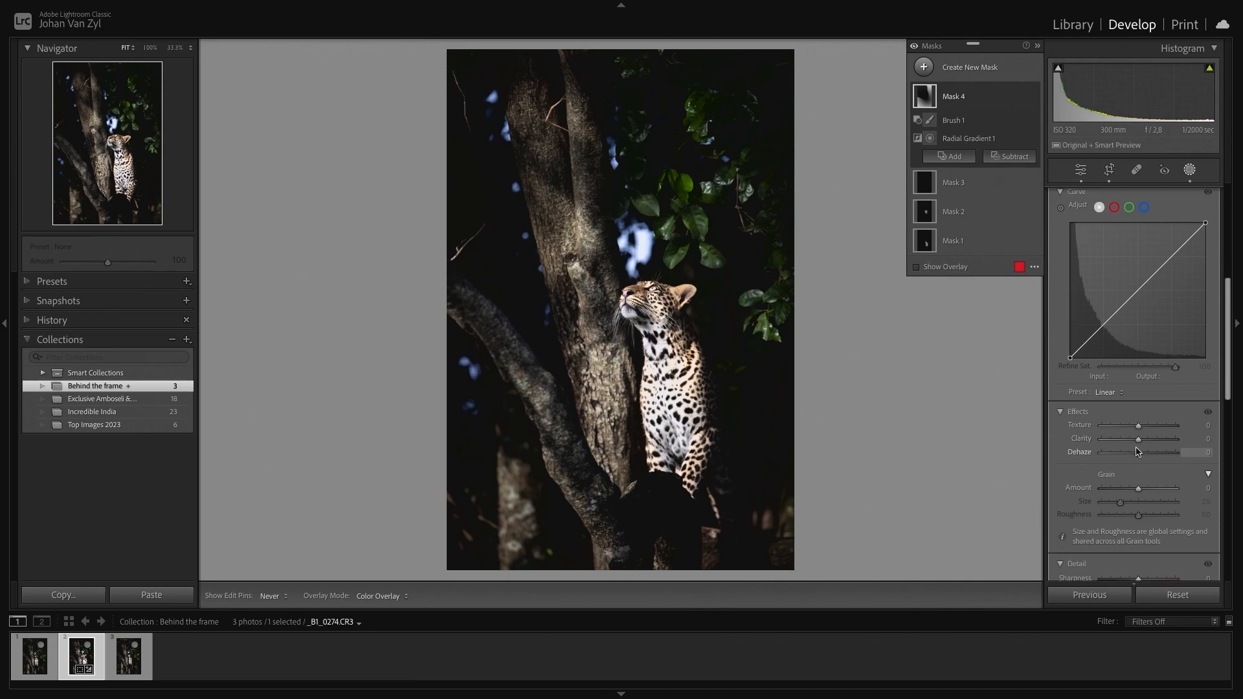
pyautogui.moveTo(1138, 425); pyautogui.dragTo(1141, 430)
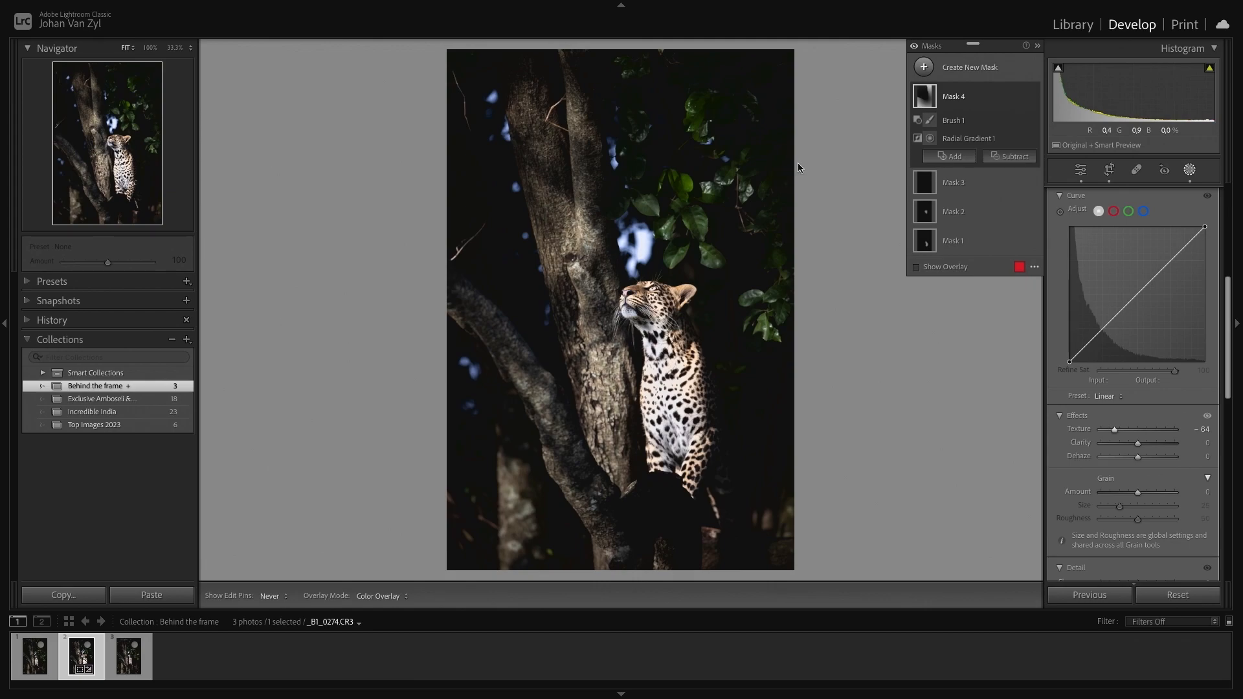
# - Create a new brush mask and paint over the bright out-of-focus highlights around the trunk and leaves
pyautogui.click(925, 66)
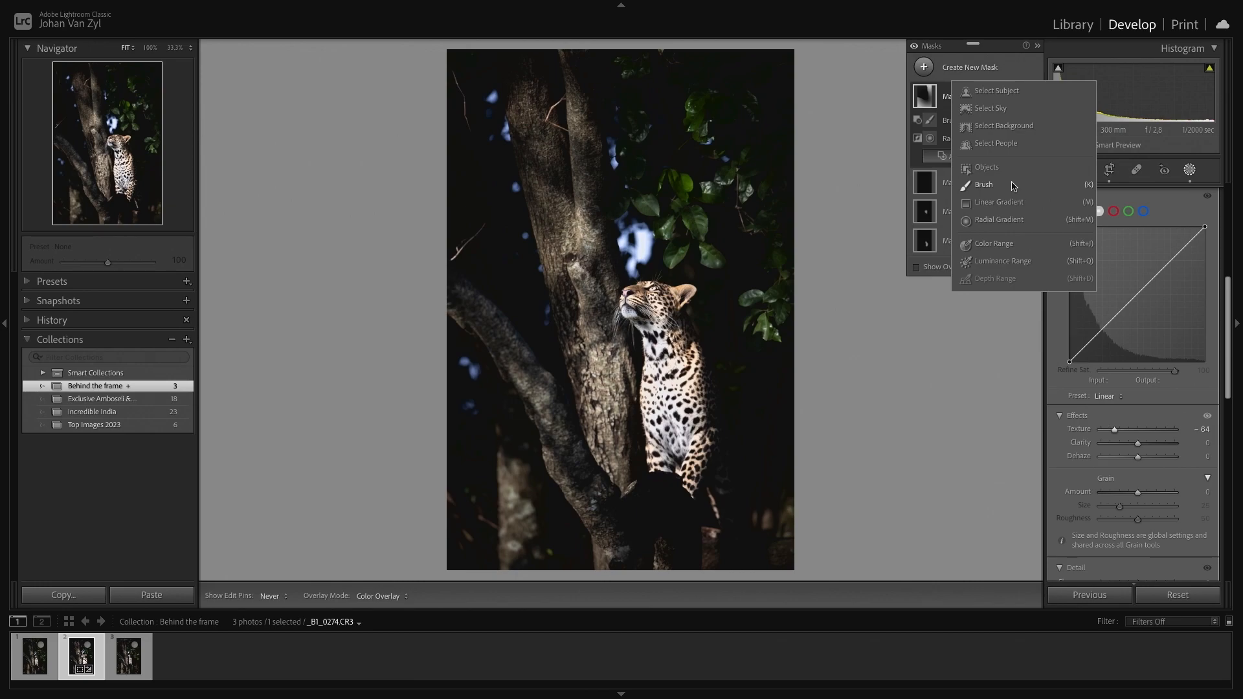
pyautogui.click(1013, 186)
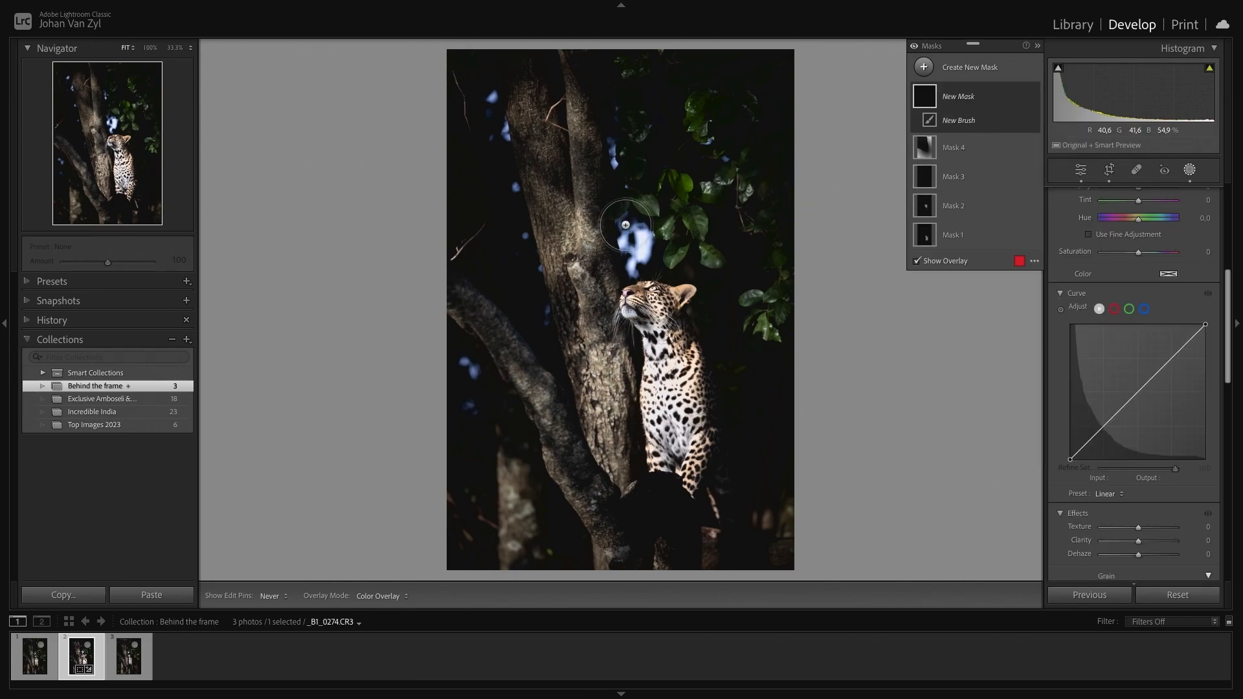
pyautogui.moveTo(635, 235); pyautogui.dragTo(631, 259)
pyautogui.moveTo(608, 143); pyautogui.dragTo(615, 162)
pyautogui.click(489, 97)
pyautogui.click(508, 133)
pyautogui.click(517, 188)
pyautogui.click(524, 233)
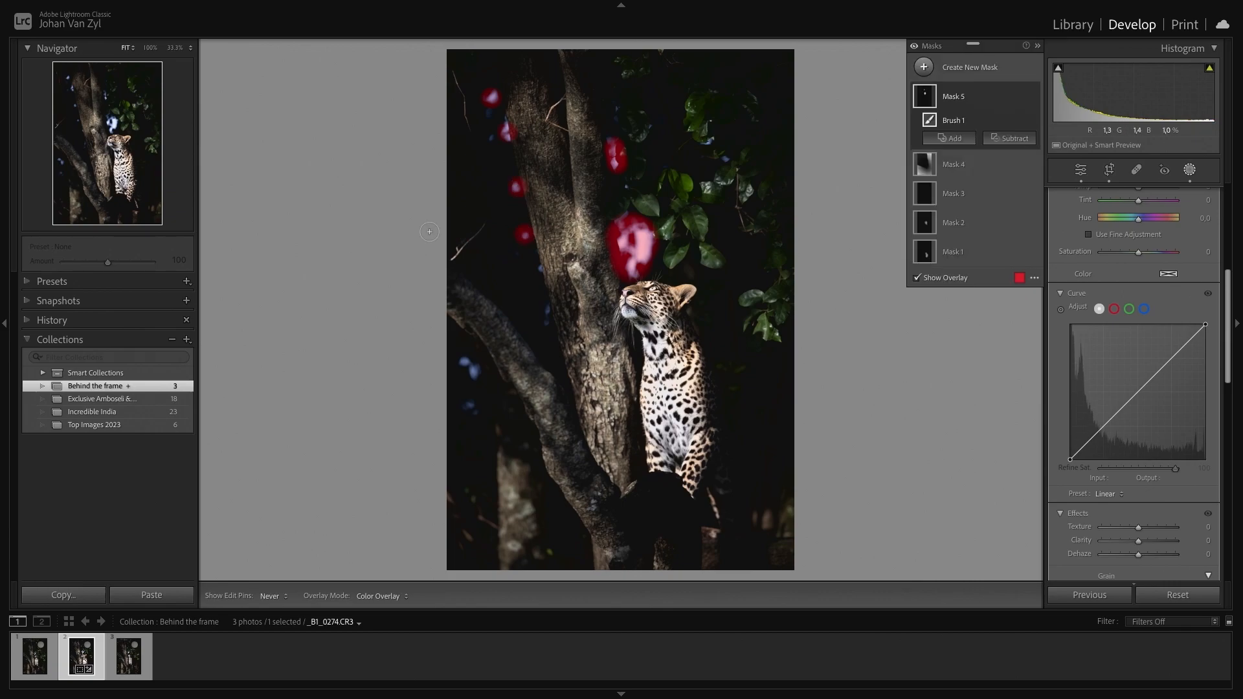
pyautogui.click(537, 269)
pyautogui.click(548, 312)
pyautogui.click(464, 362)
pyautogui.click(475, 373)
pyautogui.click(727, 159)
# - Set the new brush mask's Exposure to -0.90, compare it on and off, and leave the masking panel
pyautogui.scroll(5, 1113, 350)
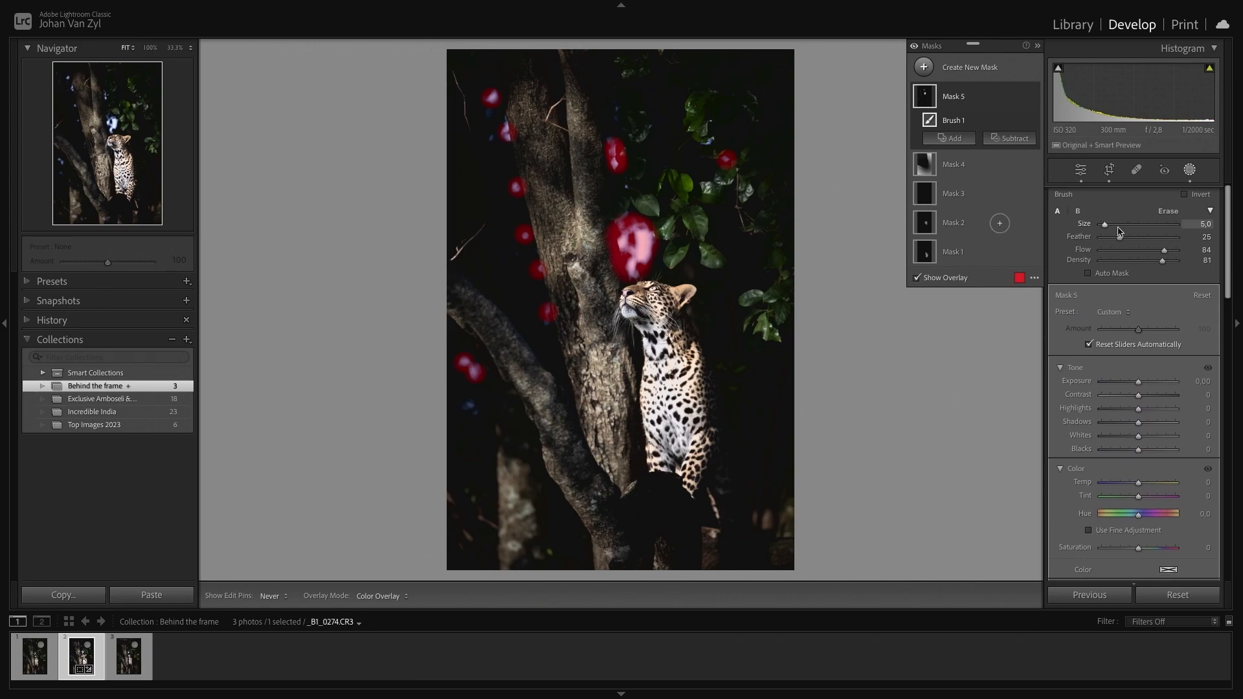
pyautogui.moveTo(1139, 380); pyautogui.dragTo(1132, 383)
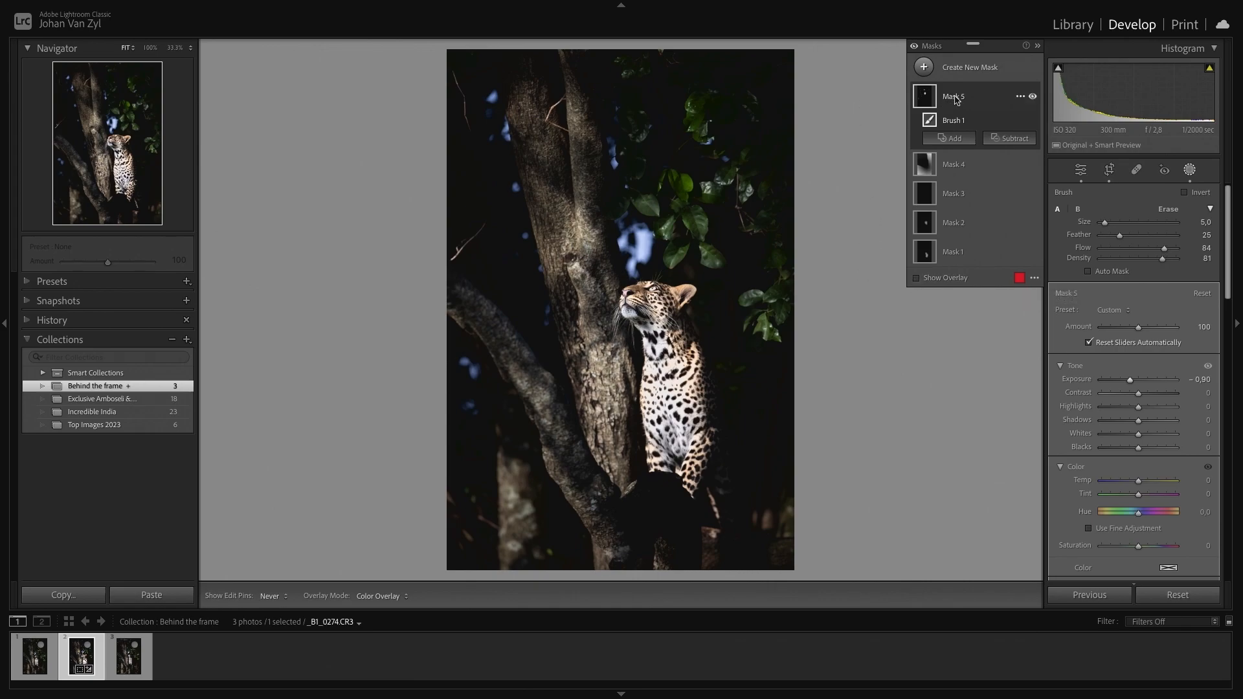
pyautogui.click(1033, 97)
pyautogui.click(1033, 97)
pyautogui.click(1033, 97)
pyautogui.click(1033, 97)
pyautogui.press('Escape')
pyautogui.press('Escape')
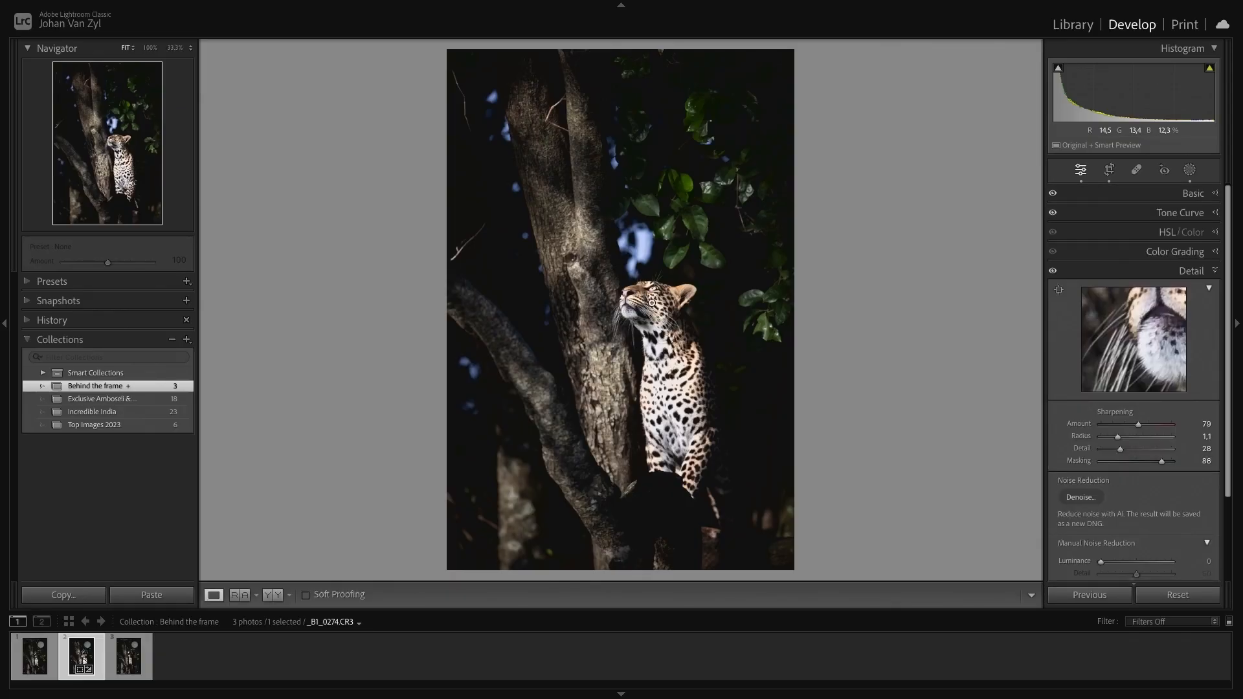
# - Toggle between before and after views to compare the edited photo with the original
pyautogui.press('\\')
pyautogui.press('\\')
pyautogui.press('\\')
pyautogui.press('\\')
pyautogui.press('\\')
pyautogui.press('\\')
pyautogui.press('\\')
pyautogui.press('\\')
pyautogui.press('\\')
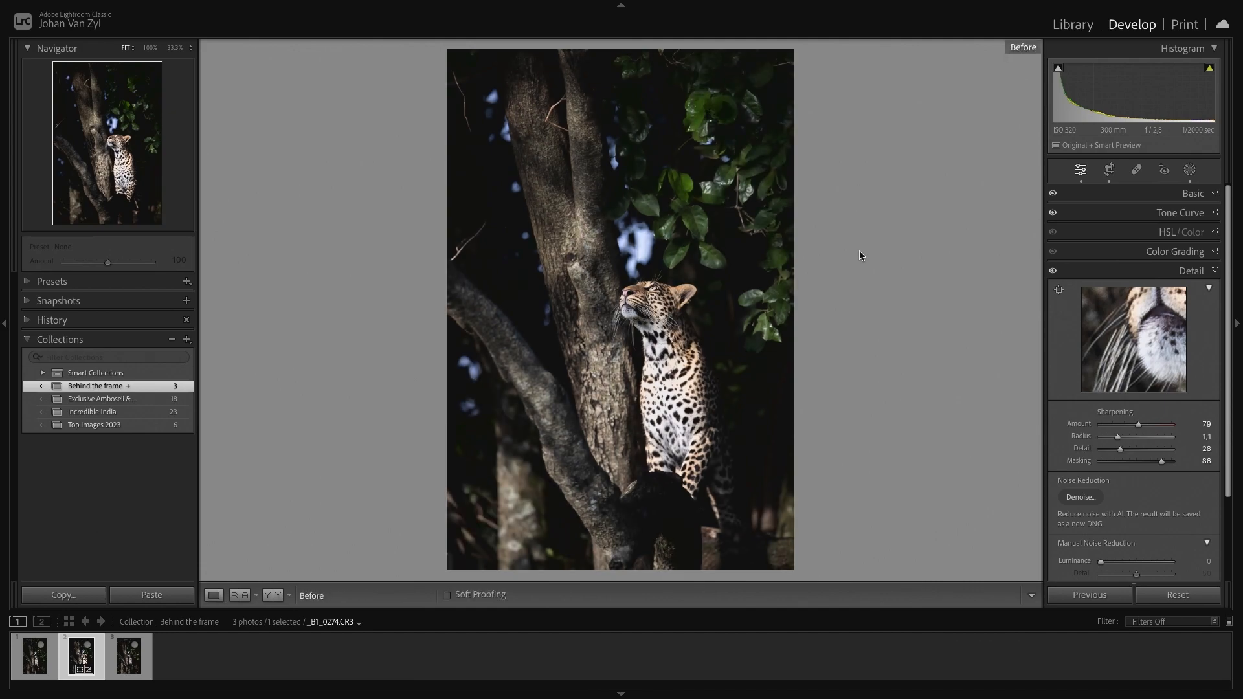
pyautogui.press('\\')
pyautogui.press('\\')
pyautogui.press('\\')
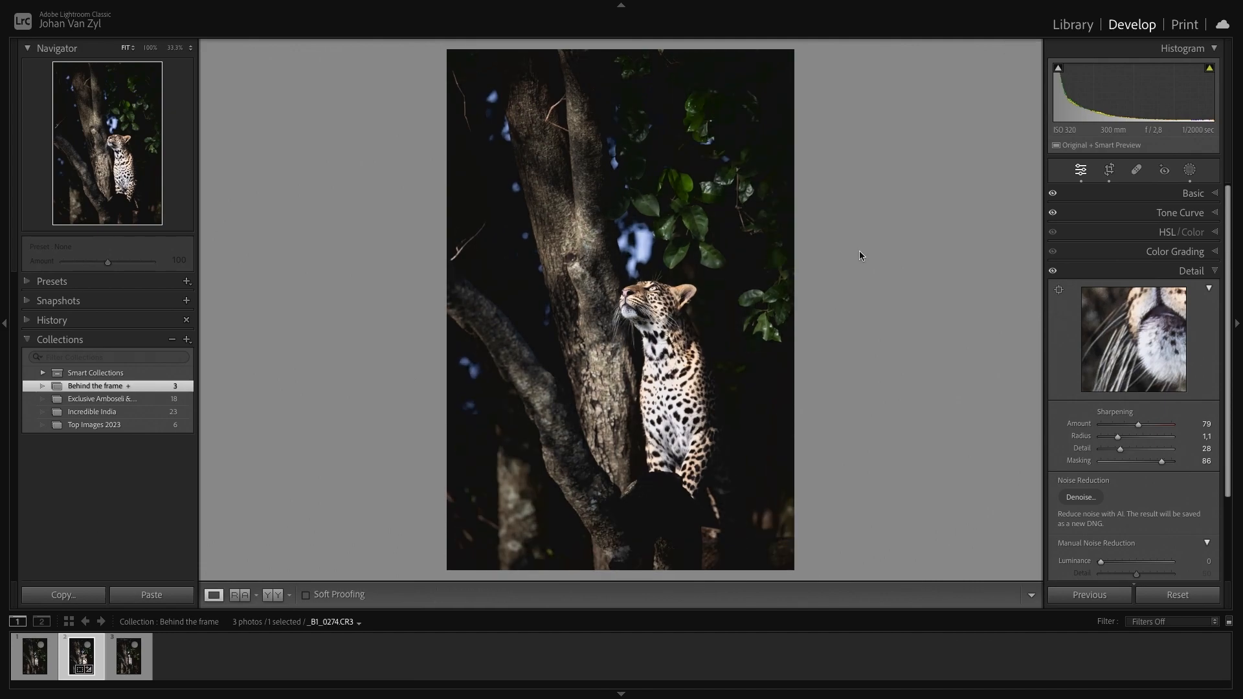